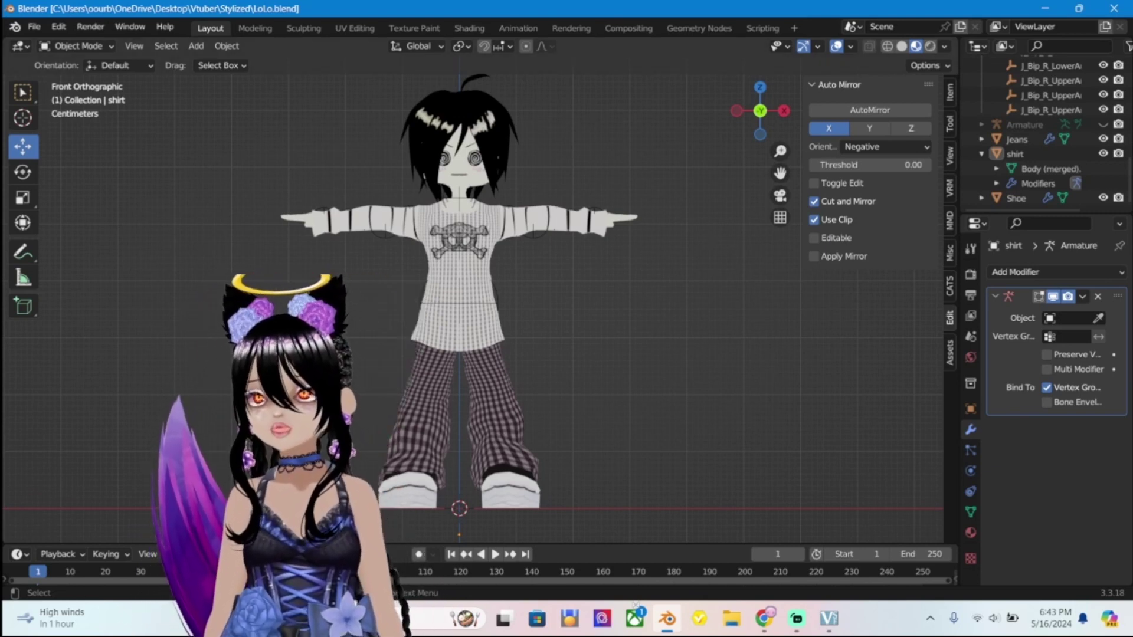
key(super)
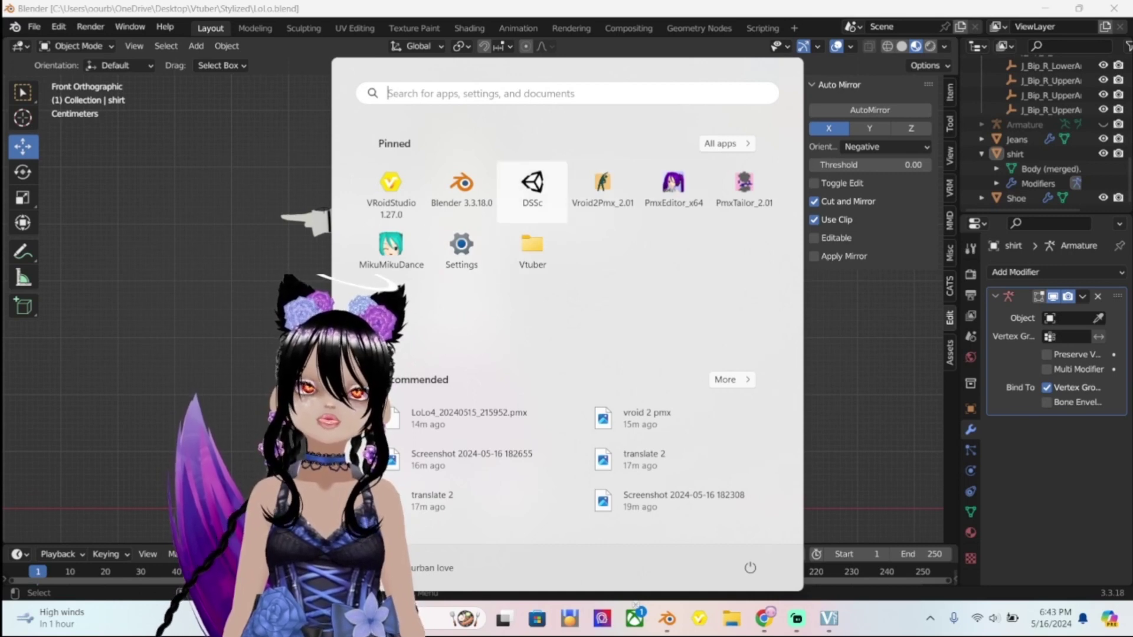
key(Escape)
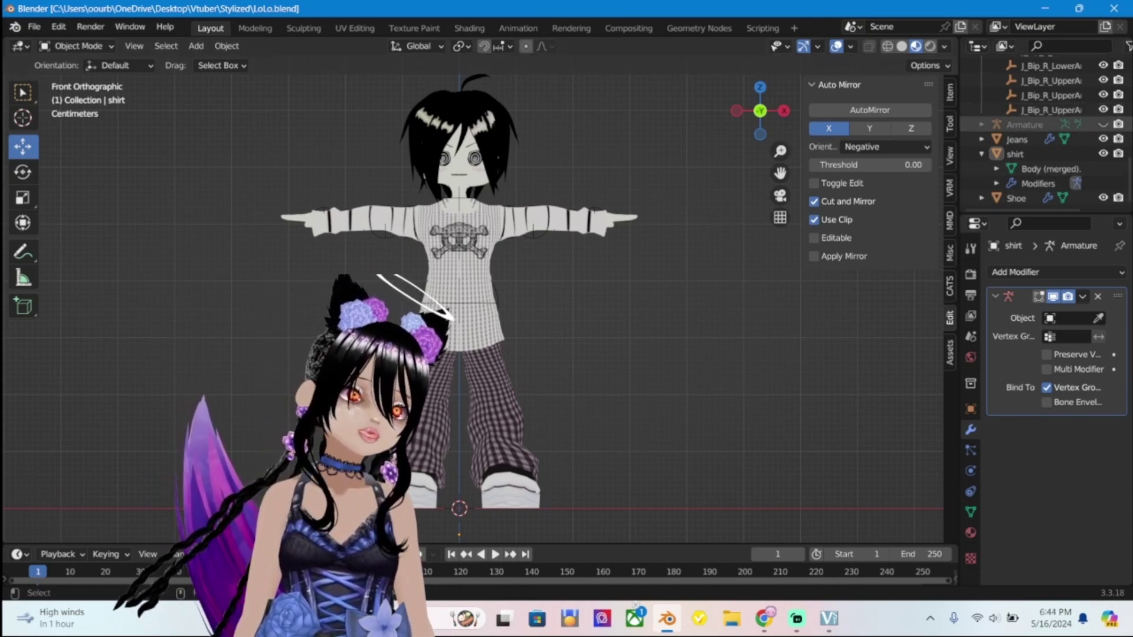
Unhide the character's armature.
click(1102, 124)
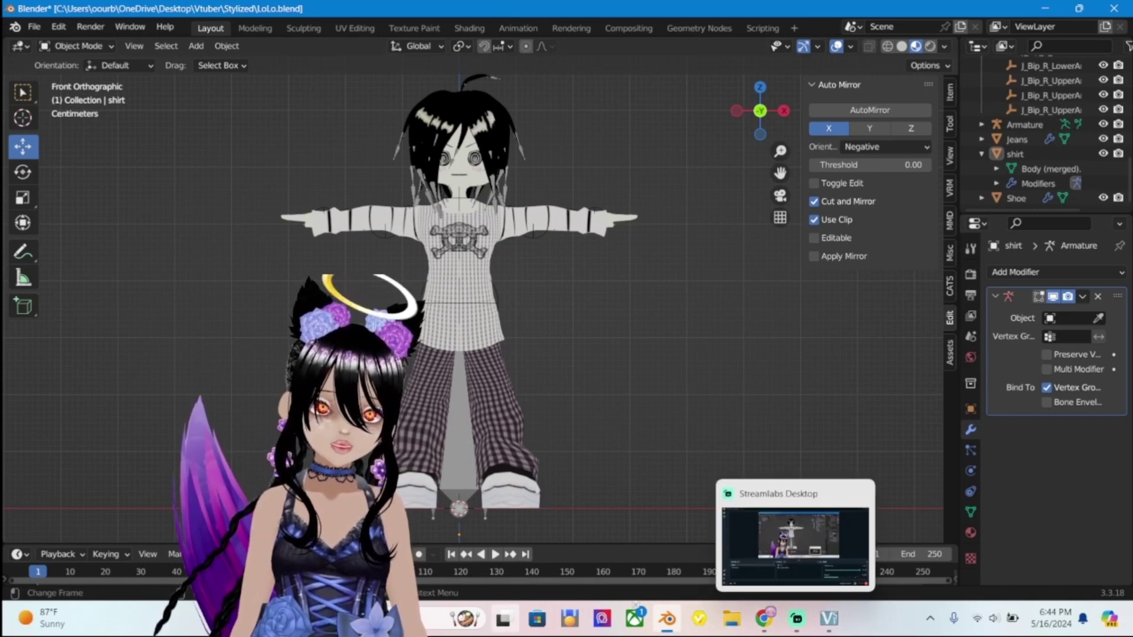
mouse_move(667, 618)
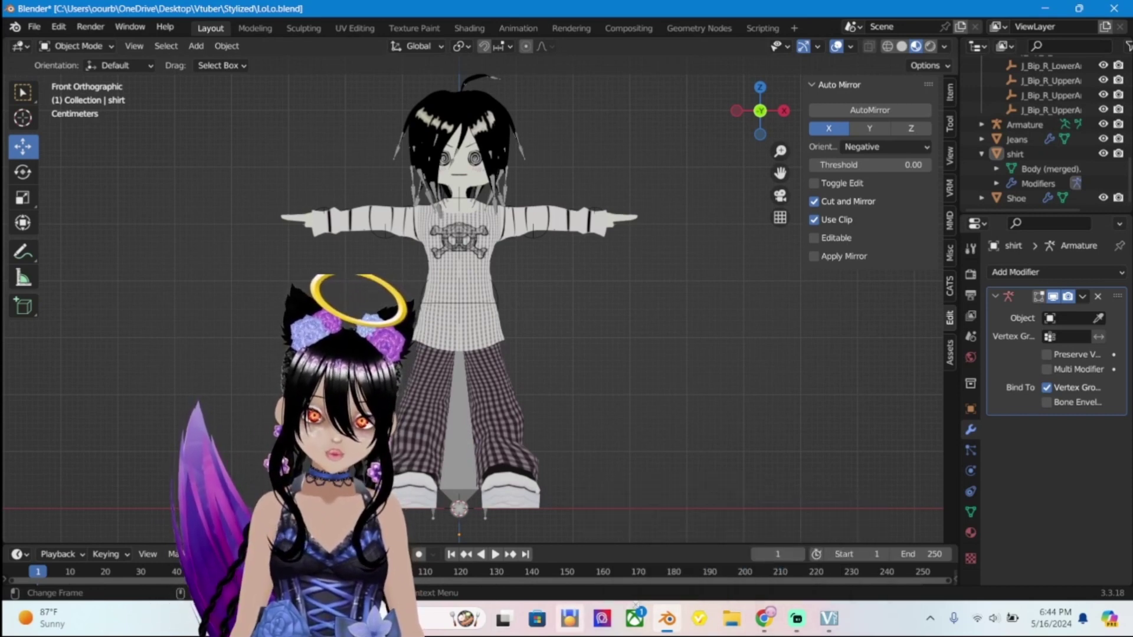
key(super)
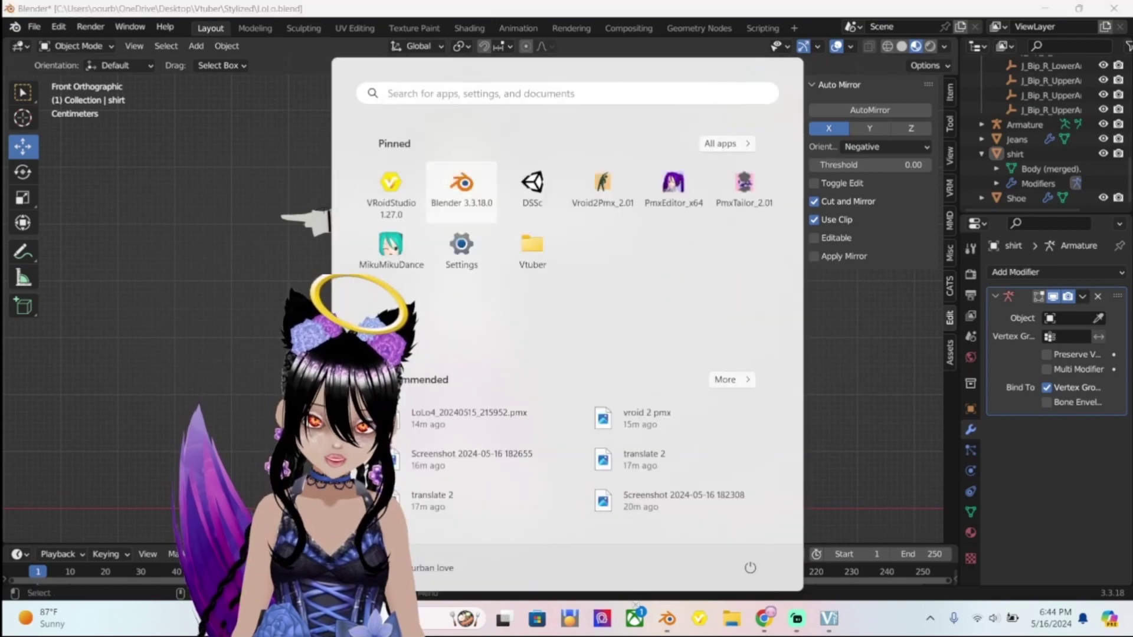
key(Escape)
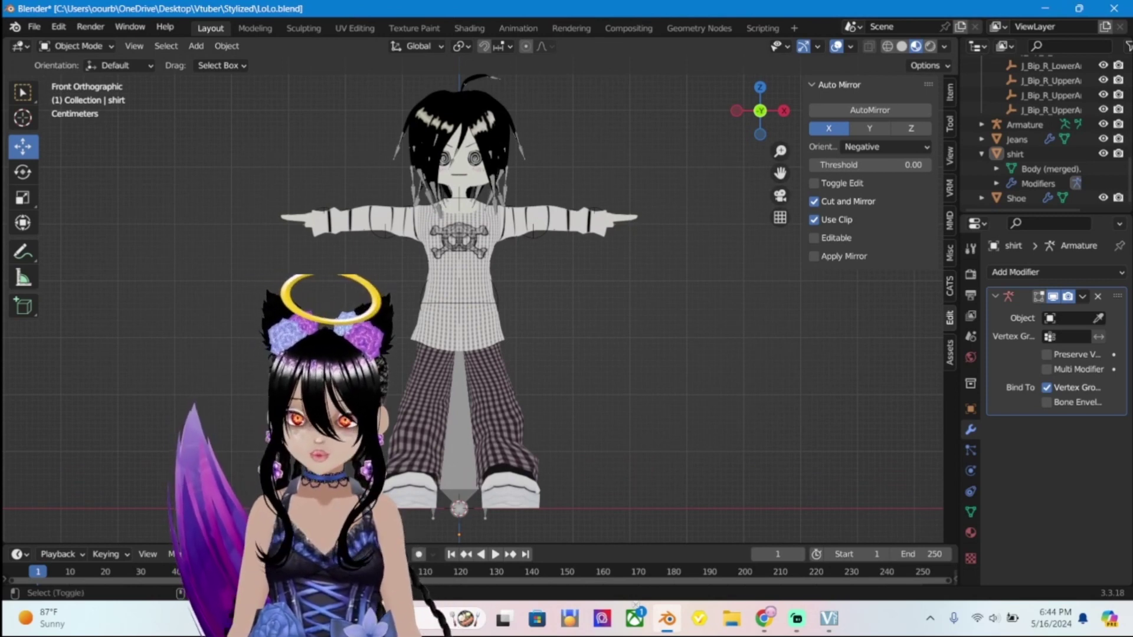
click(1016, 197)
ctrl+click(1016, 139)
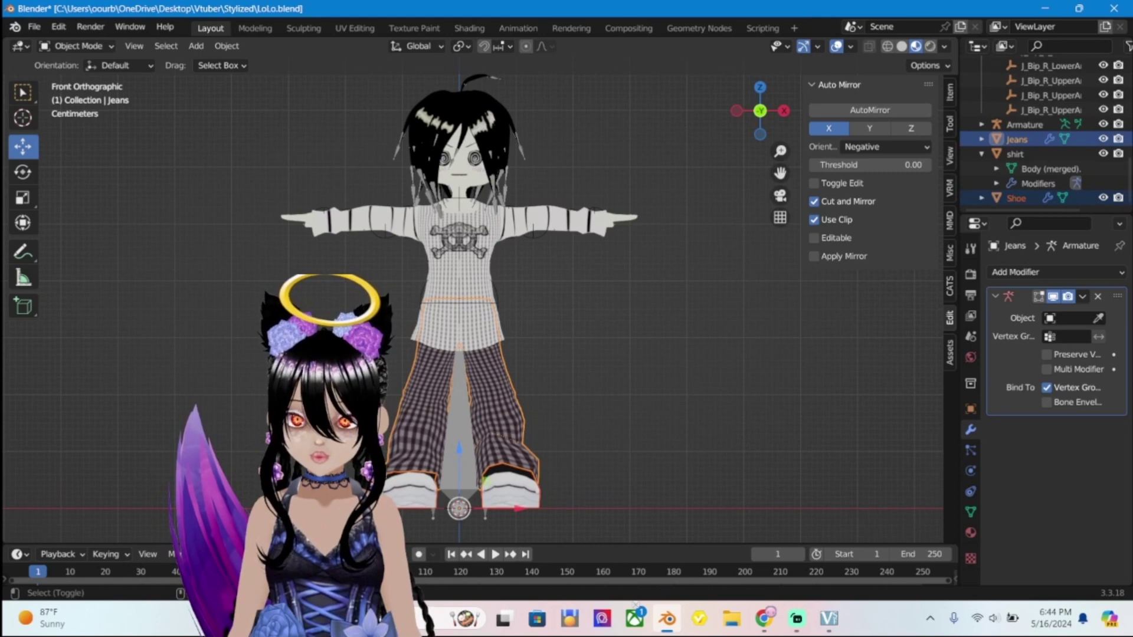
ctrl+click(1015, 154)
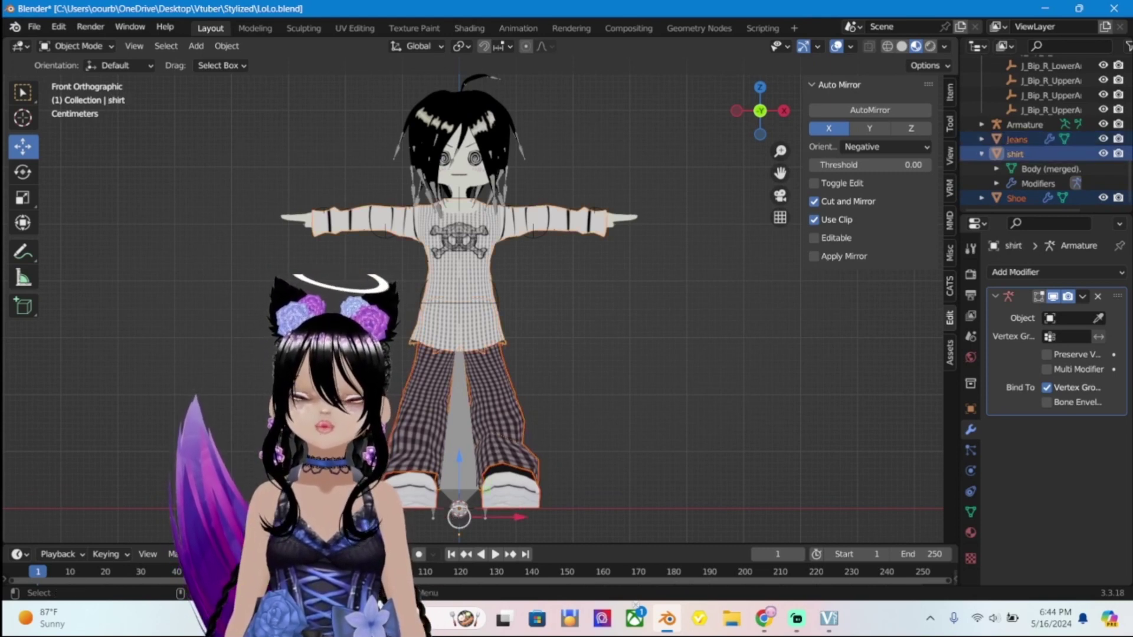
scroll(448, 295, up, 3)
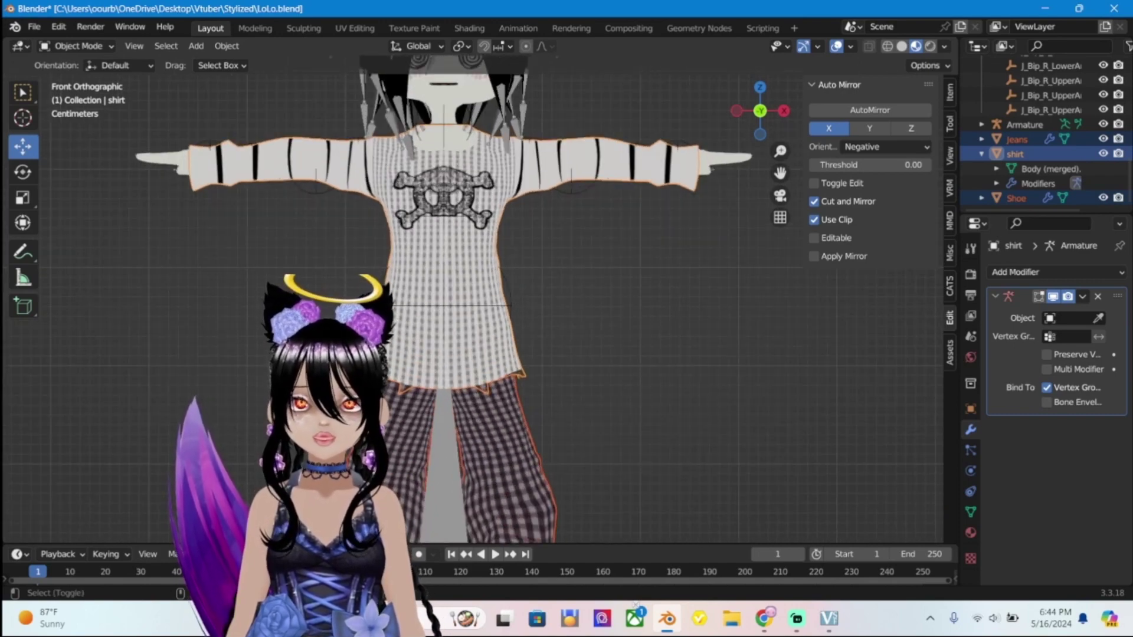
ctrl+click(1024, 124)
scroll(479, 299, down, 3)
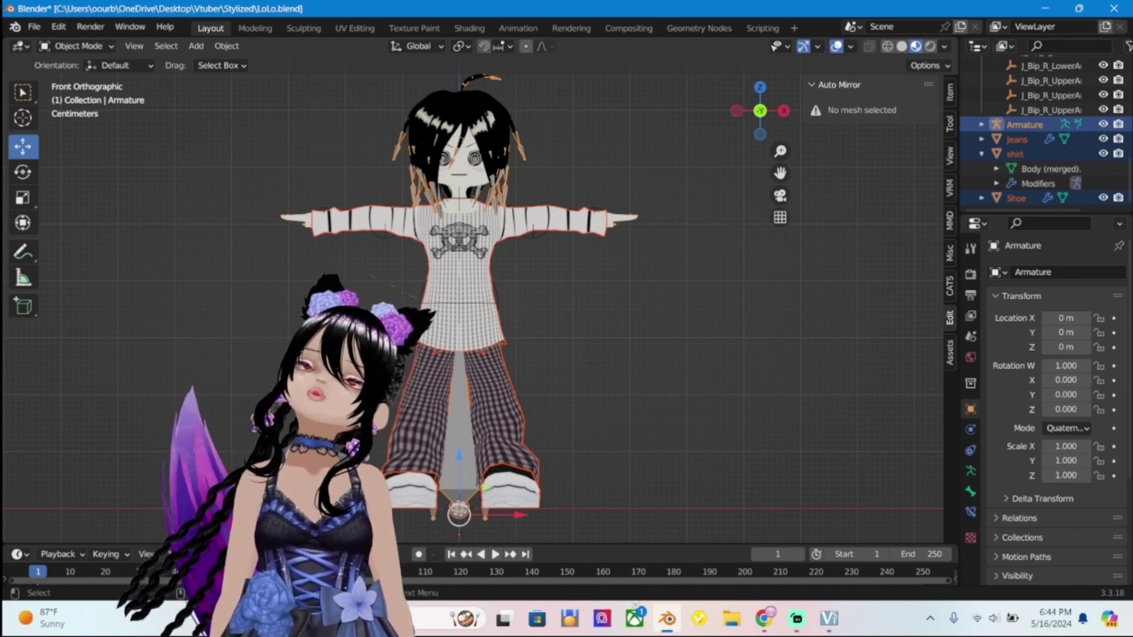
key(alt+a)
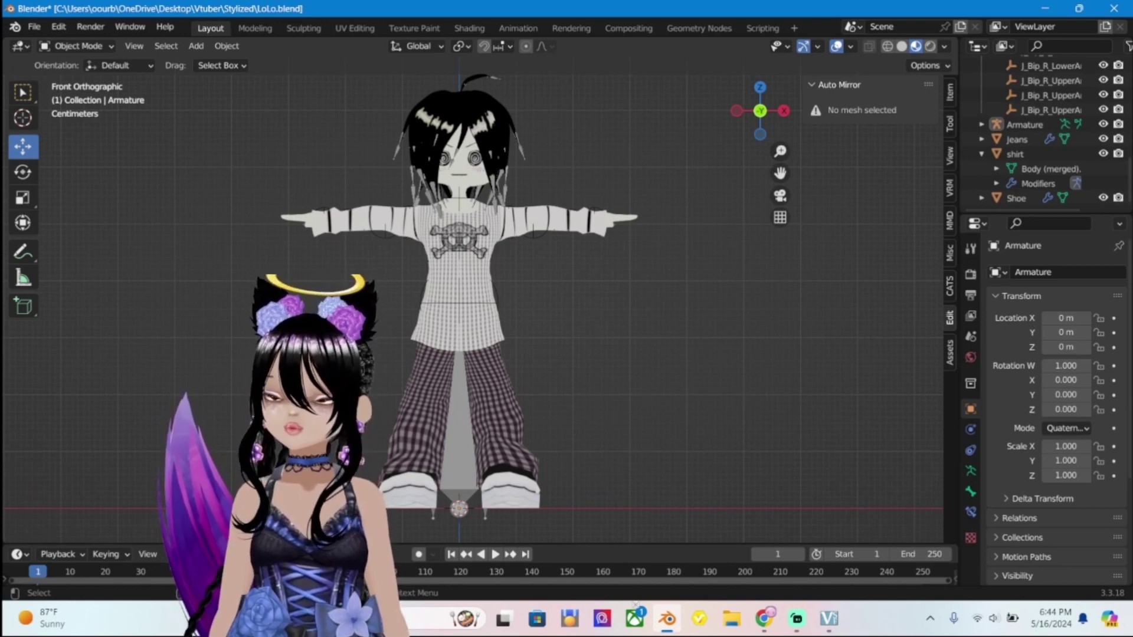
Select the shoes, jeans and shirt with the armature last, and parent the clothing to the armature with empty groups.
shift+click(510, 491)
shift+click(499, 413)
shift+click(472, 312)
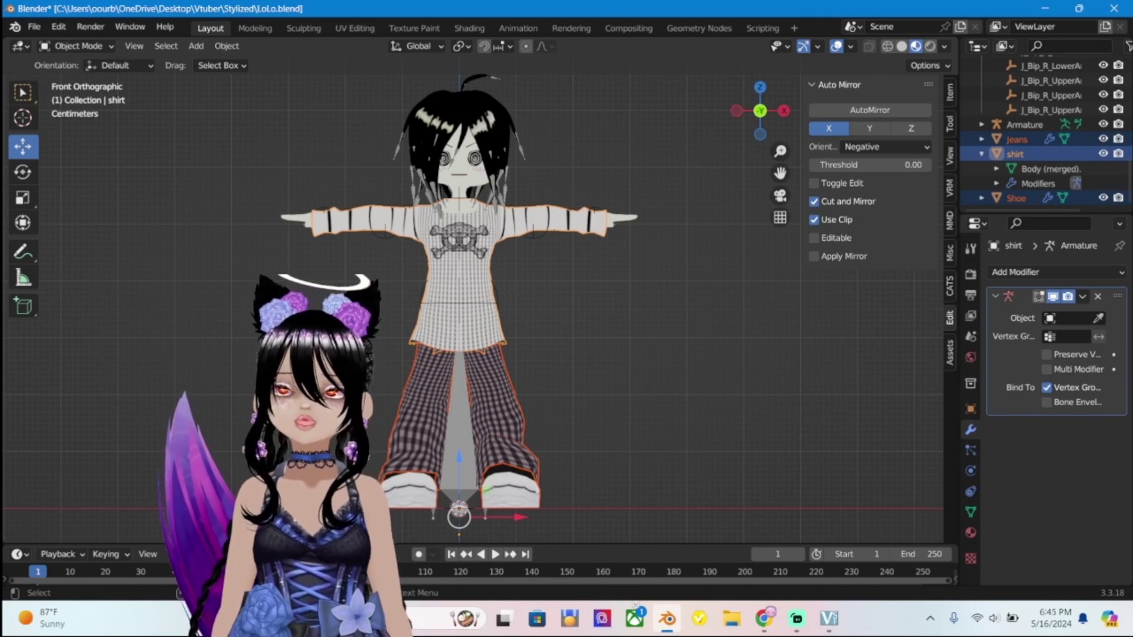
shift+click(459, 466)
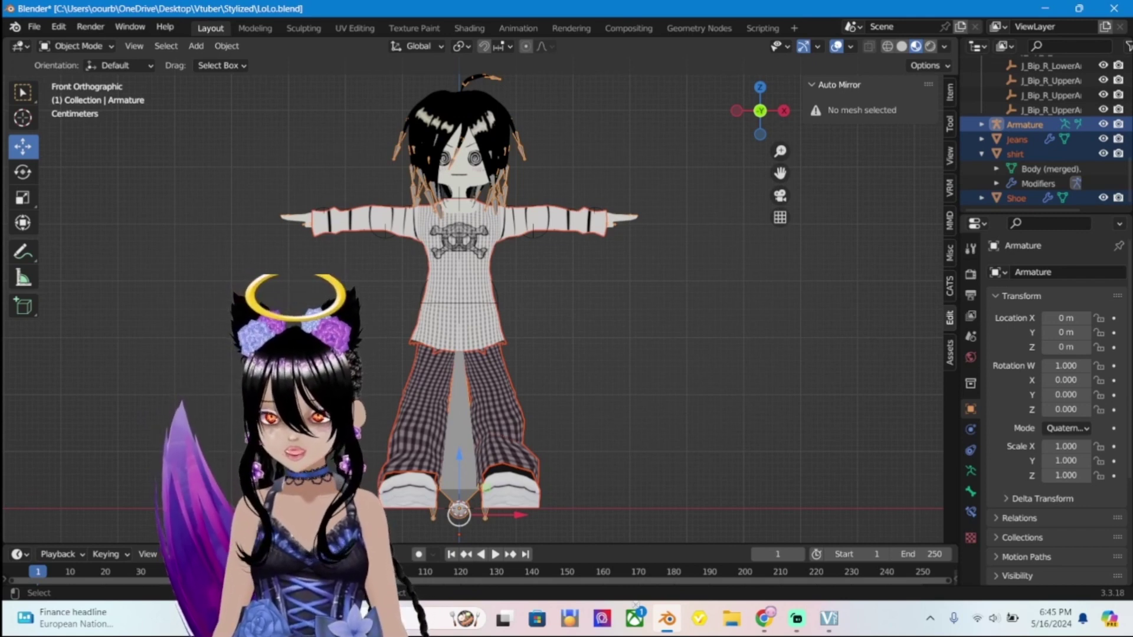
key(ctrl+p)
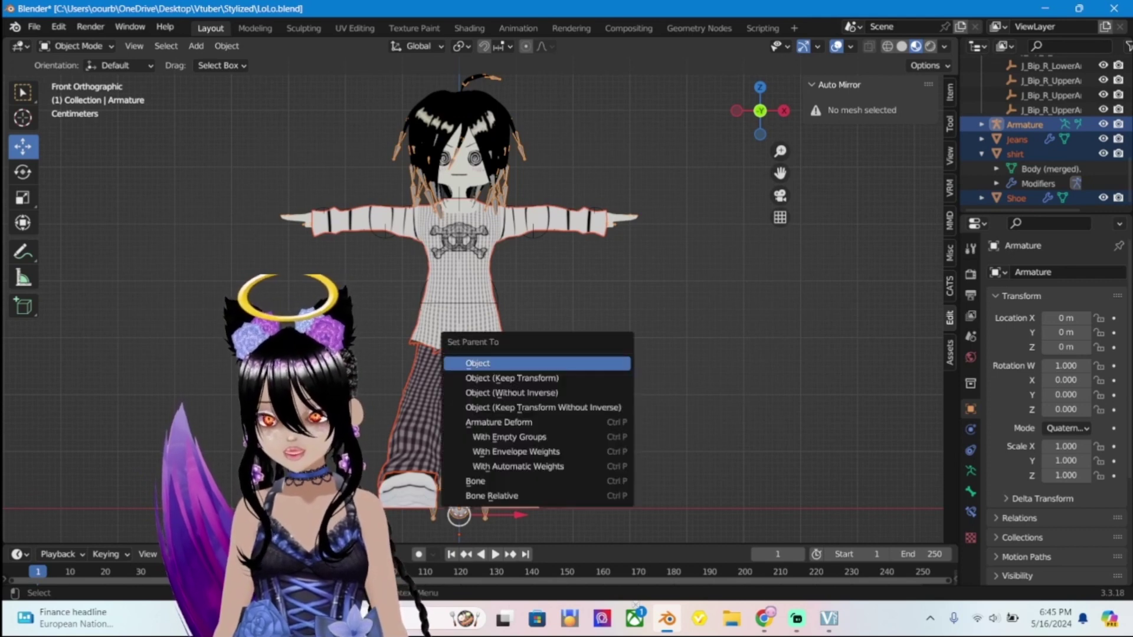
key(Down)
key(Down)
key(Down)
key(Down)
key(Down)
key(Up)
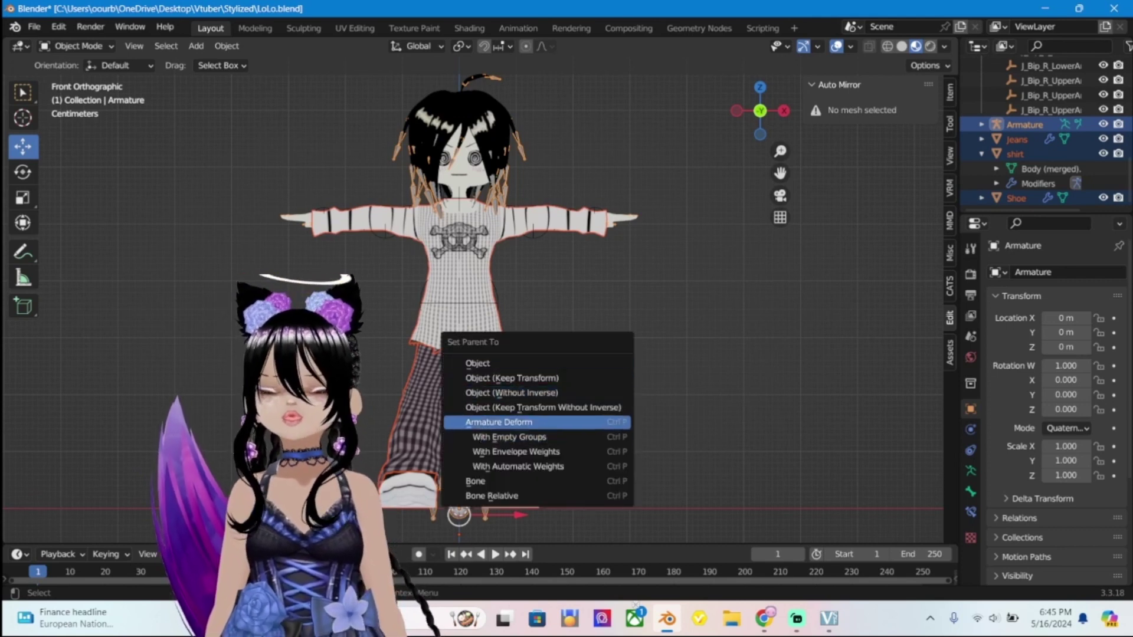
key(Down)
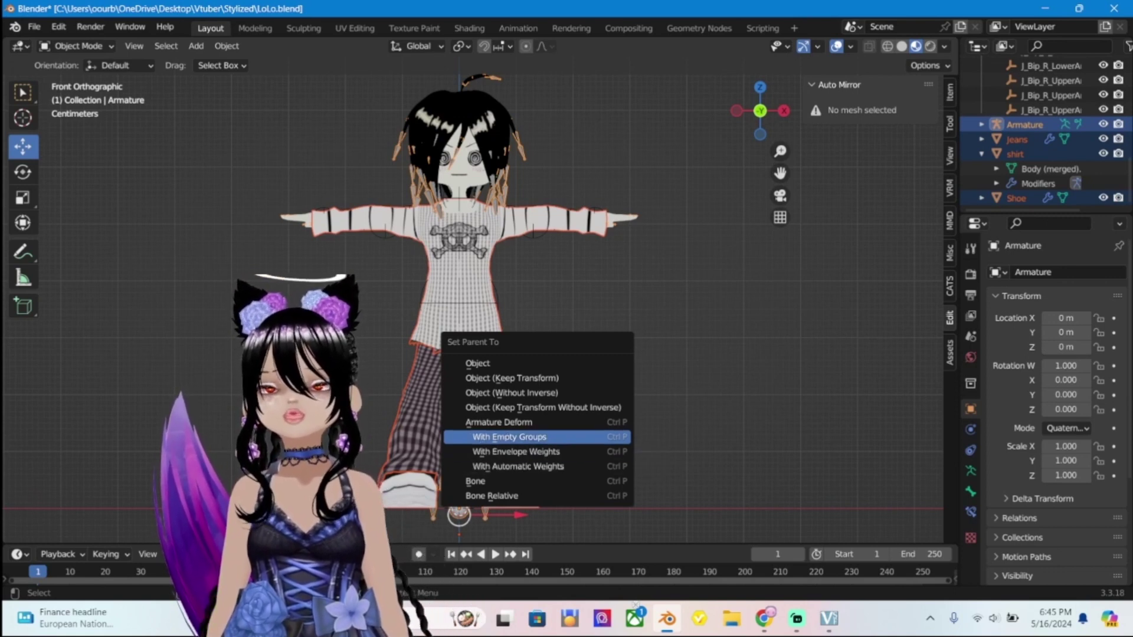
click(510, 437)
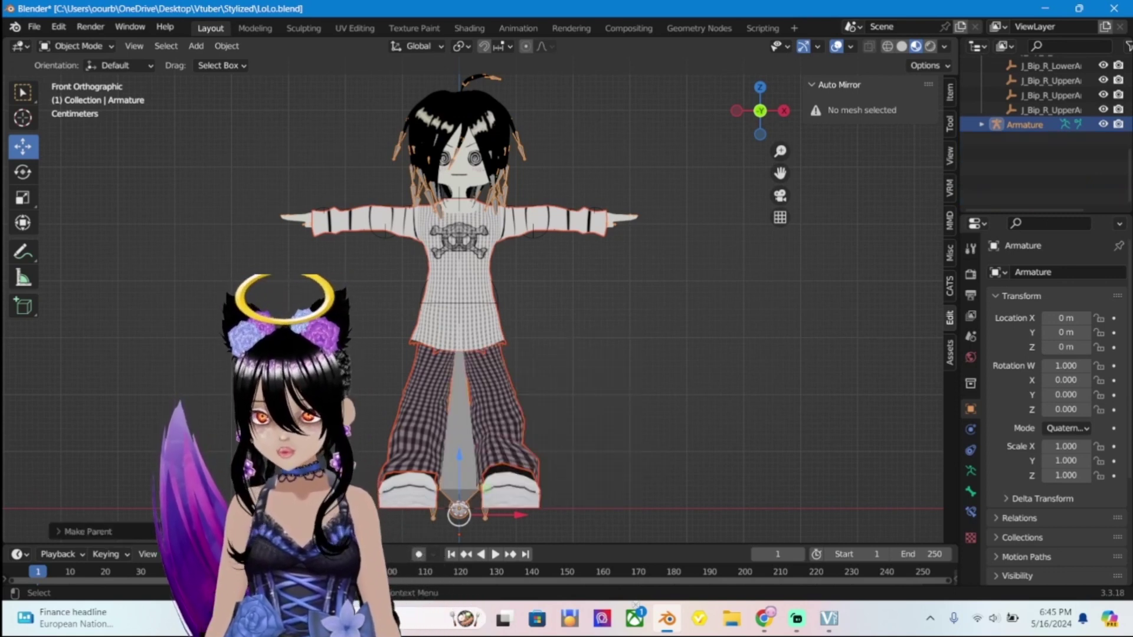
Clear the selection, and select the body first, followed by the shoes, jeans and shirt, leaving the shirt active.
key(alt+a)
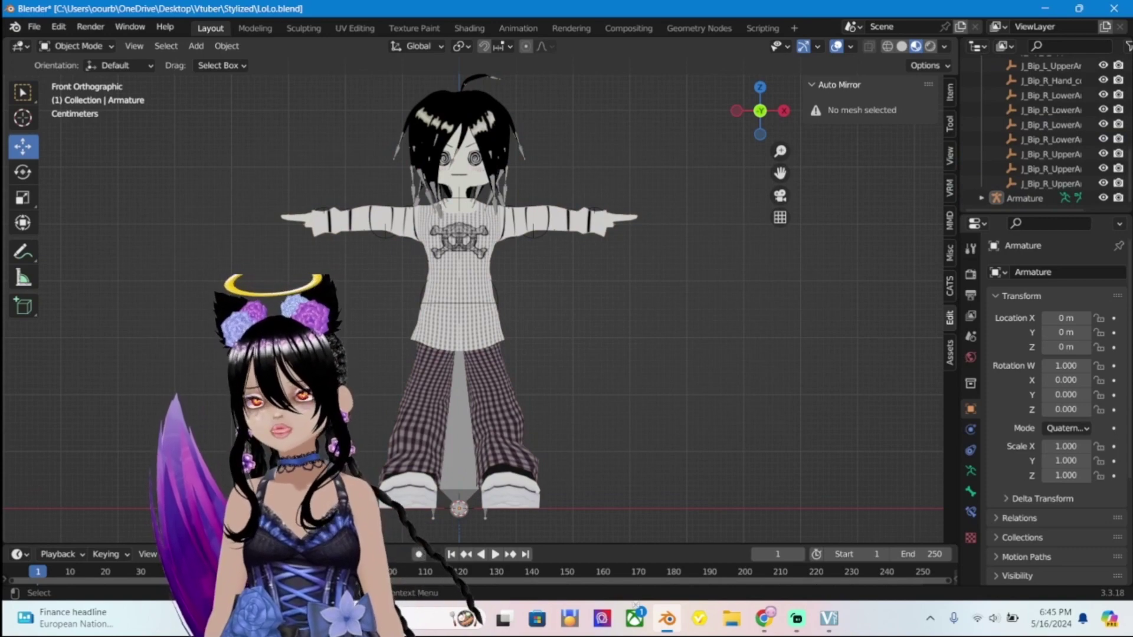
scroll(472, 298, up, 2)
scroll(472, 298, up, 1)
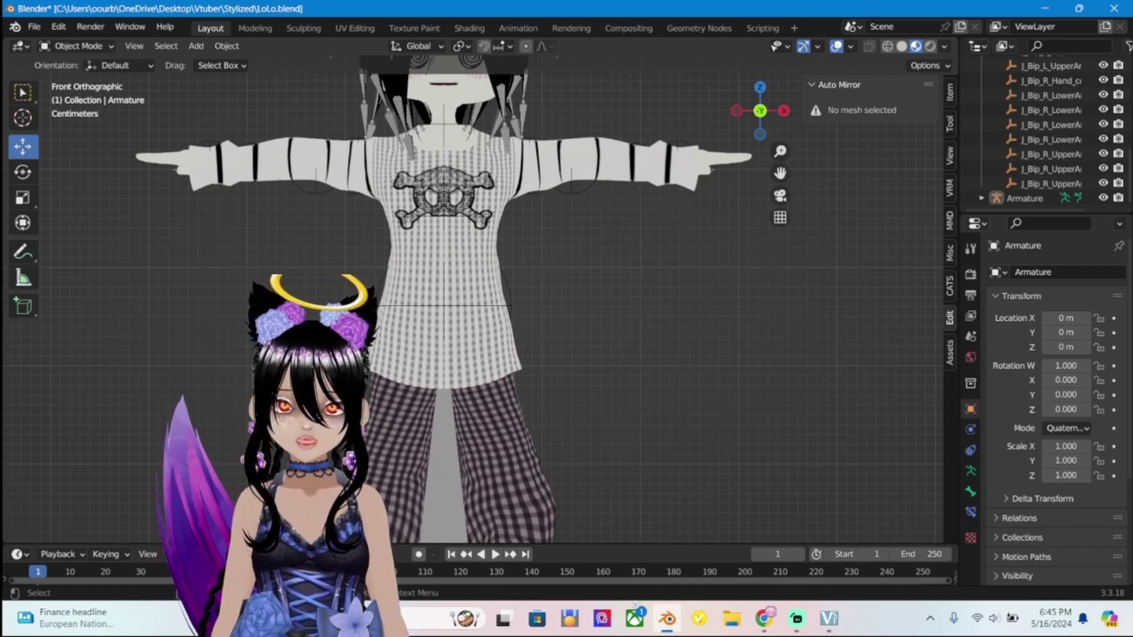
click(444, 136)
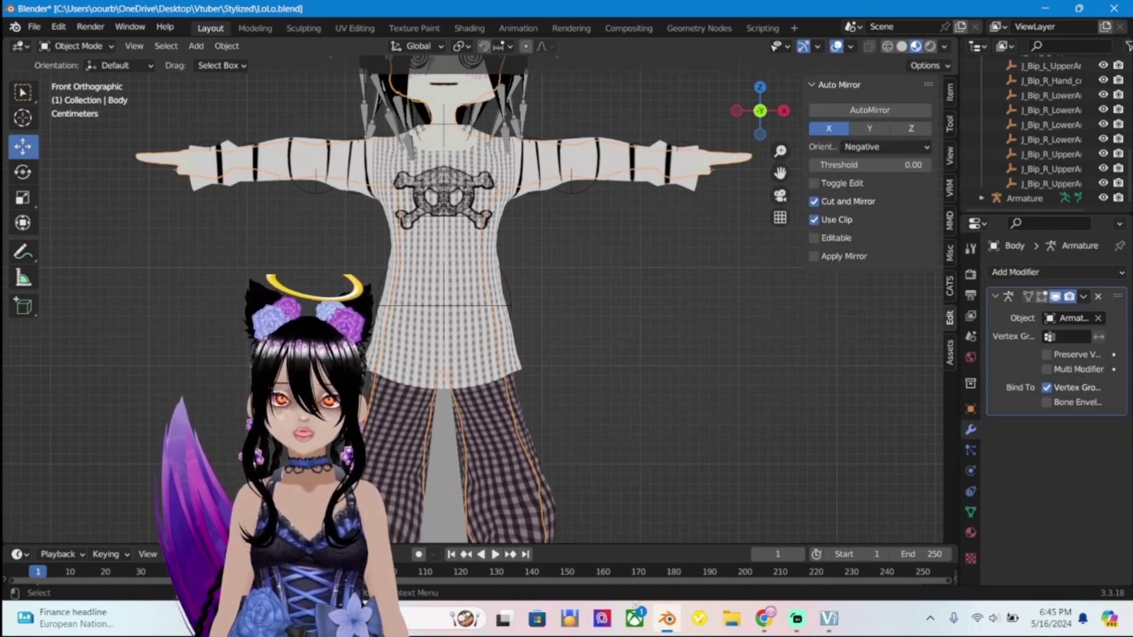
scroll(472, 298, down, 2)
scroll(472, 297, down, 1)
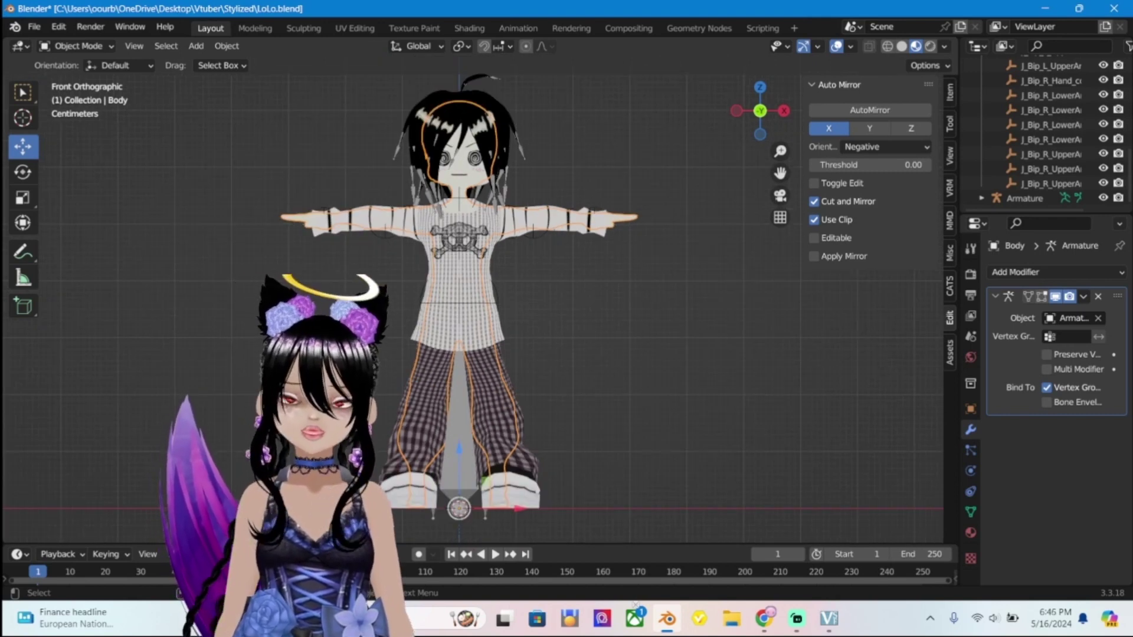
scroll(472, 298, up, 1)
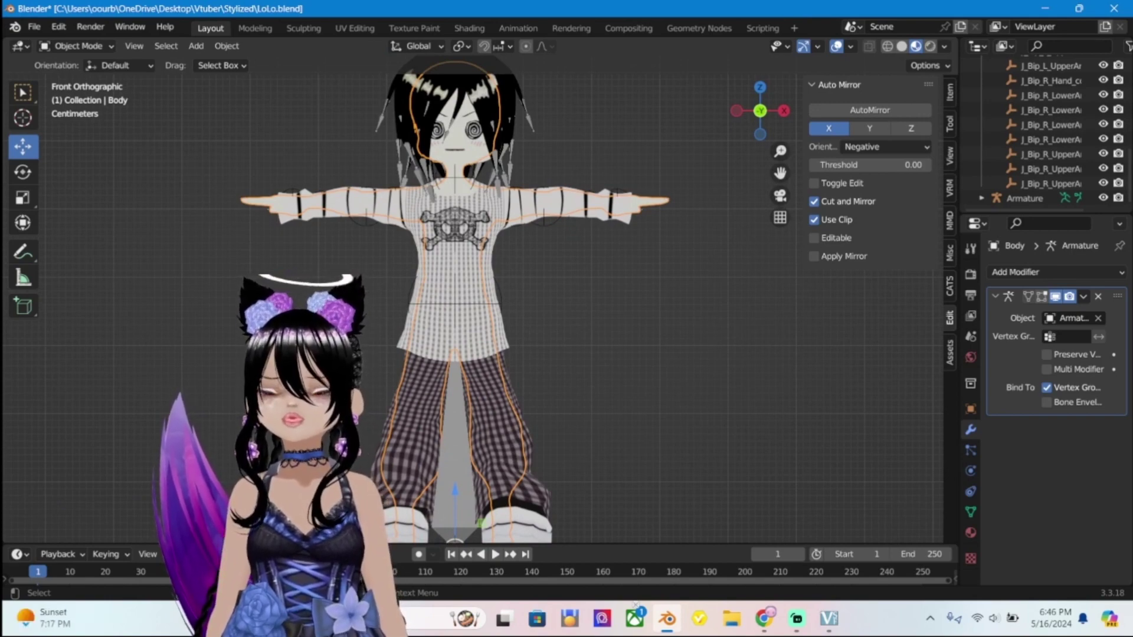
scroll(472, 298, up, 1)
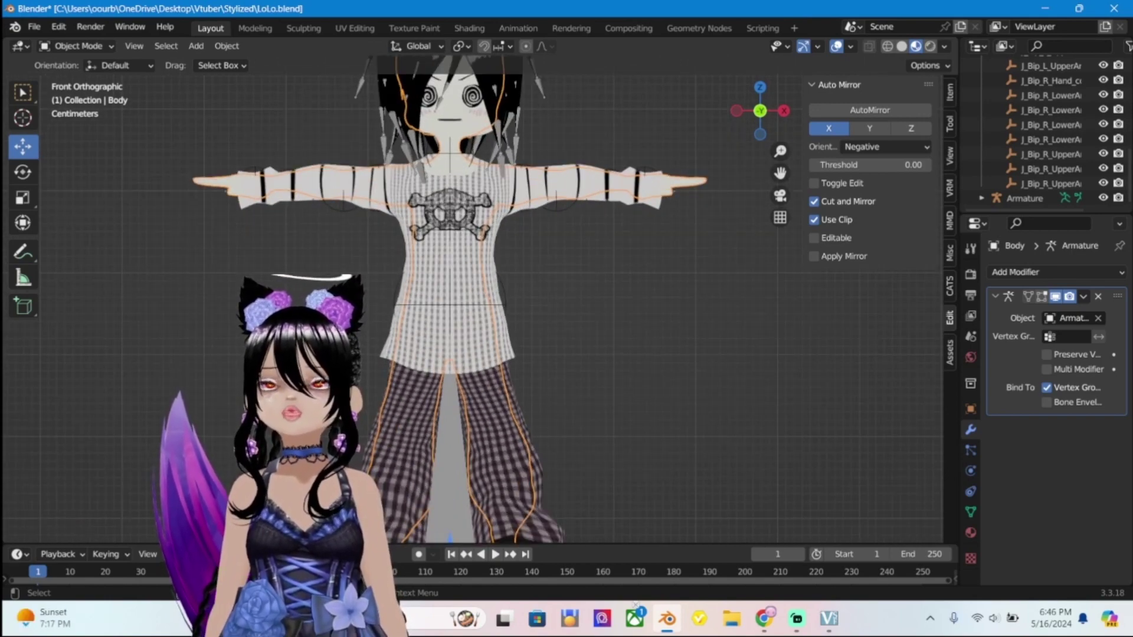
scroll(478, 301, down, 4)
scroll(466, 298, up, 3)
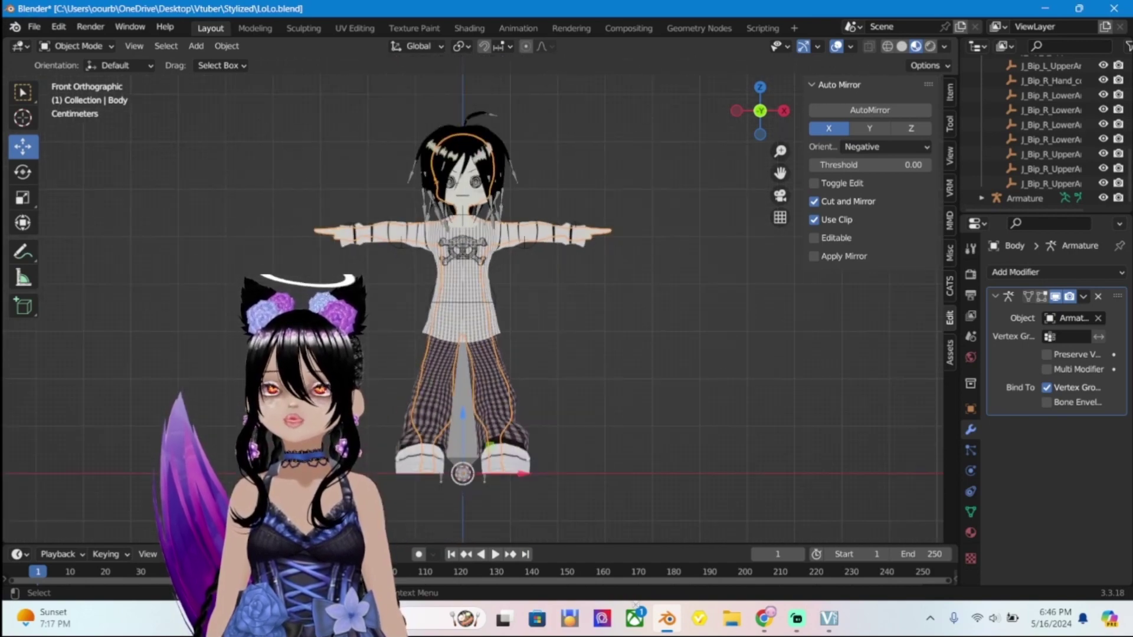
shift+click(516, 525)
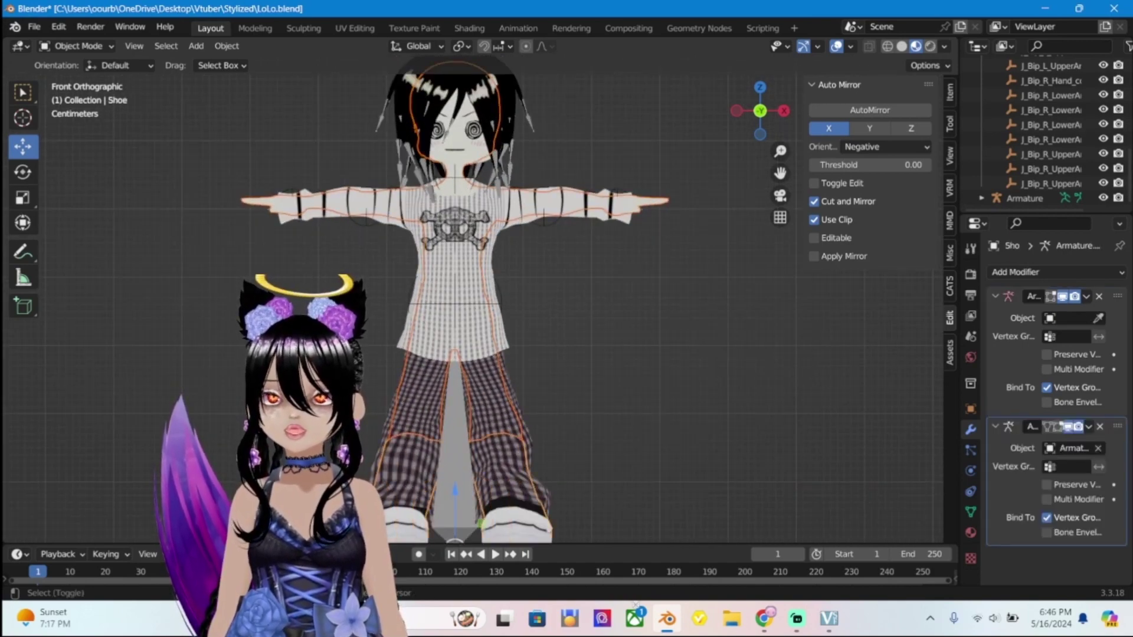
shift+click(514, 508)
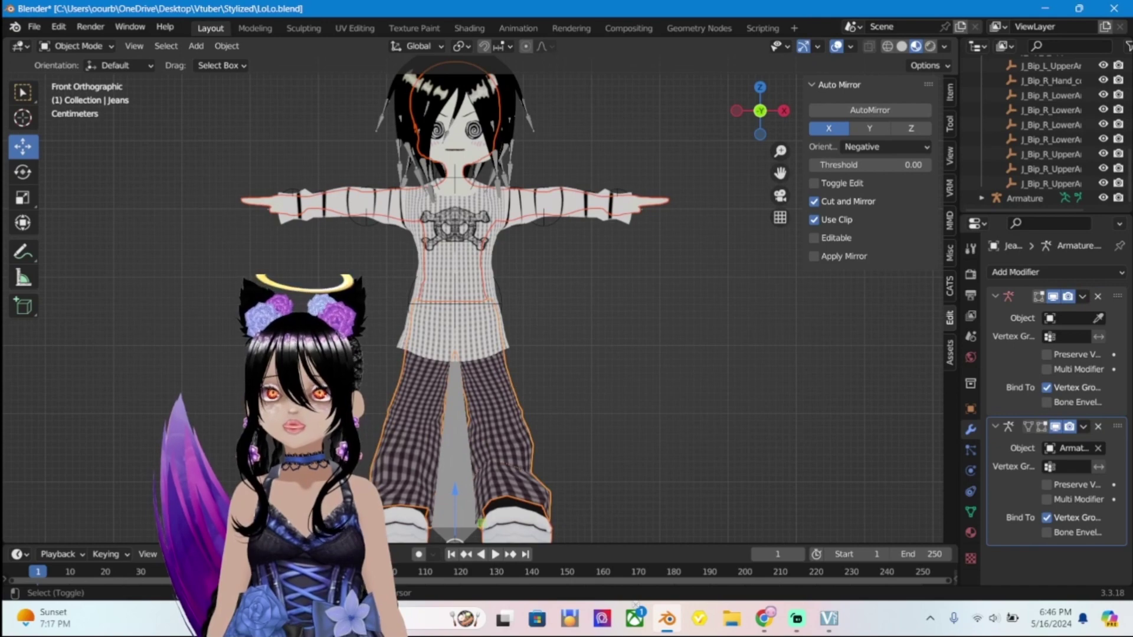
shift+click(479, 330)
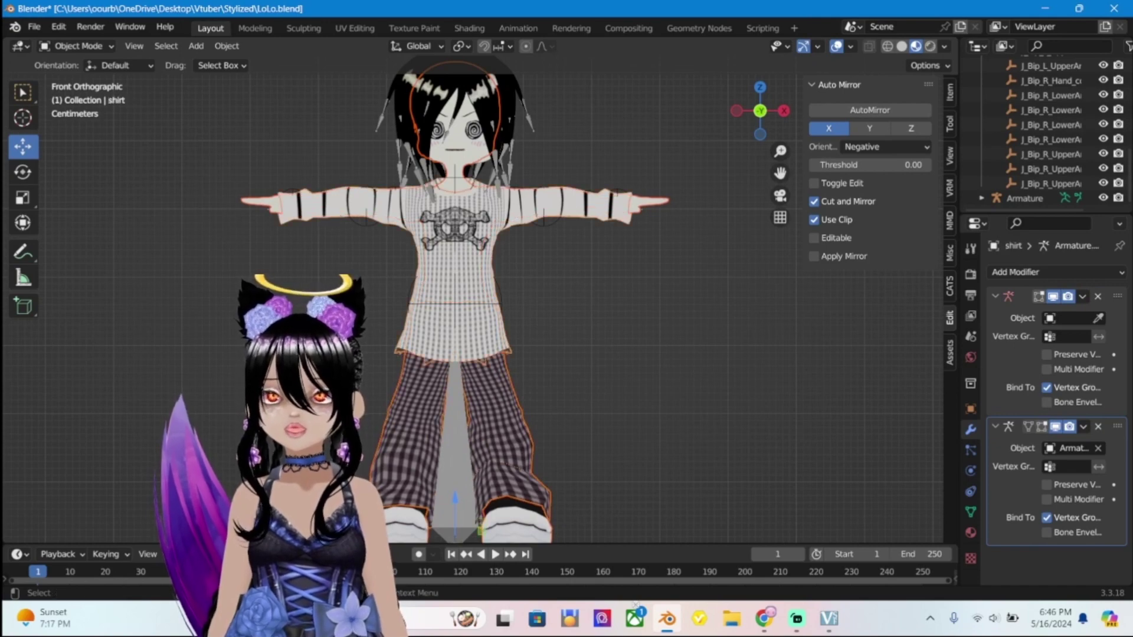
scroll(472, 301, down, 4)
scroll(472, 301, up, 2)
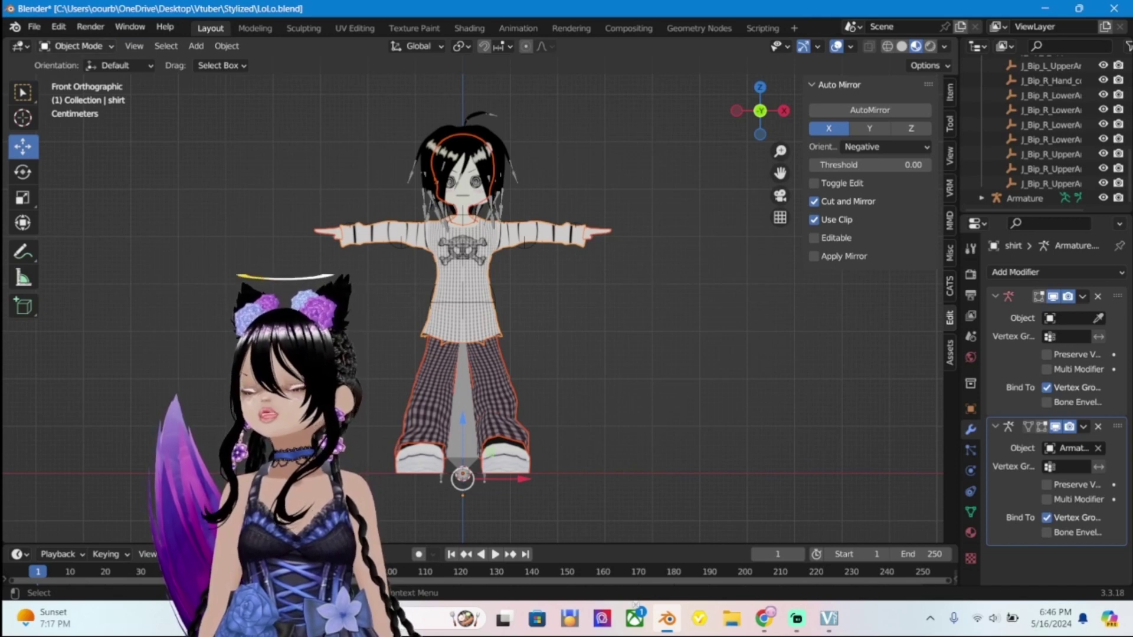
Switch the shirt to Weight Paint mode and run Transfer Weights from the selected body.
click(78, 46)
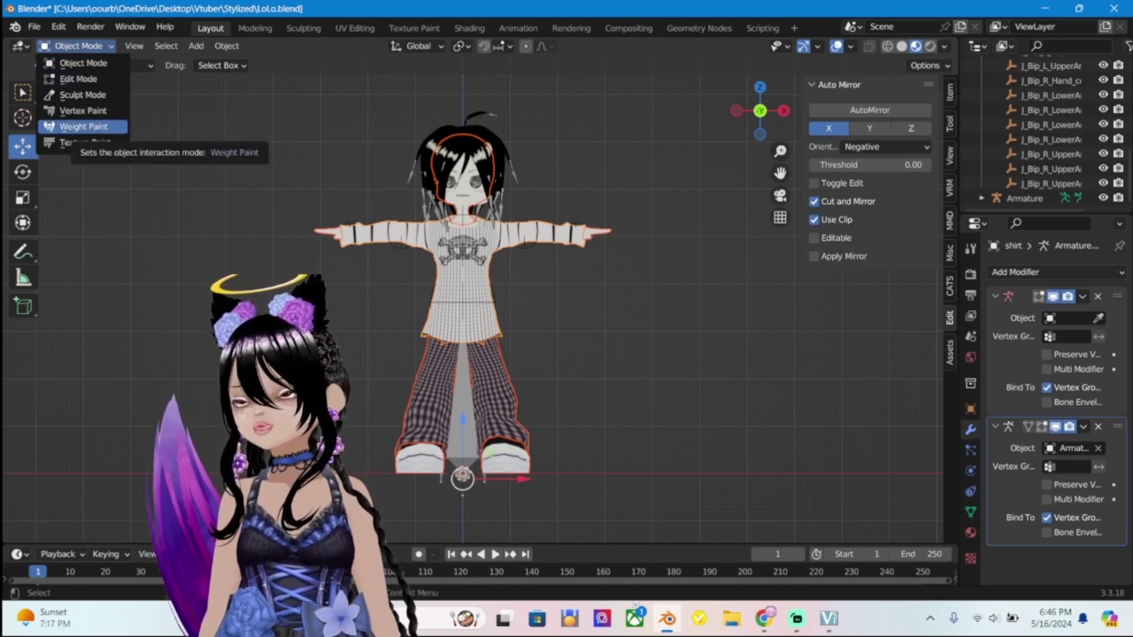
click(83, 127)
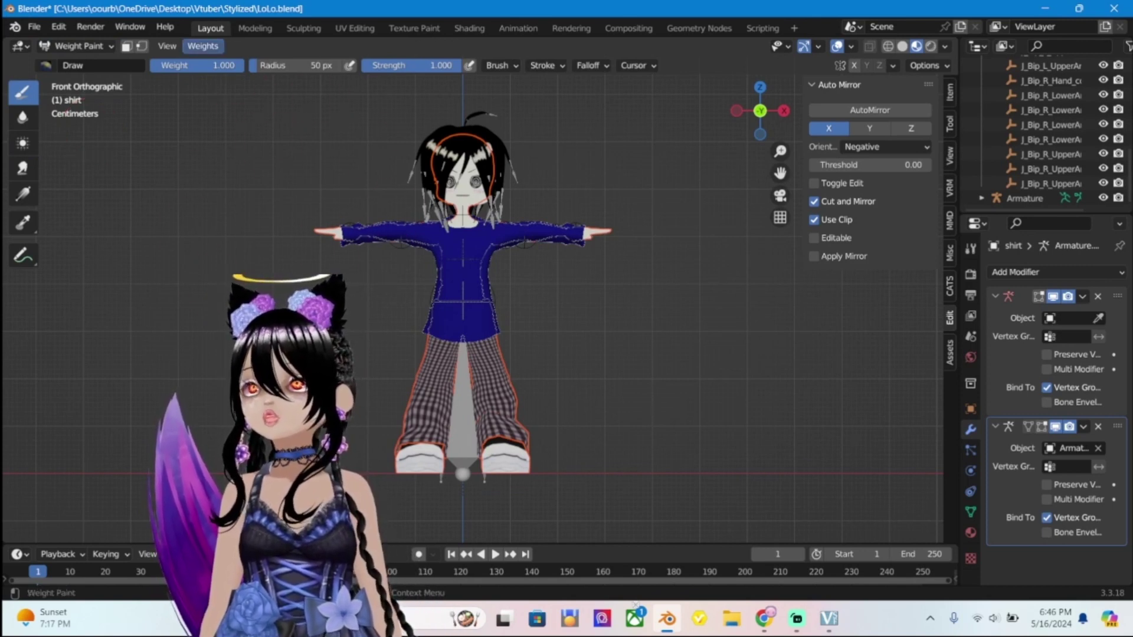
click(203, 46)
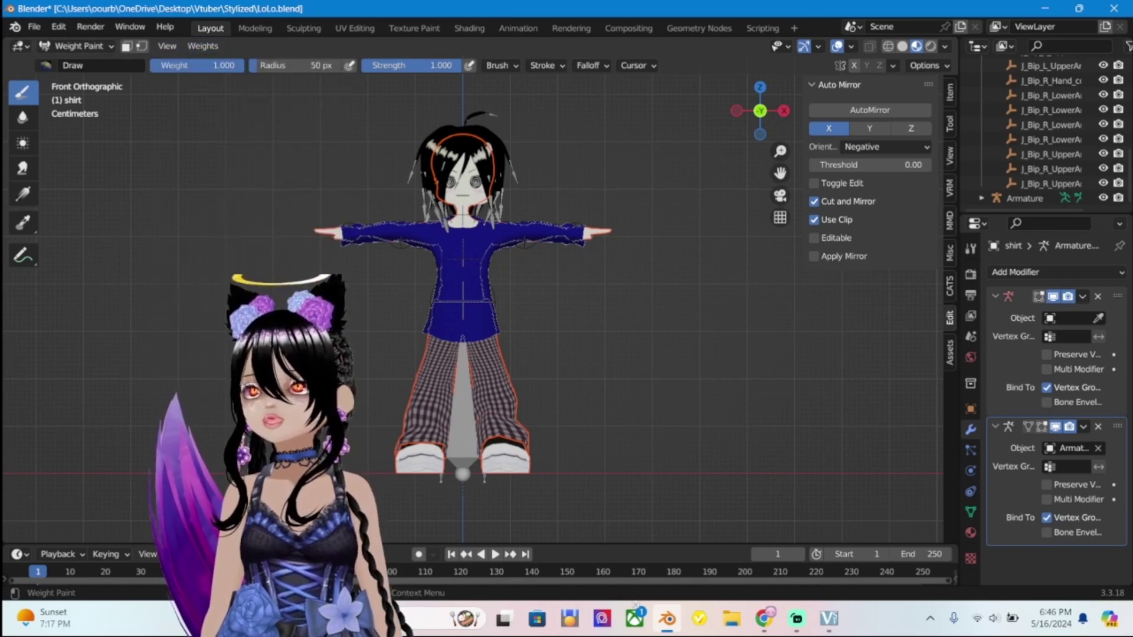
click(202, 46)
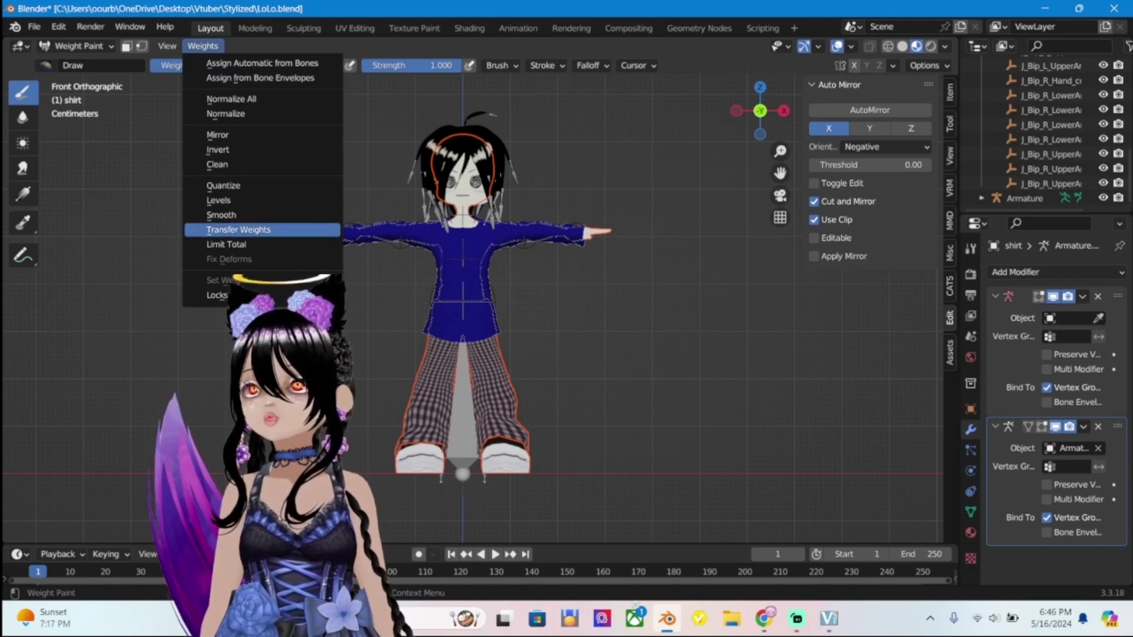
click(272, 230)
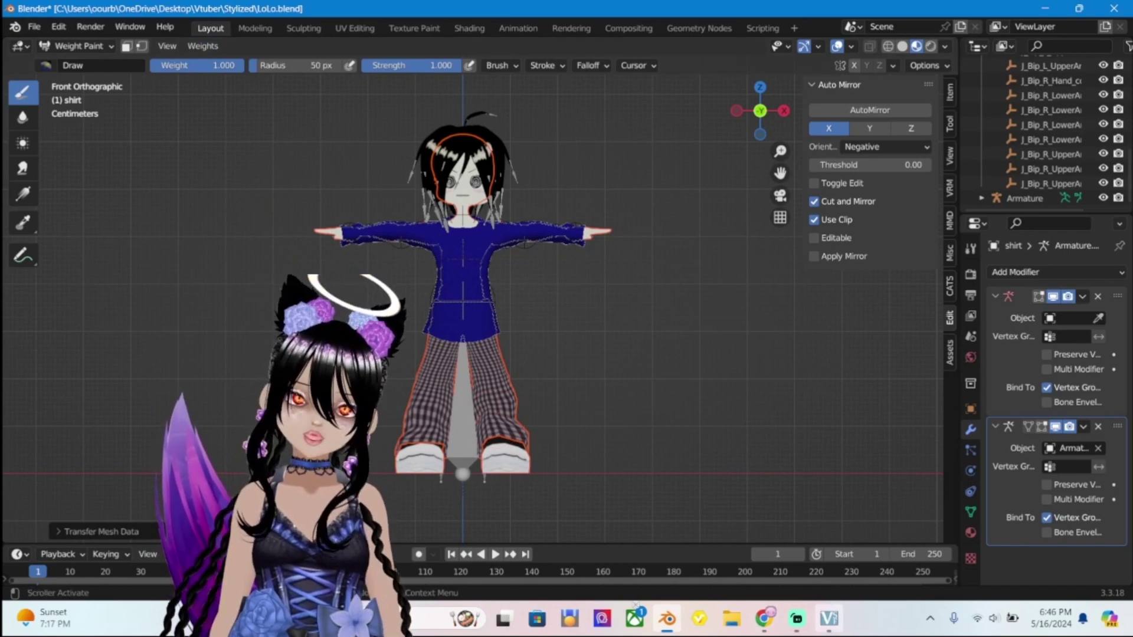
click(797, 618)
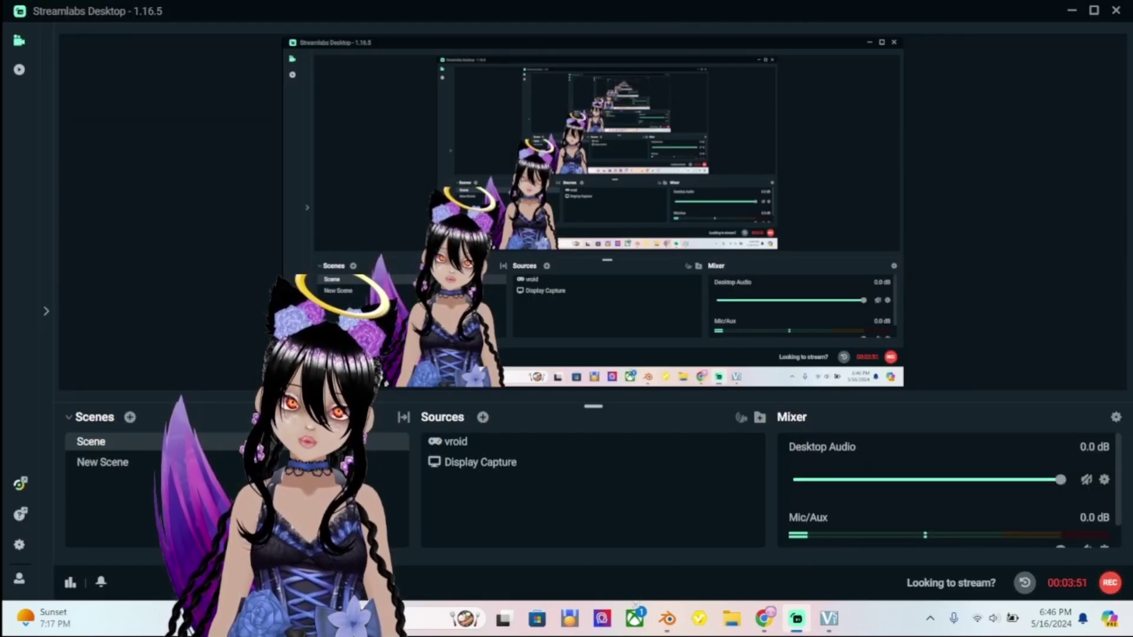
click(796, 619)
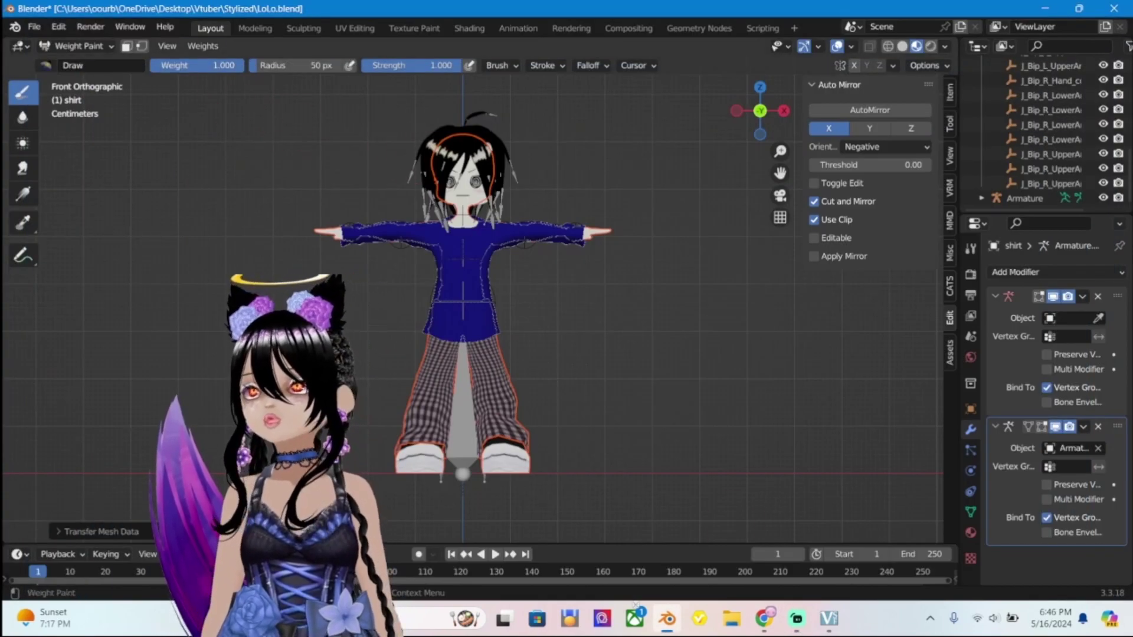
Run Transfer Weights on the shirt with the source layers selected By Name.
click(203, 45)
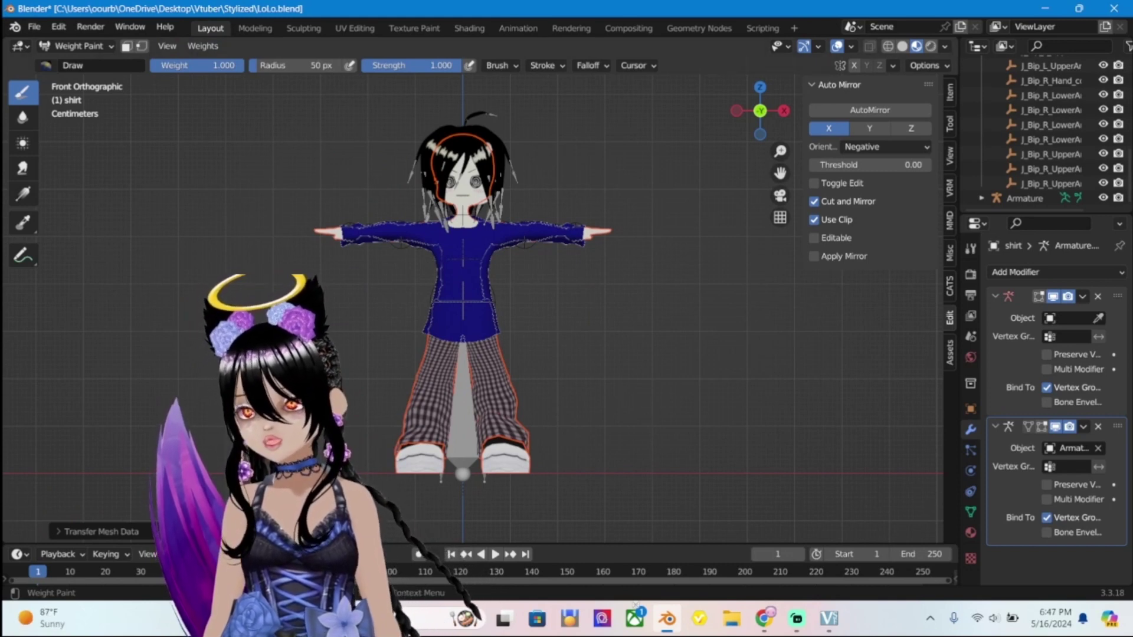
click(95, 532)
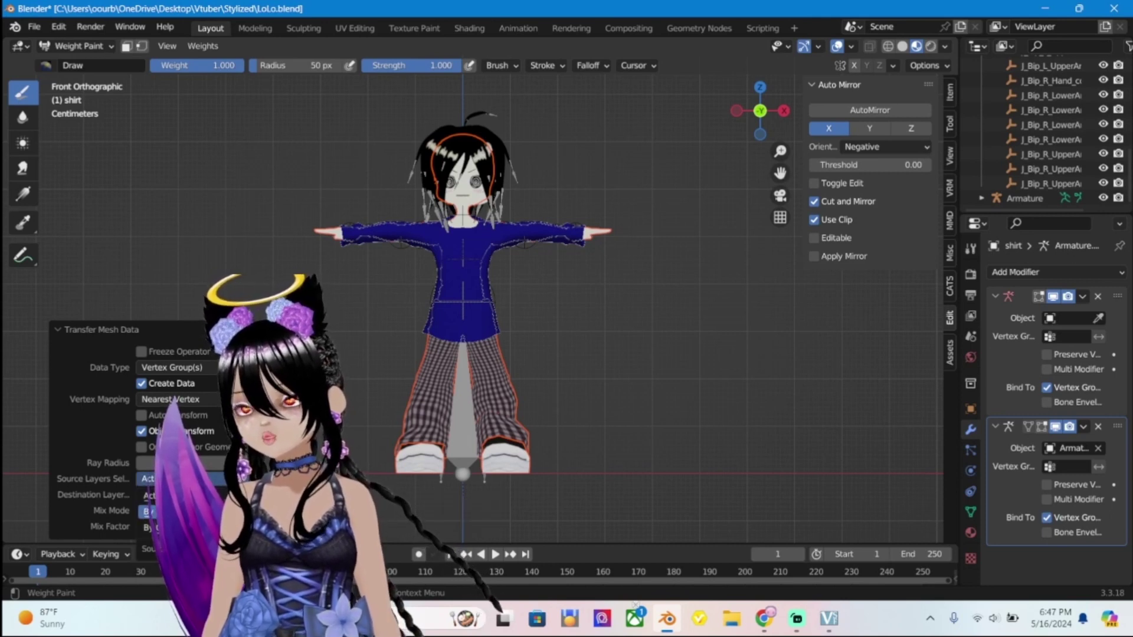
click(183, 512)
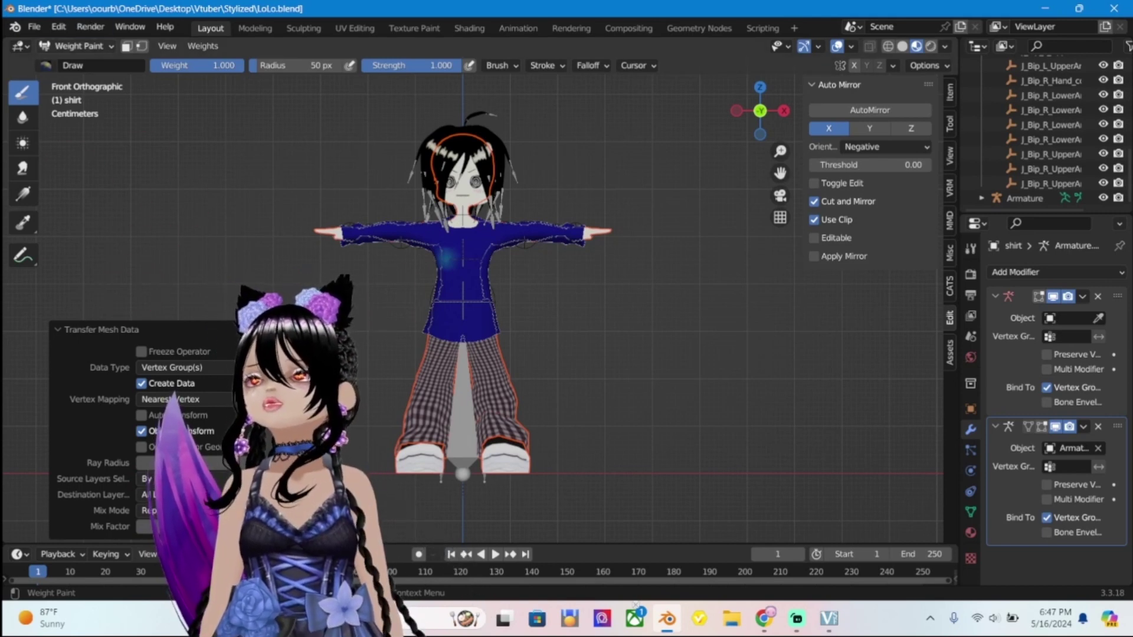
Return the shirt to Object Mode, select the armature and switch it to Pose Mode.
click(76, 46)
click(83, 63)
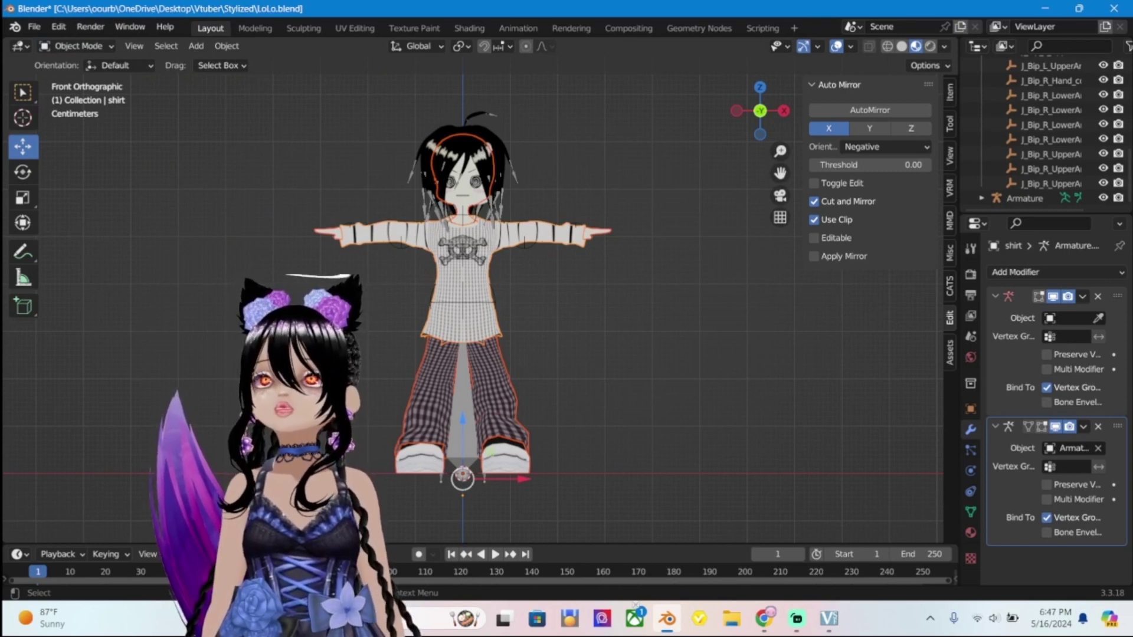
click(1024, 198)
click(77, 46)
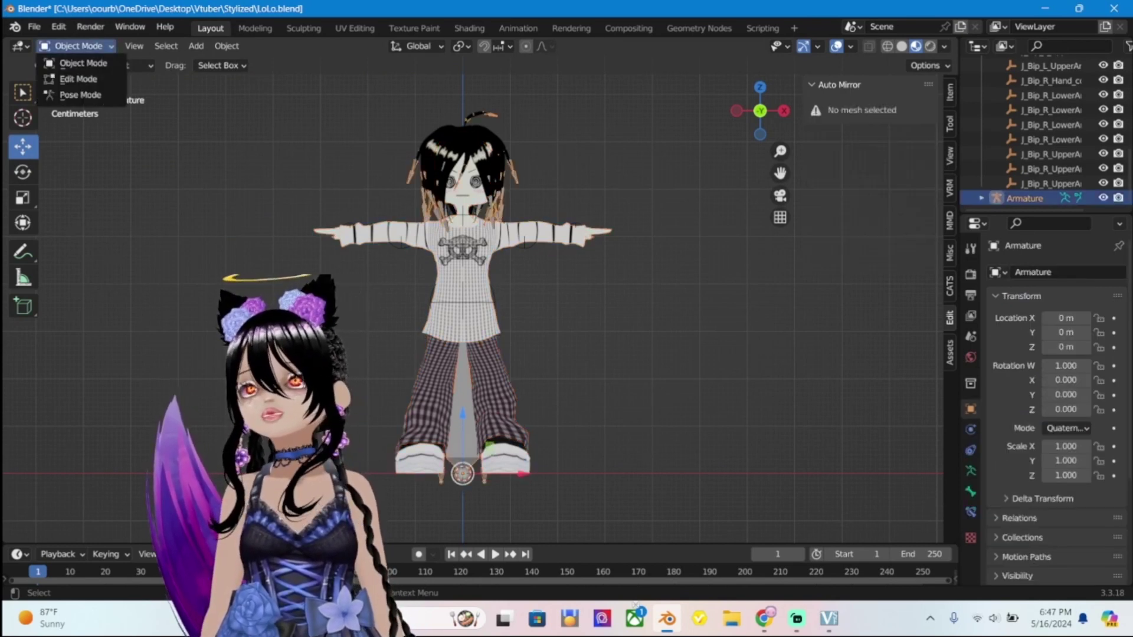
click(80, 95)
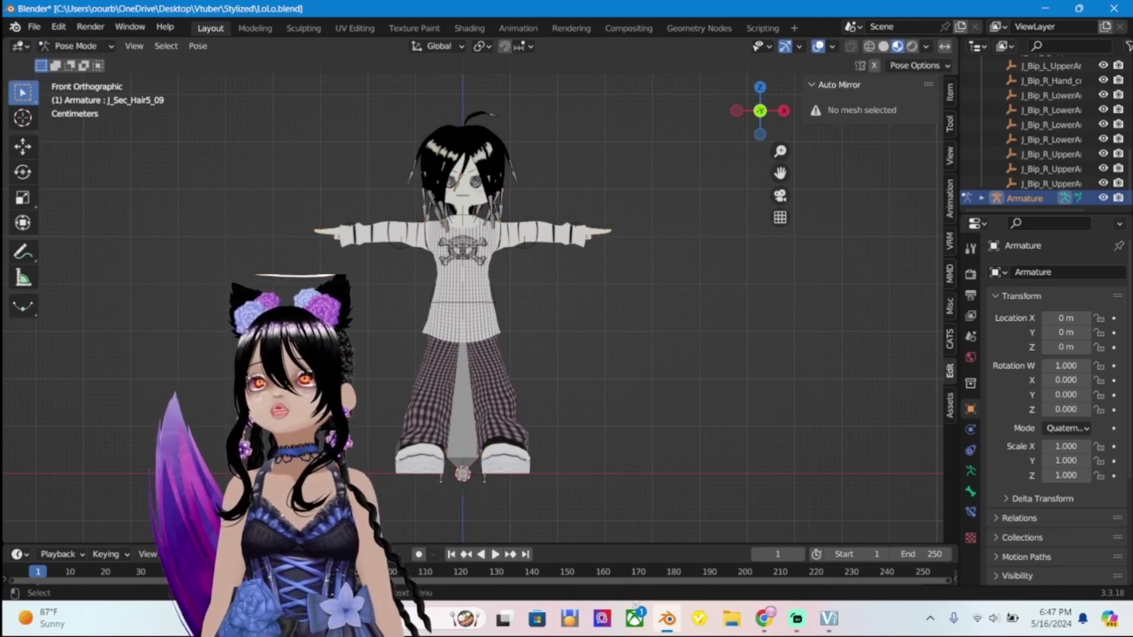
Trial-rotate the character's left upper arm bone to check how the shirt sleeve follows, and cancel the rotation.
scroll(472, 289, up, 2)
click(548, 204)
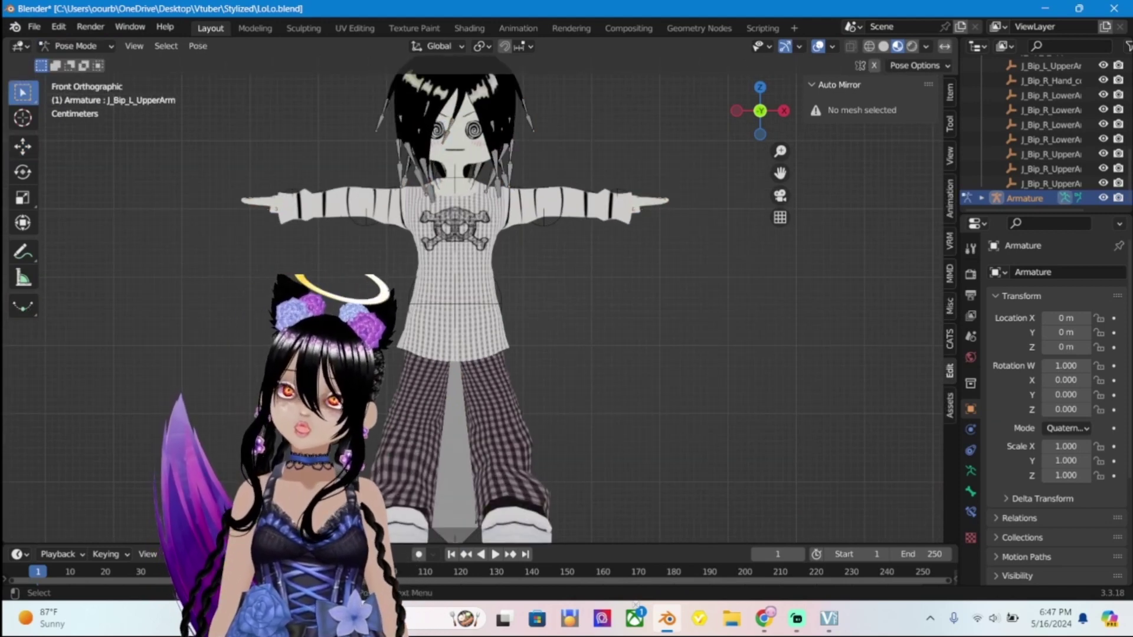
key(r)
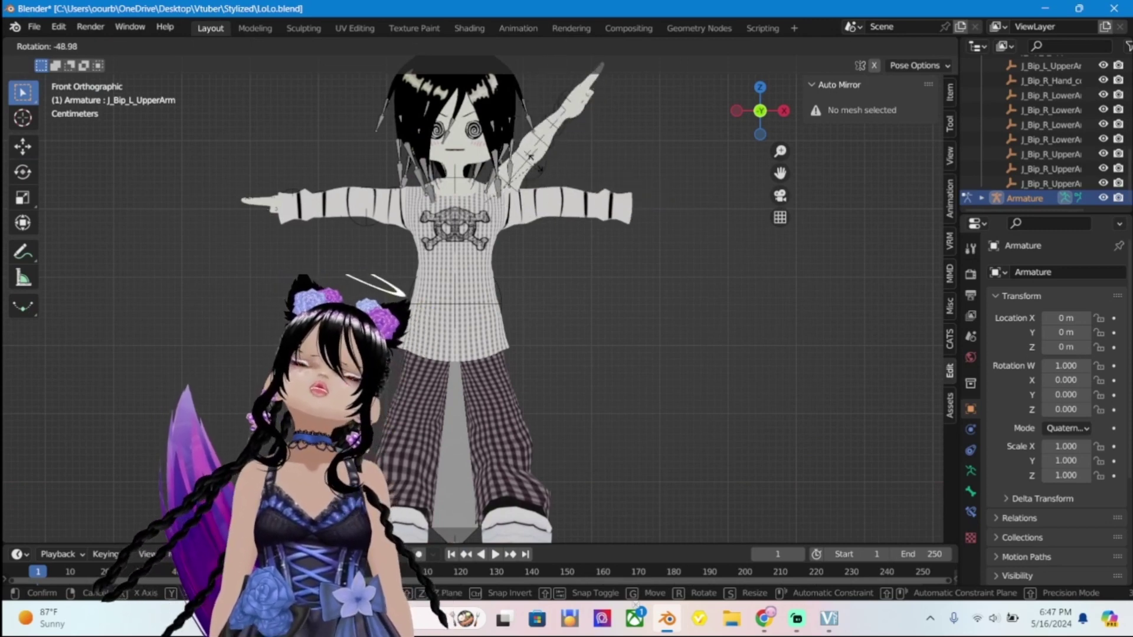
key(Escape)
scroll(531, 158, down, 2)
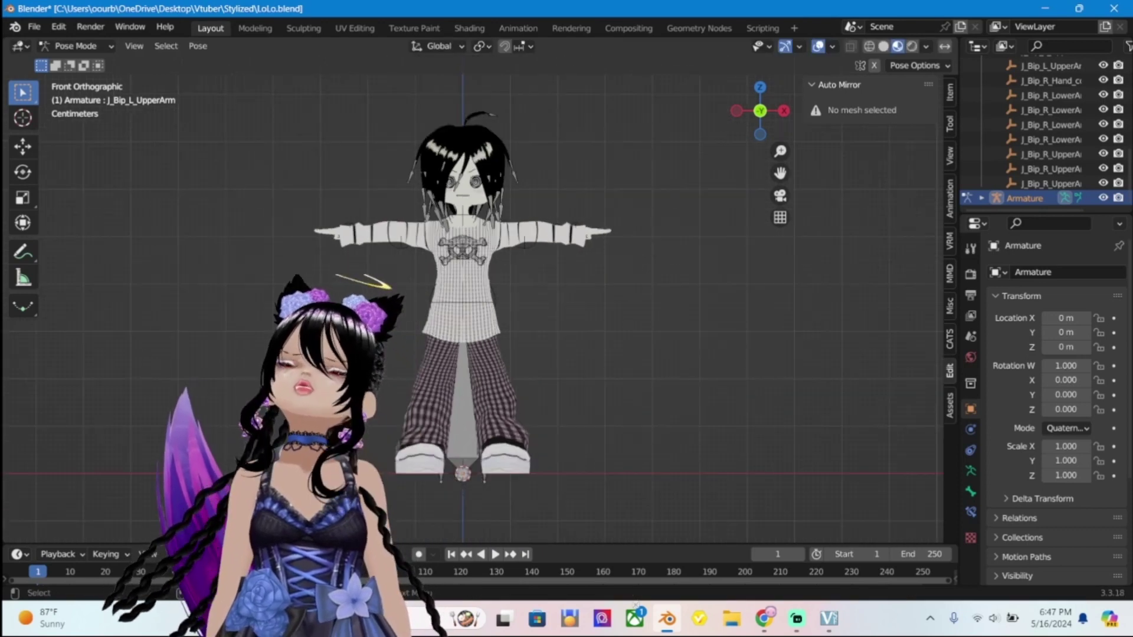
Return the armature to Object Mode and clear the selection.
click(77, 46)
click(74, 62)
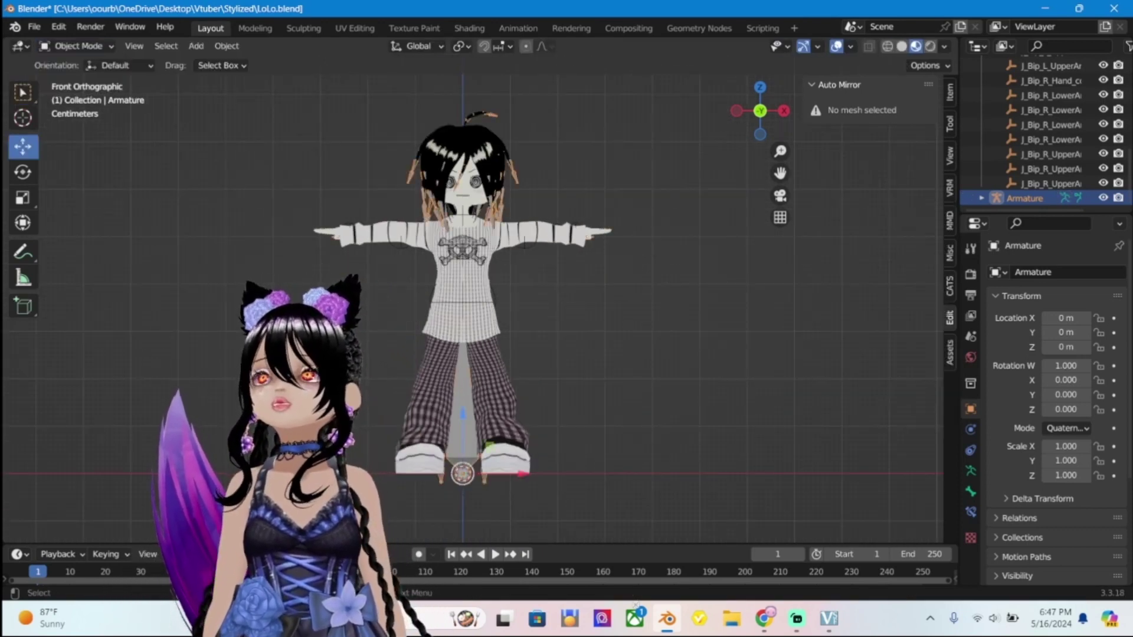
key(alt+a)
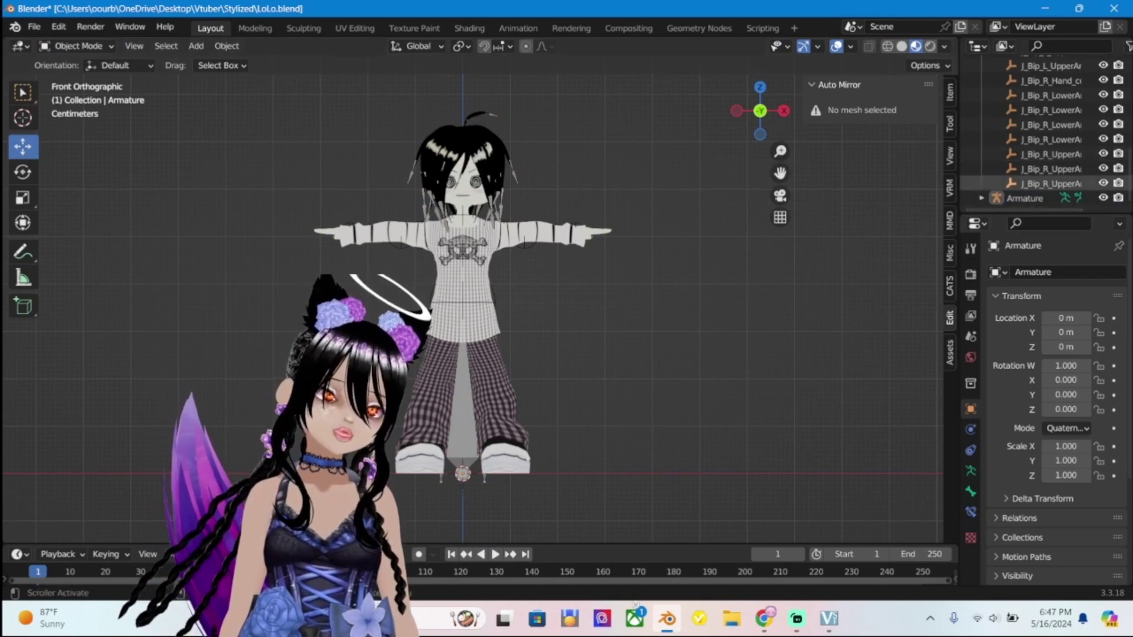
Reopen LoLo.blend without saving the current changes.
click(35, 27)
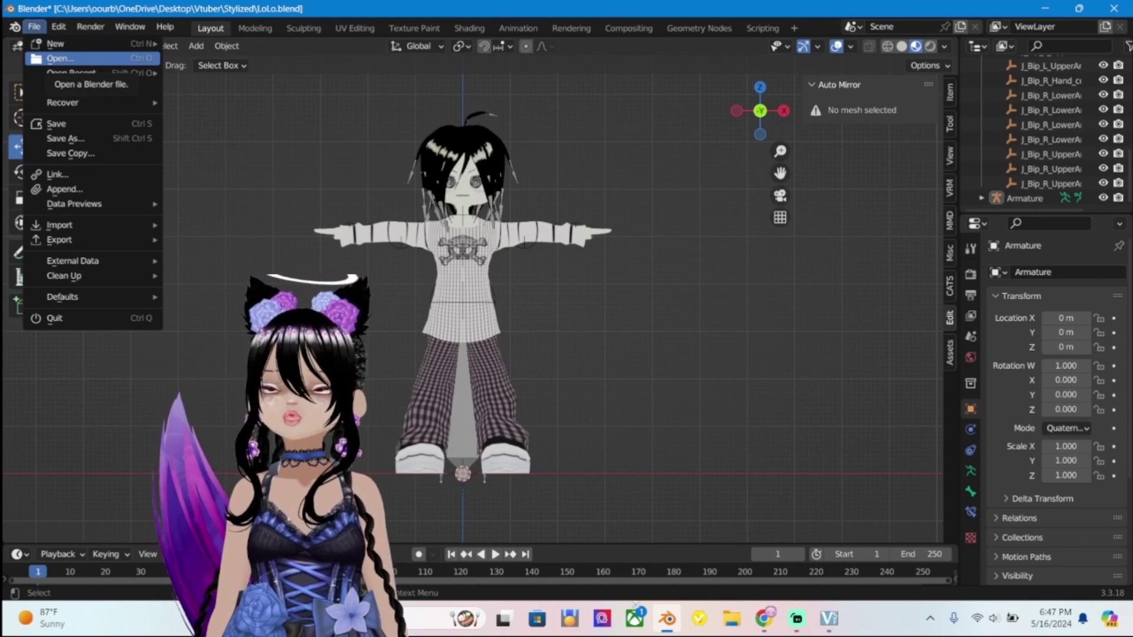
click(59, 57)
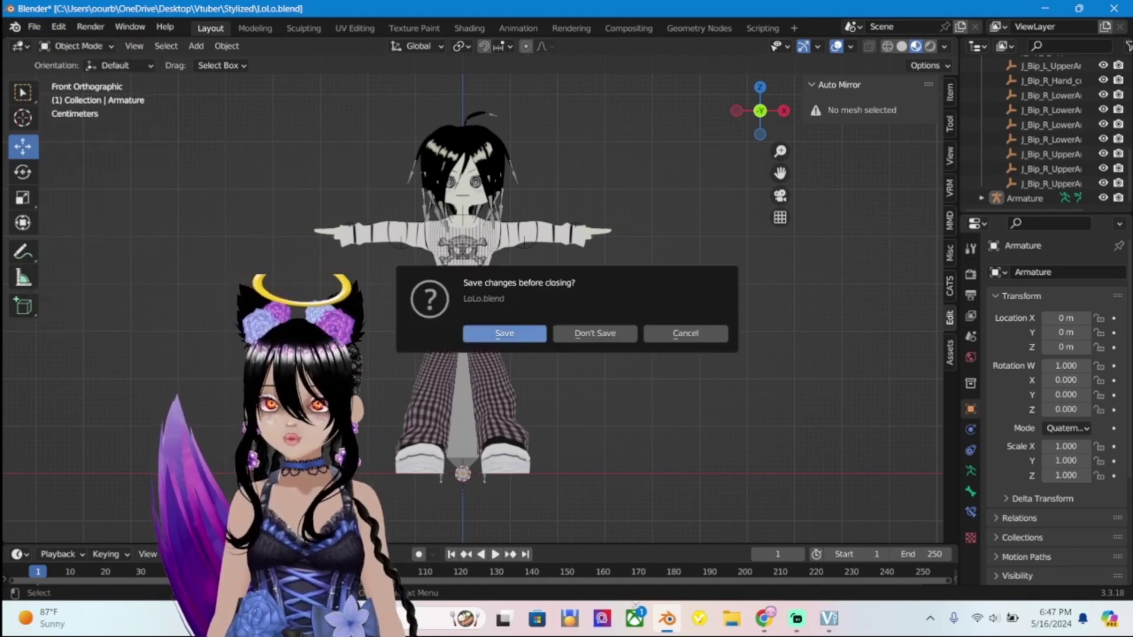
click(593, 334)
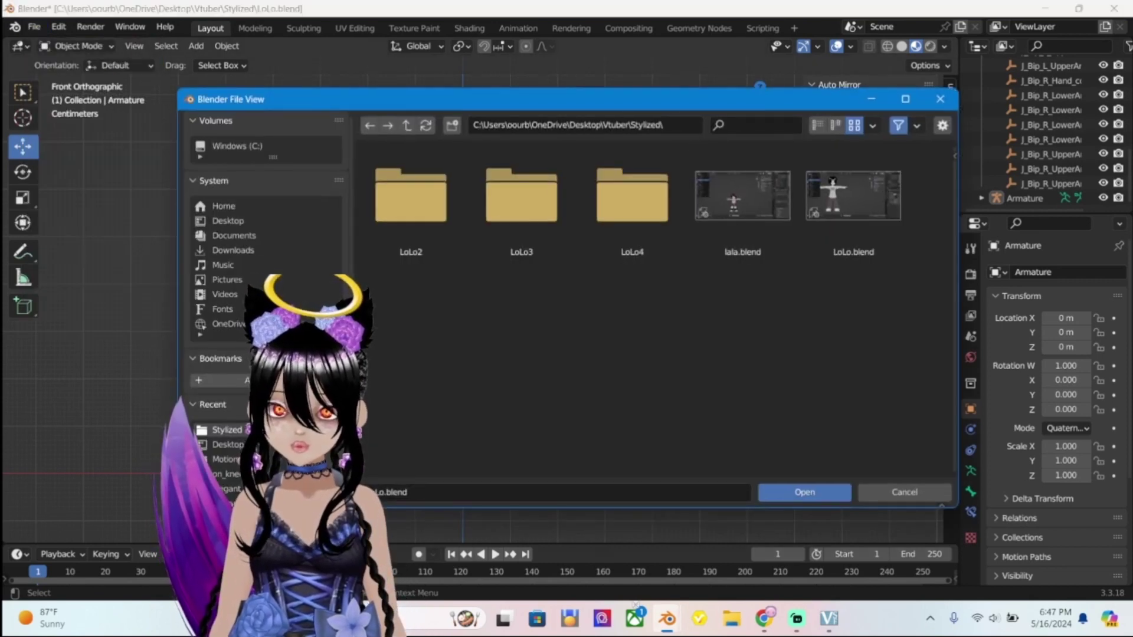
click(804, 492)
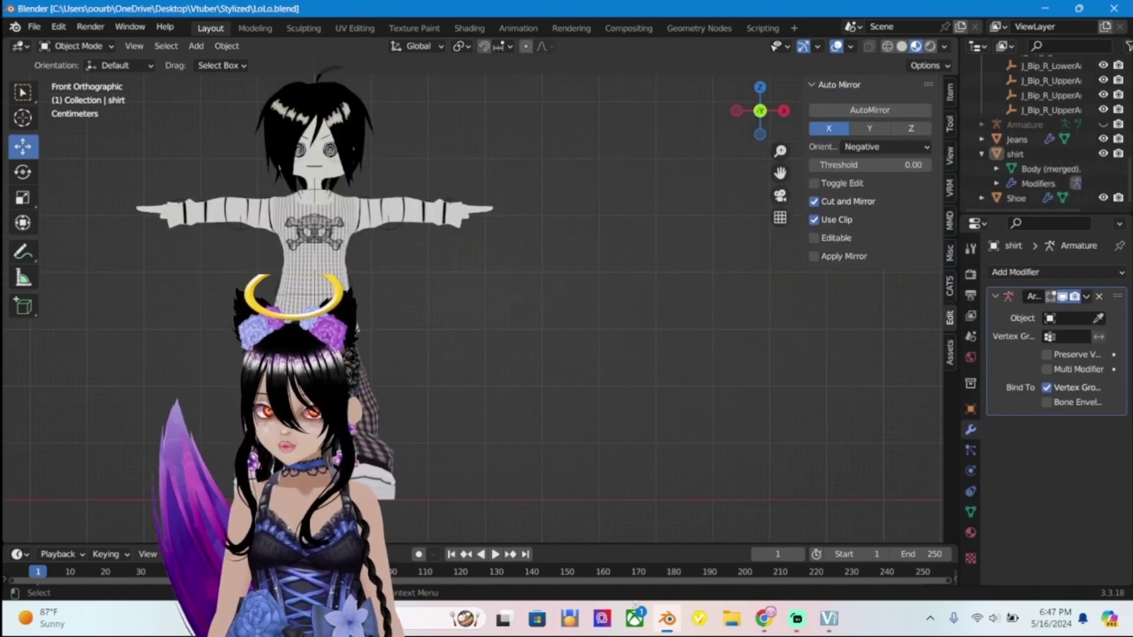
Collapse the shirt's hierarchy in the outliner.
scroll(478, 302, down, 2)
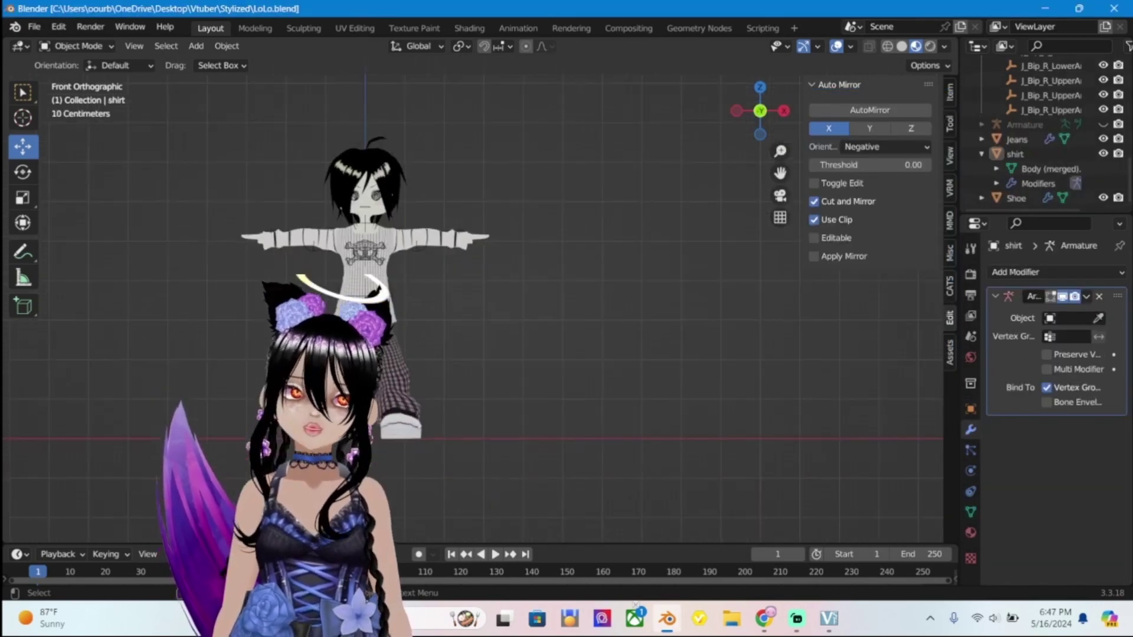
click(981, 154)
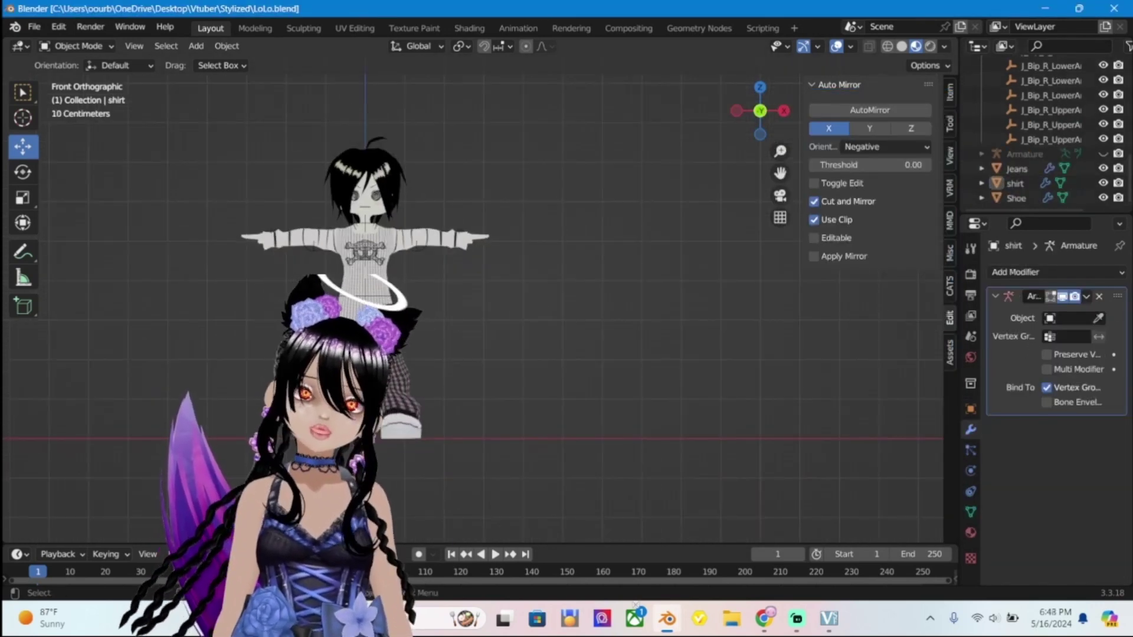
scroll(478, 302, up, 1)
scroll(477, 302, down, 1)
scroll(478, 302, up, 1)
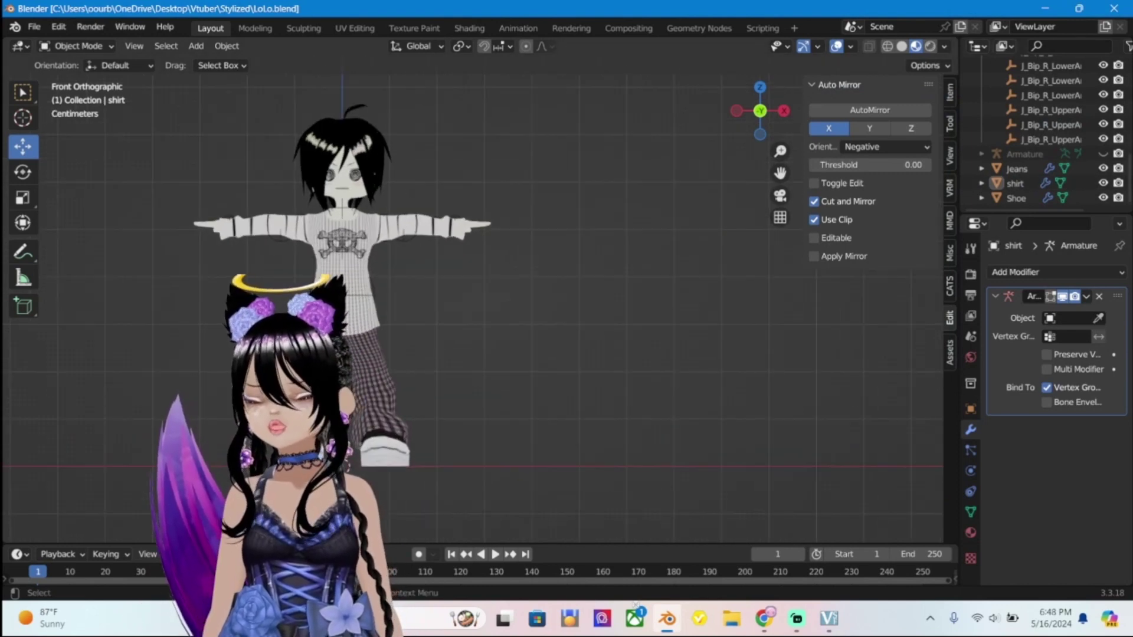
shift+middle_drag(342, 295, 481, 304)
scroll(478, 302, up, 1)
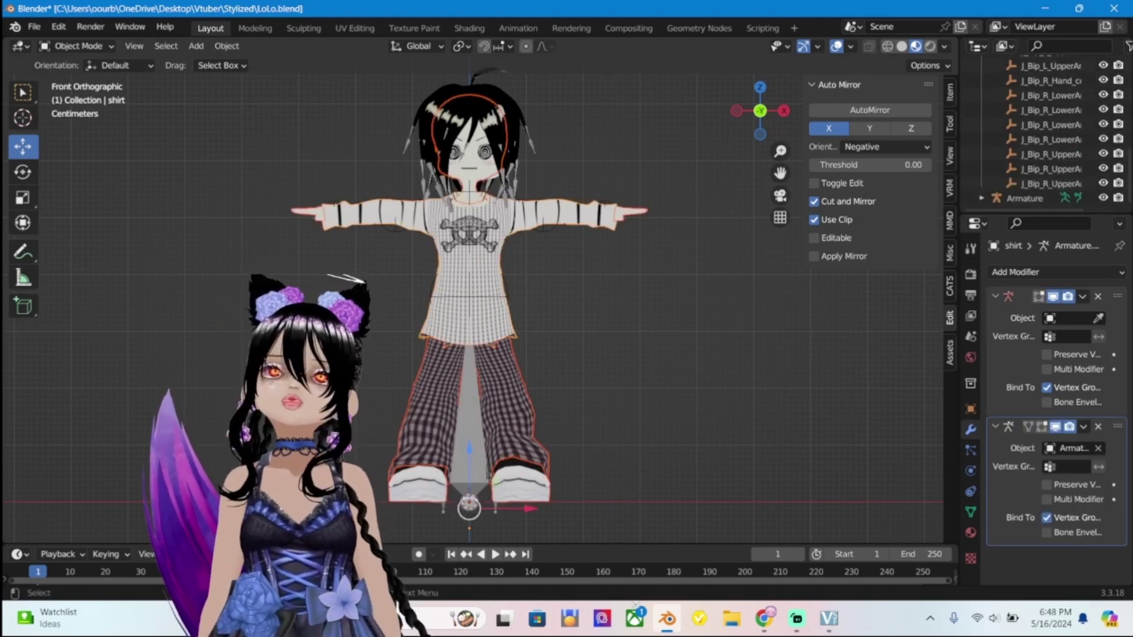
key(alt+a)
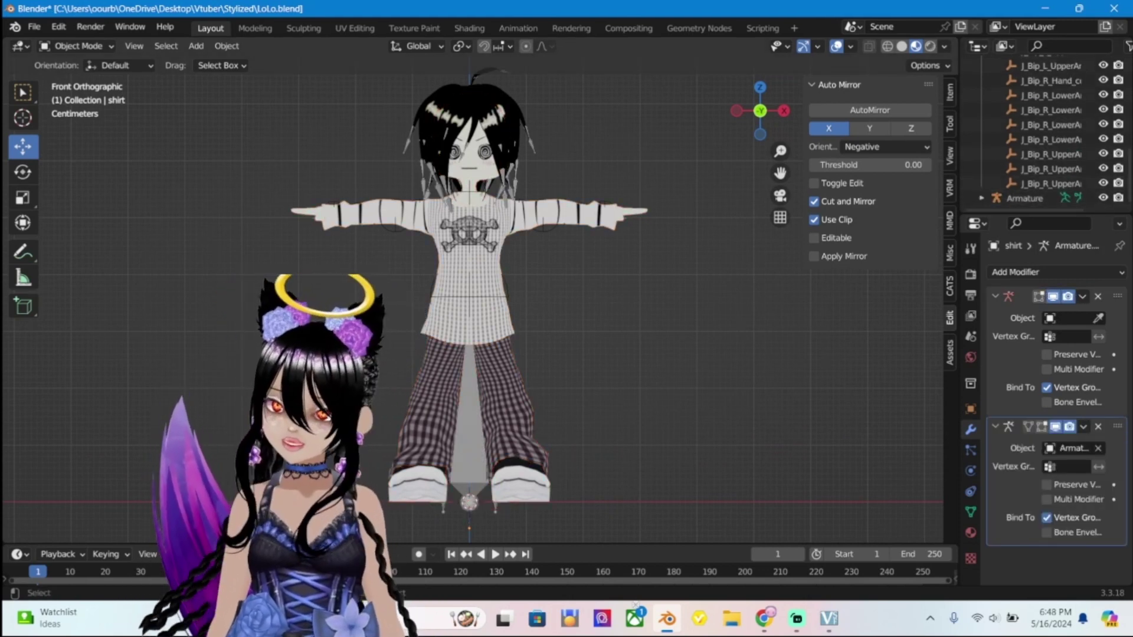
click(496, 475)
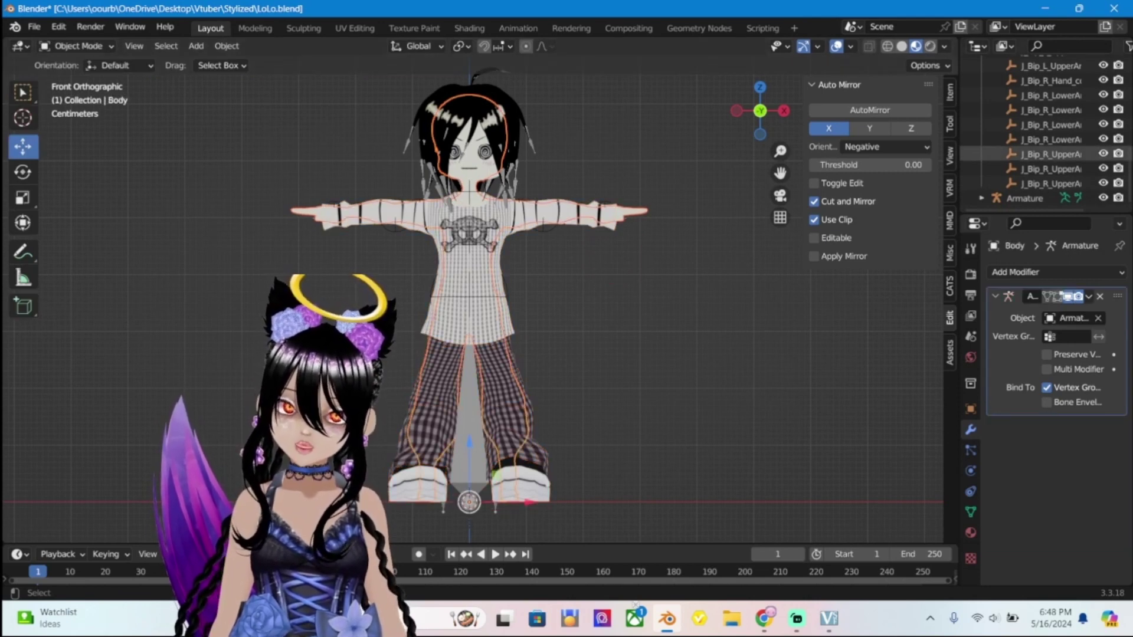
click(1025, 198)
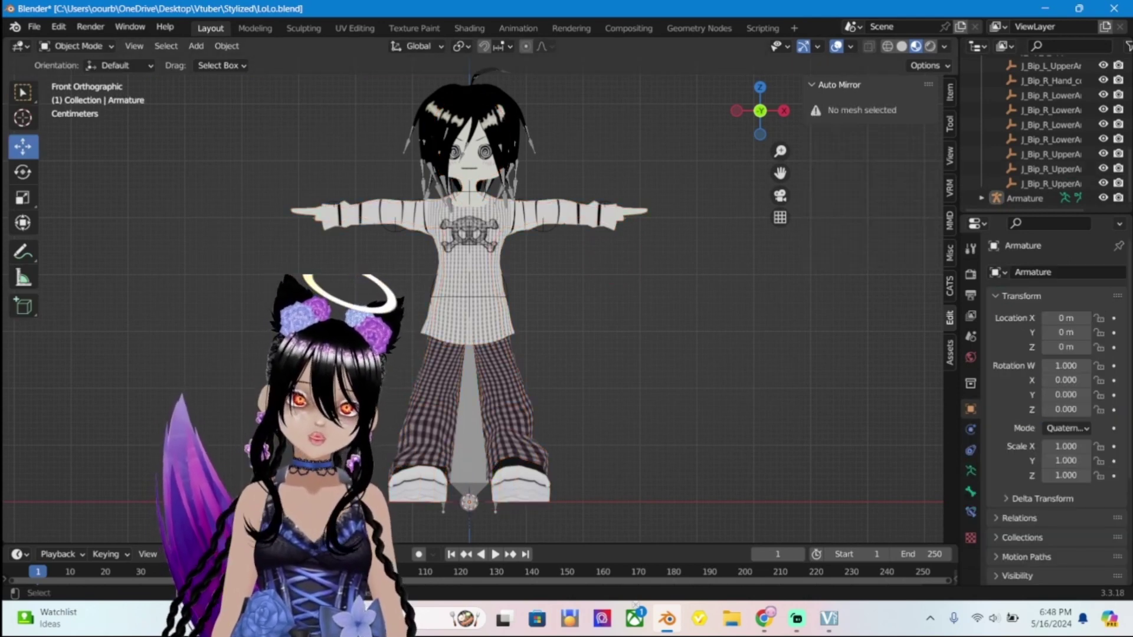
scroll(472, 307, down, 2)
scroll(1039, 142, down, 3)
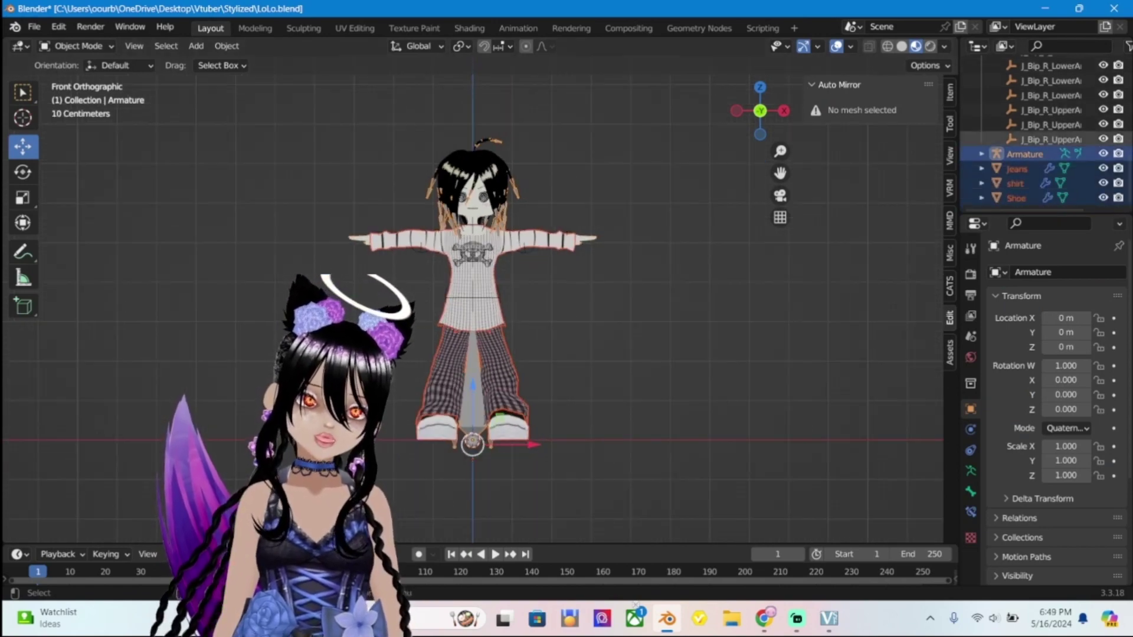
scroll(472, 307, up, 2)
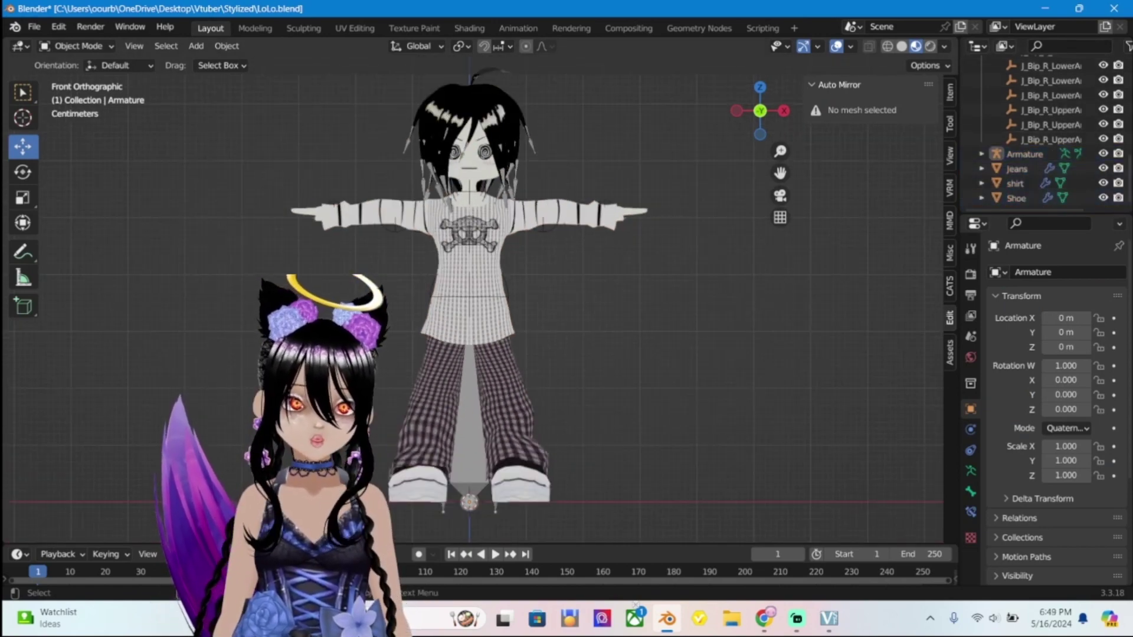
click(1016, 198)
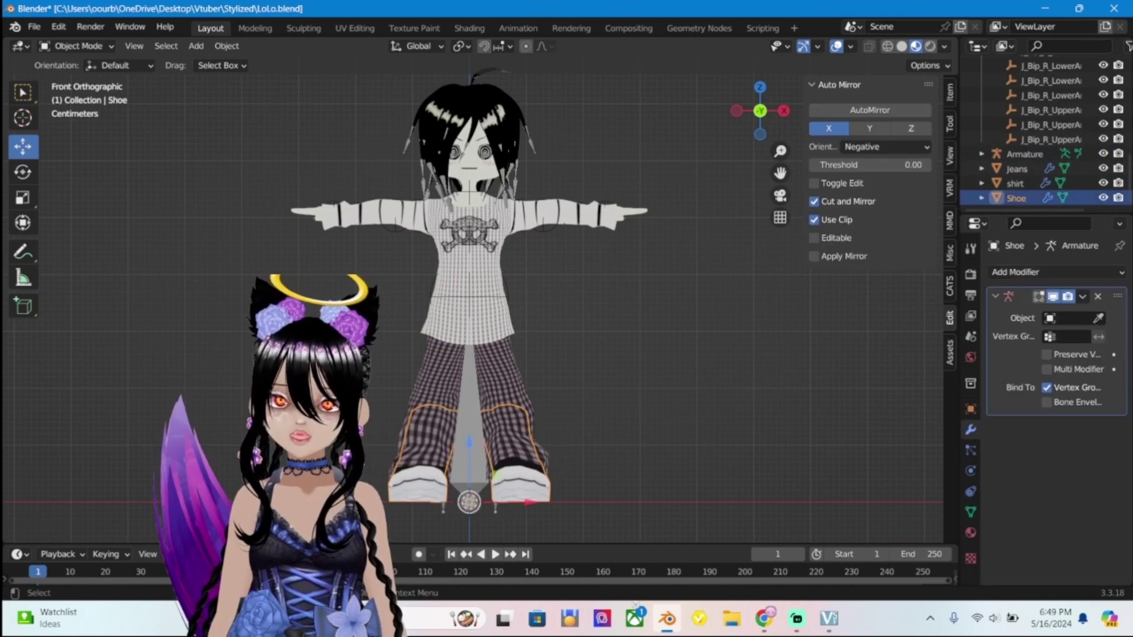
key(alt+a)
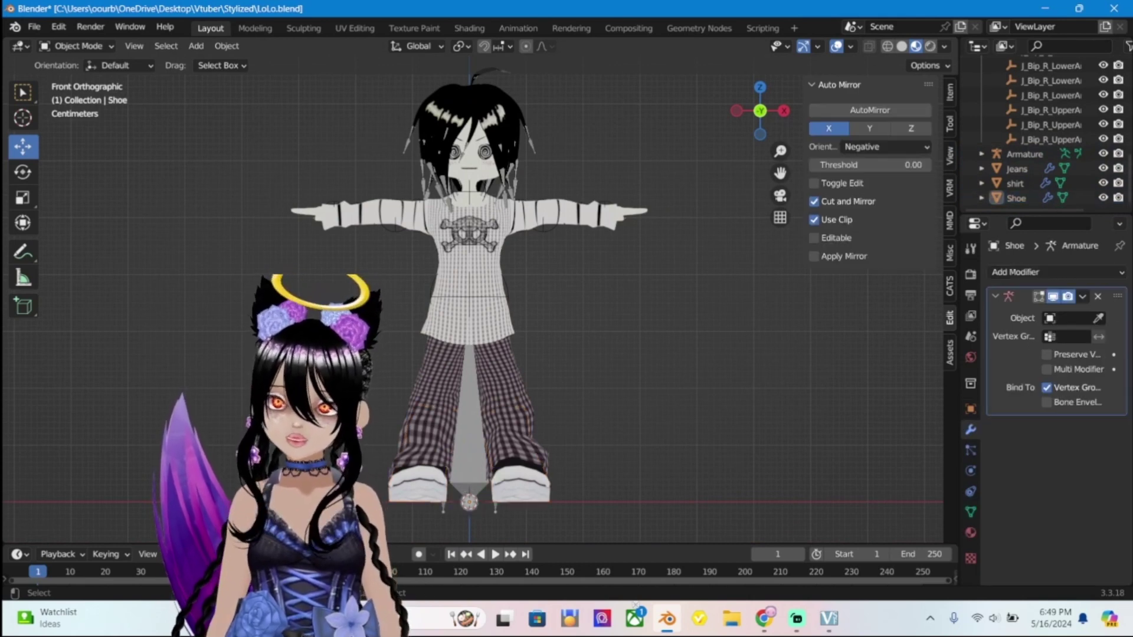
Step back through the recent selection changes to before the armature was unhidden, and bring the armature back.
key(ctrl+z)
key(ctrl+z)
key(ctrl+z)
key(ctrl+z)
key(ctrl+z)
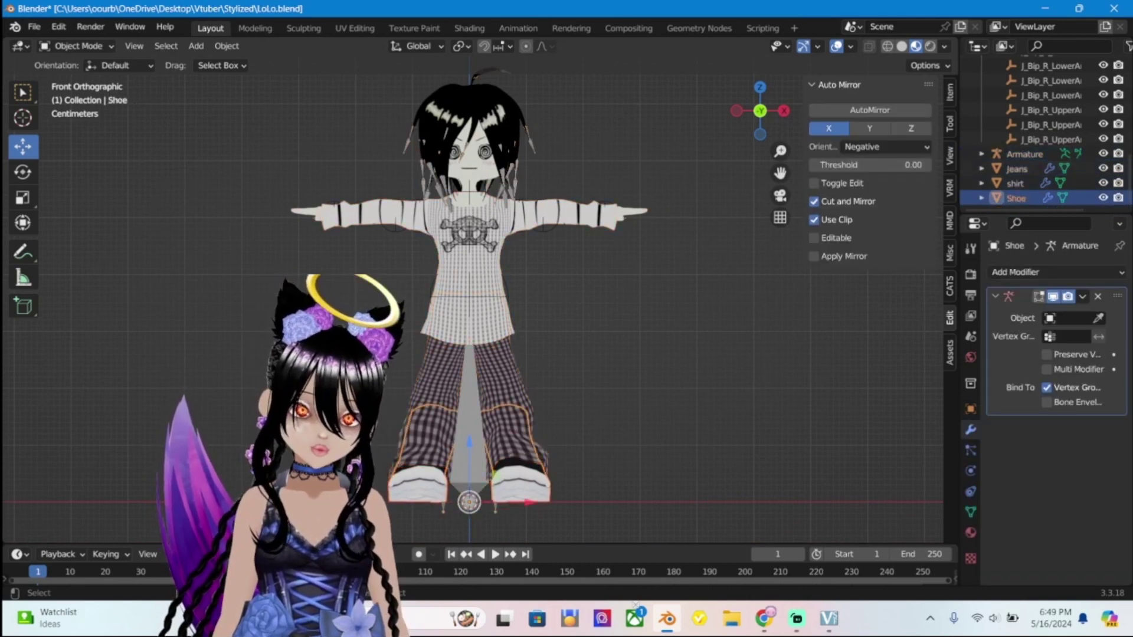
key(ctrl+z)
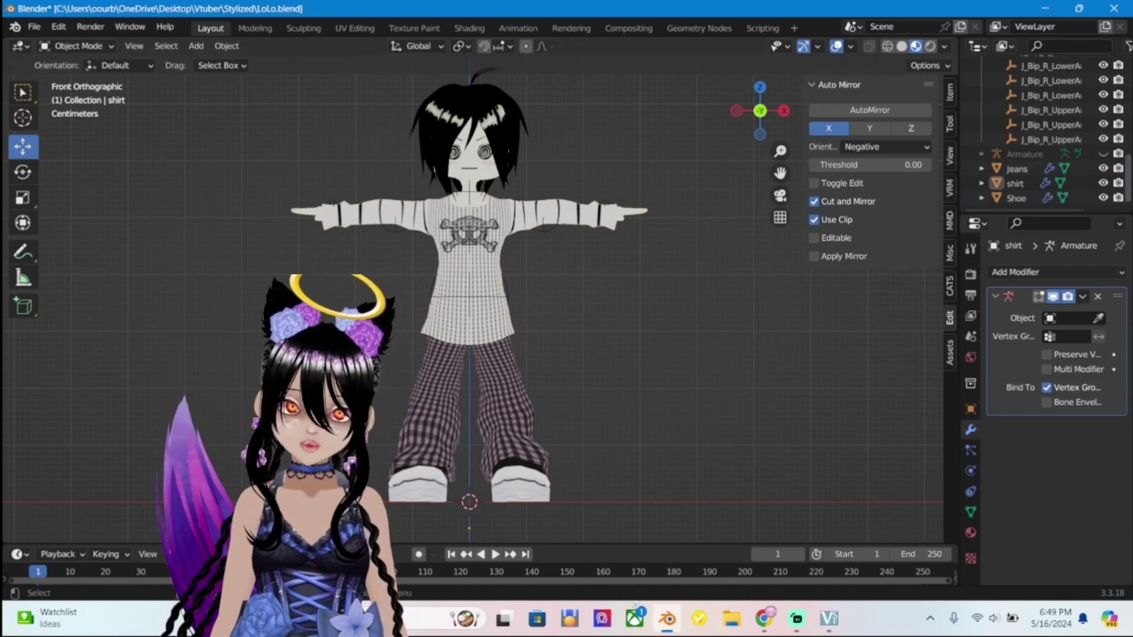
key(ctrl+z)
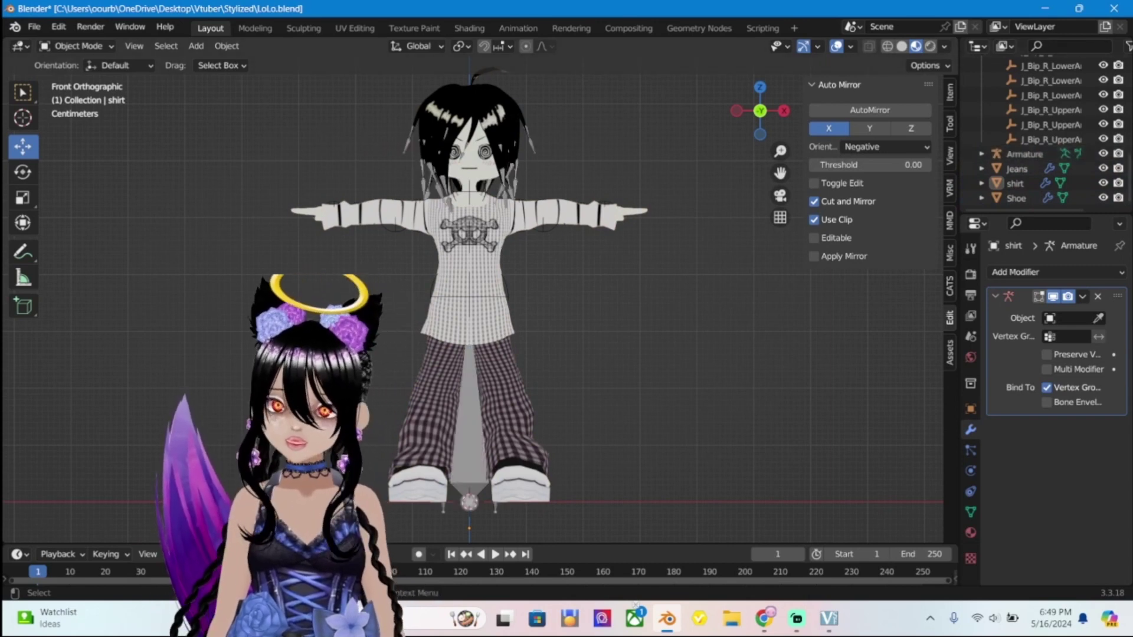
key(ctrl+z)
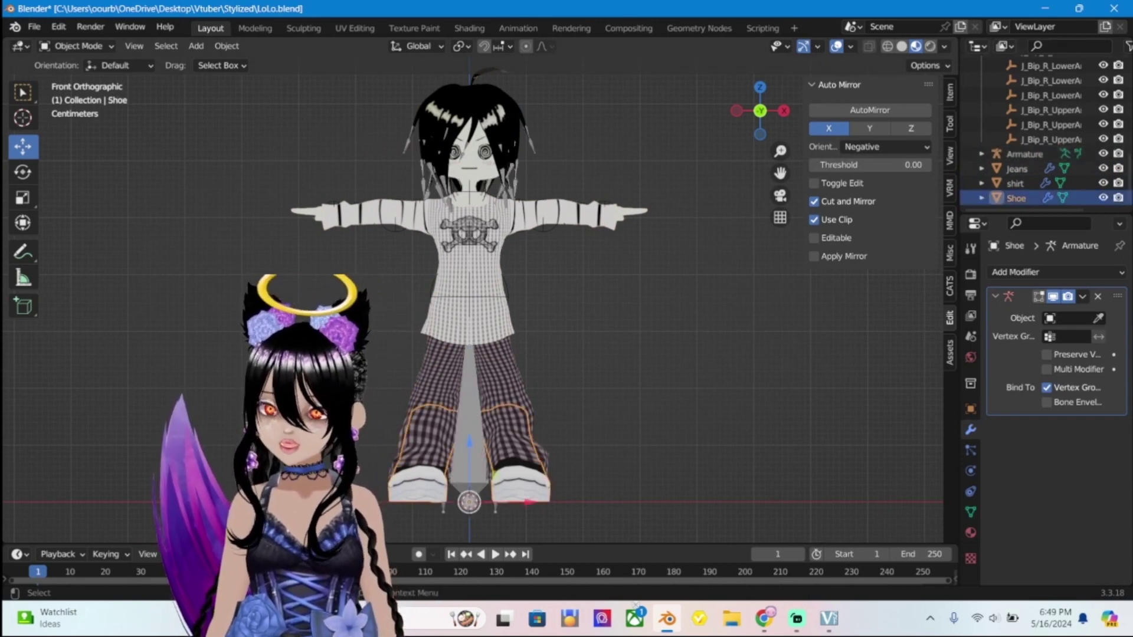
With the jeans, shoes and shirt selected and the shirt active, join them into a single clothing object.
key(ctrl+shift+z)
key(ctrl+shift+z)
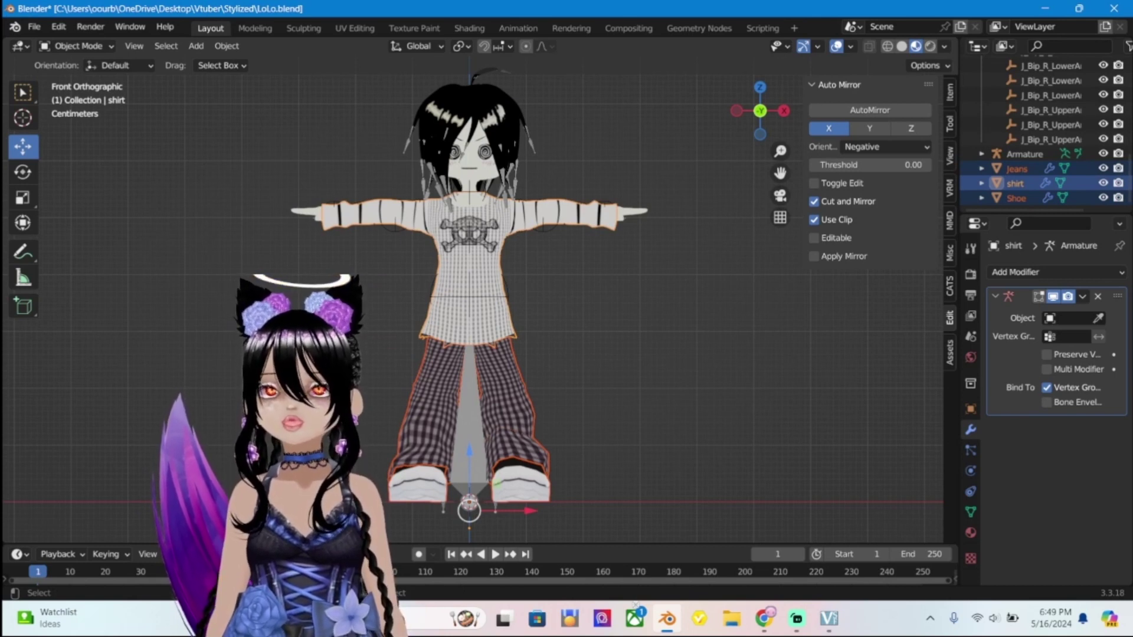
key(ctrl+j)
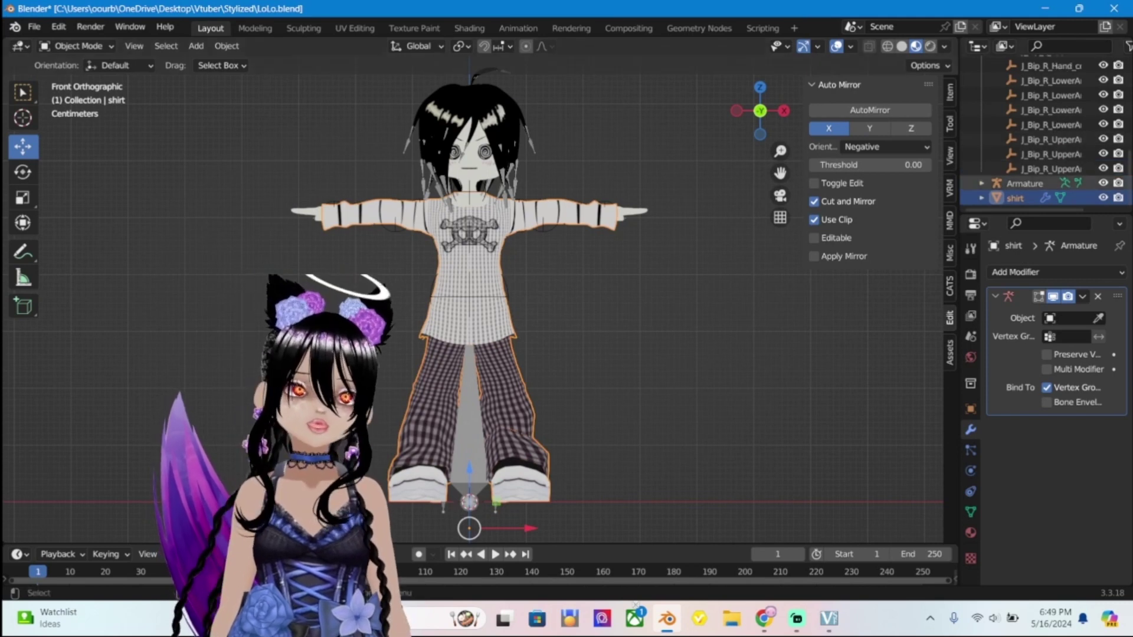
Hide and unhide the joined clothing to check that it behaves as one object, and select it again.
key(h)
key(alt+h)
key(h)
key(alt+h)
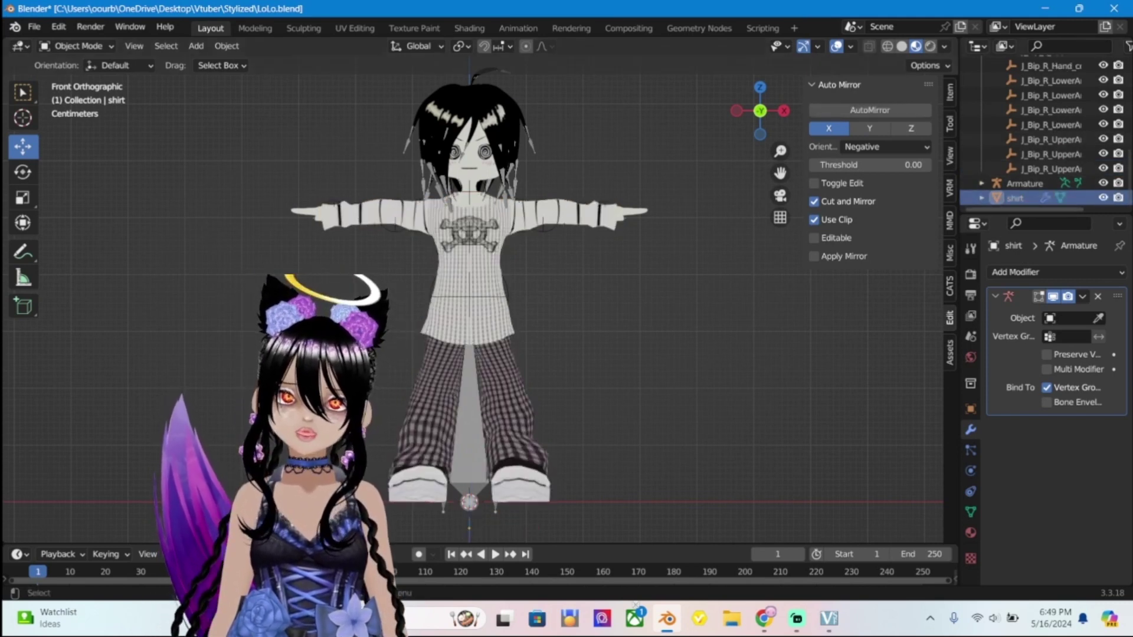
key(h)
key(alt+h)
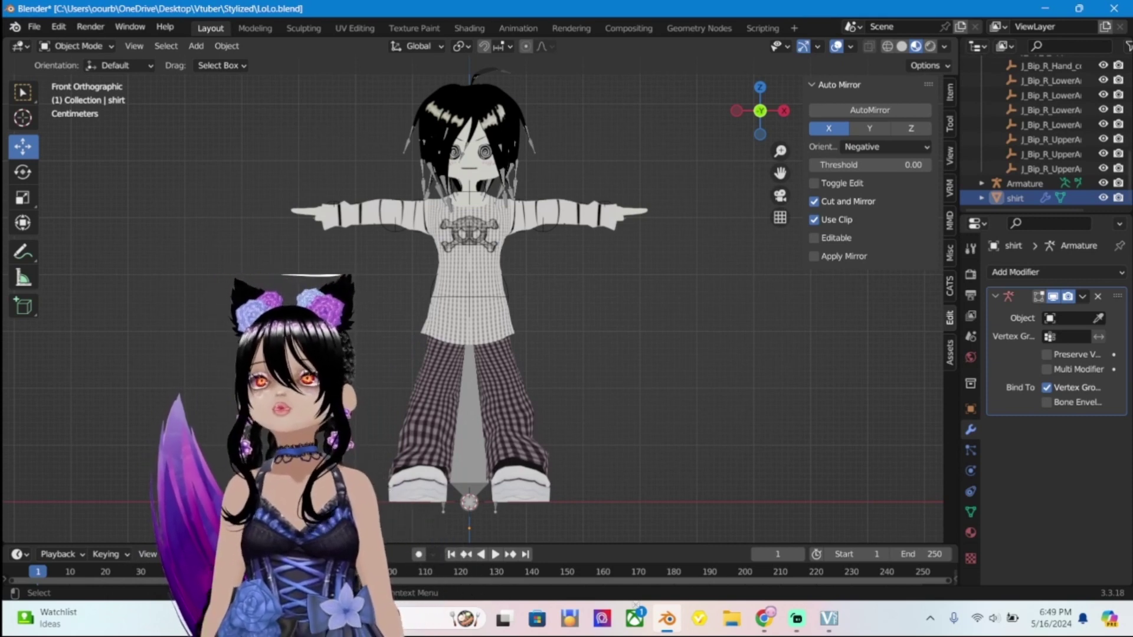
click(471, 283)
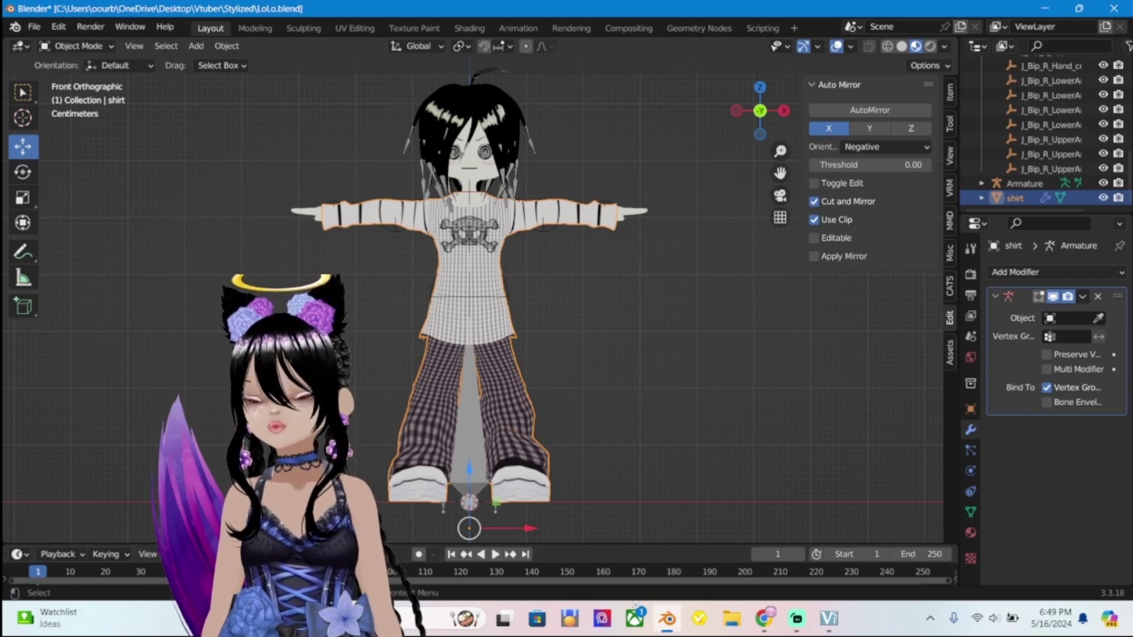
Add the armature to the selected clothing as the active object, parent the clothing to it using Armature Deform With Empty Groups, and deselect.
click(470, 454)
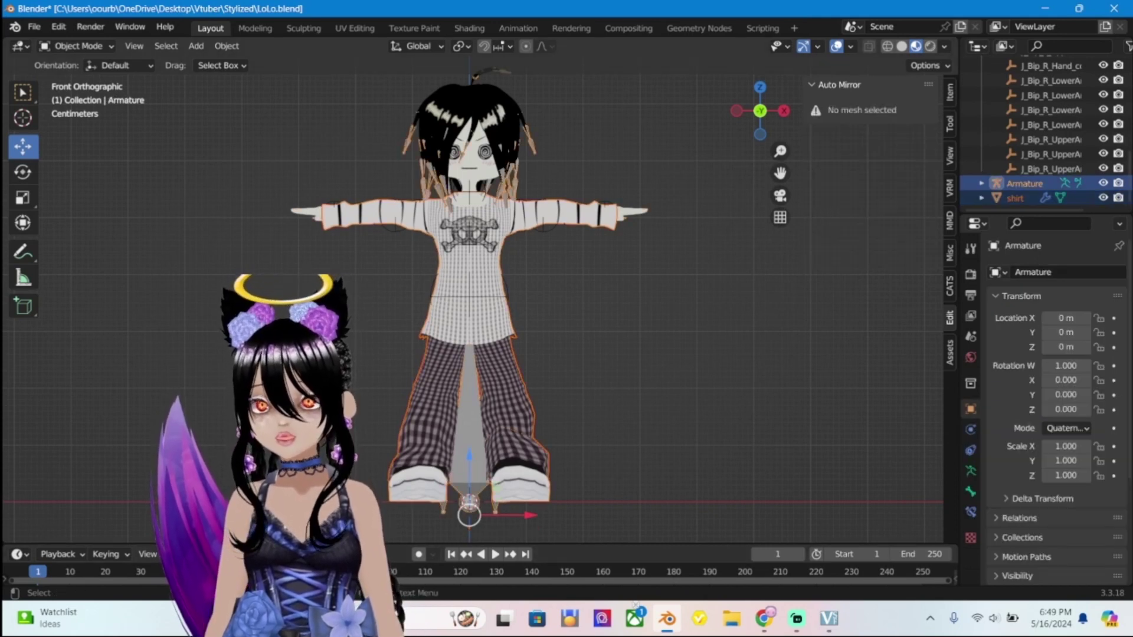
key(ctrl+p)
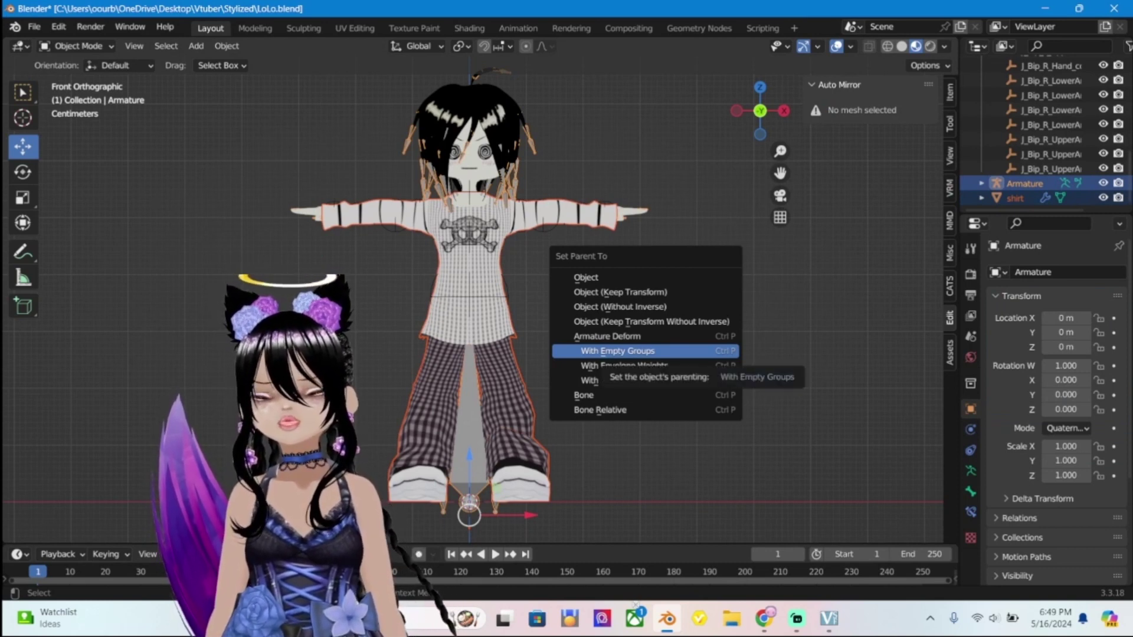
click(618, 351)
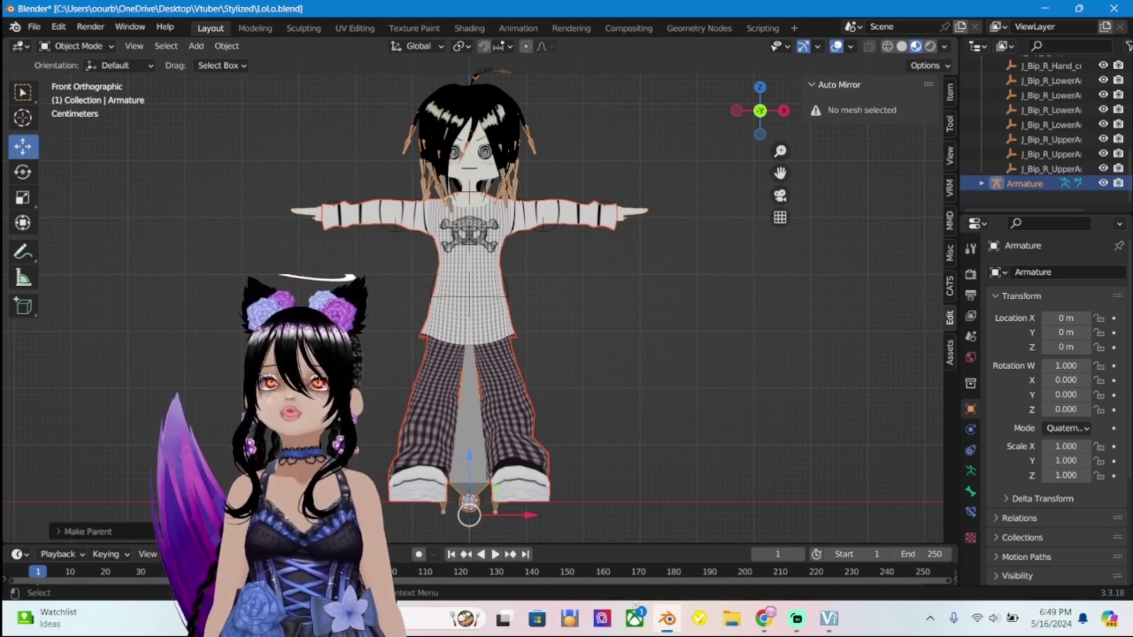
click(618, 351)
Select the body and the joined clothing with the clothing active, enter Weight Paint mode, and transfer the body's weights to the clothing.
scroll(618, 351, up, 2)
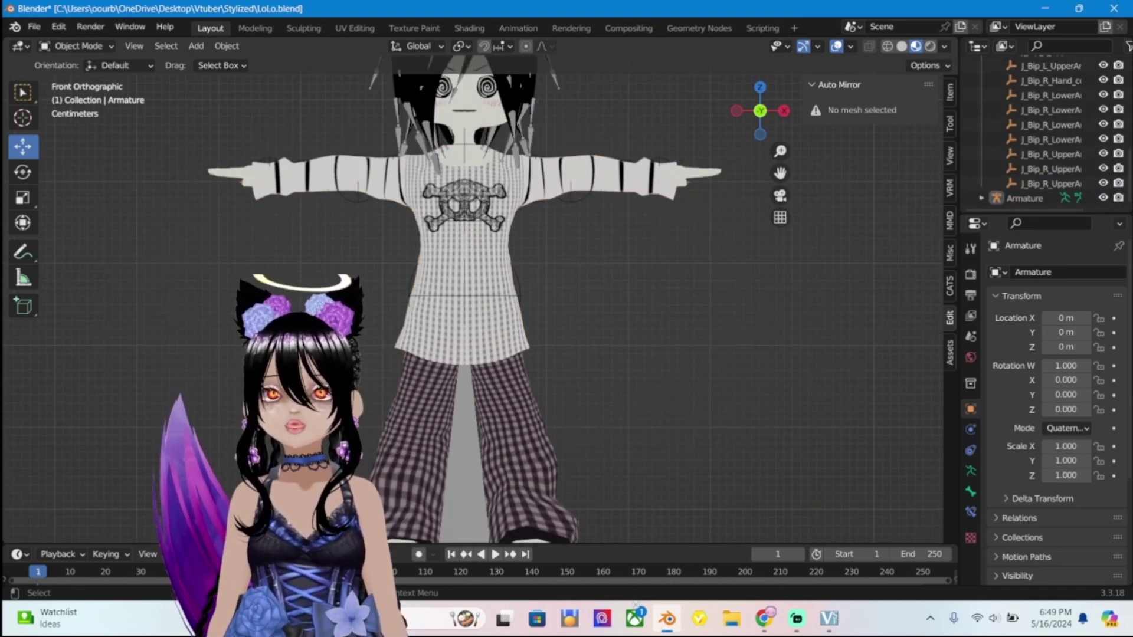
click(692, 172)
scroll(472, 298, down, 3)
scroll(472, 298, up, 1)
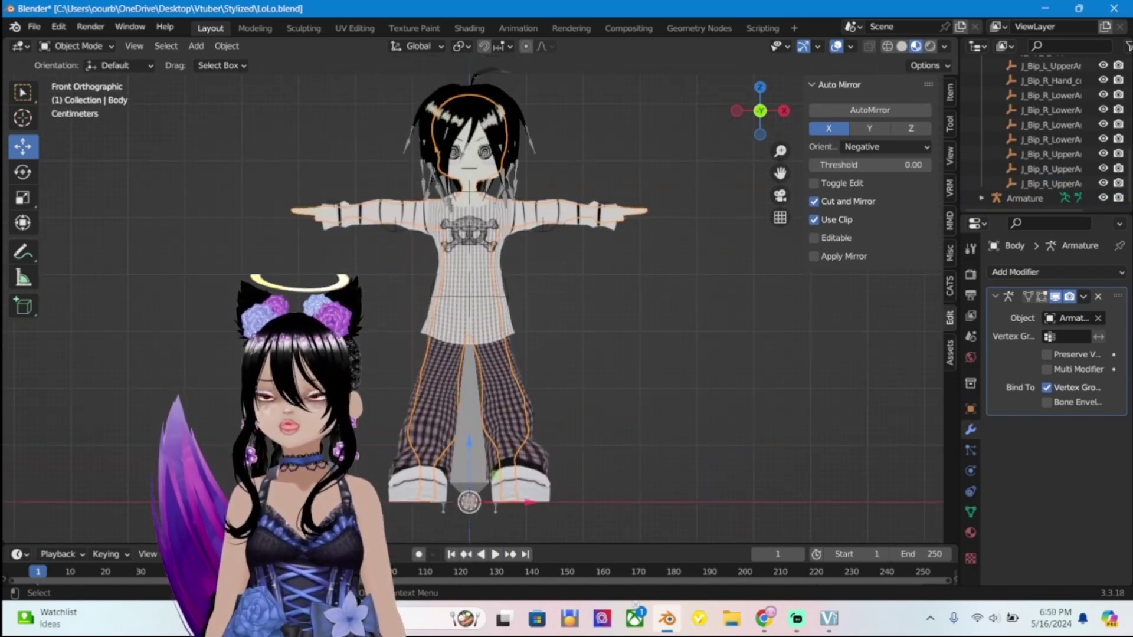
shift+click(472, 277)
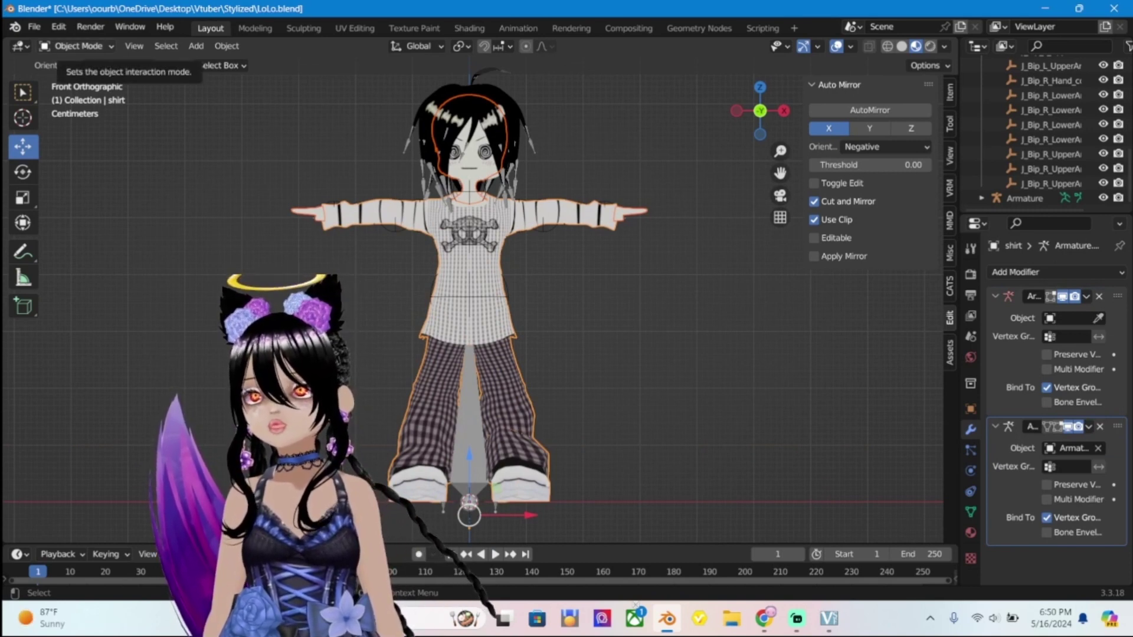
click(74, 47)
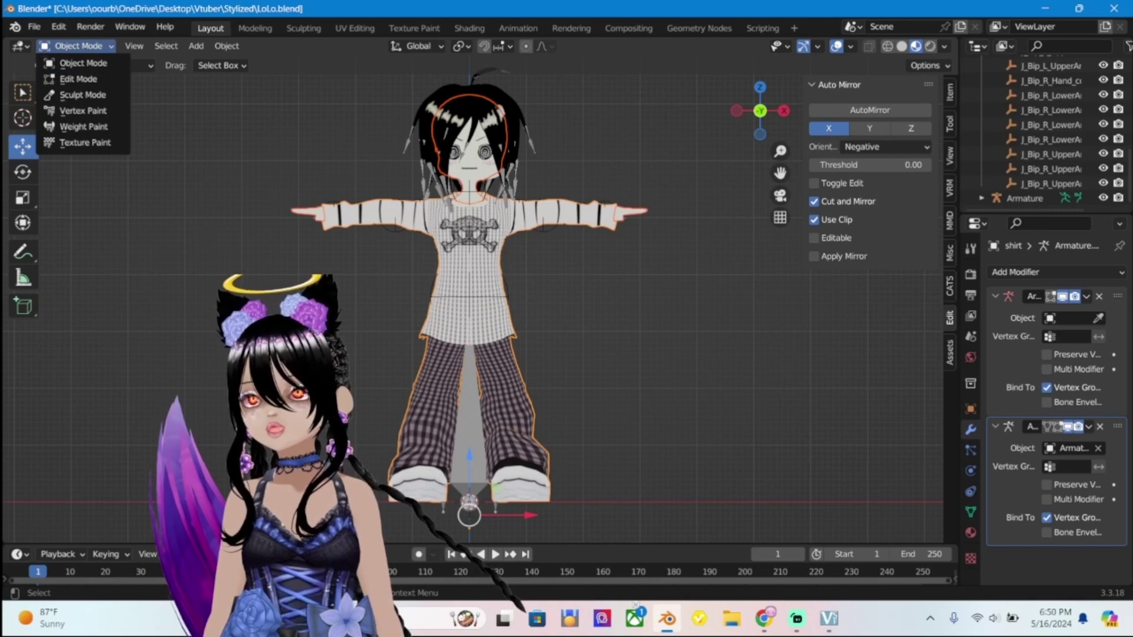
click(83, 127)
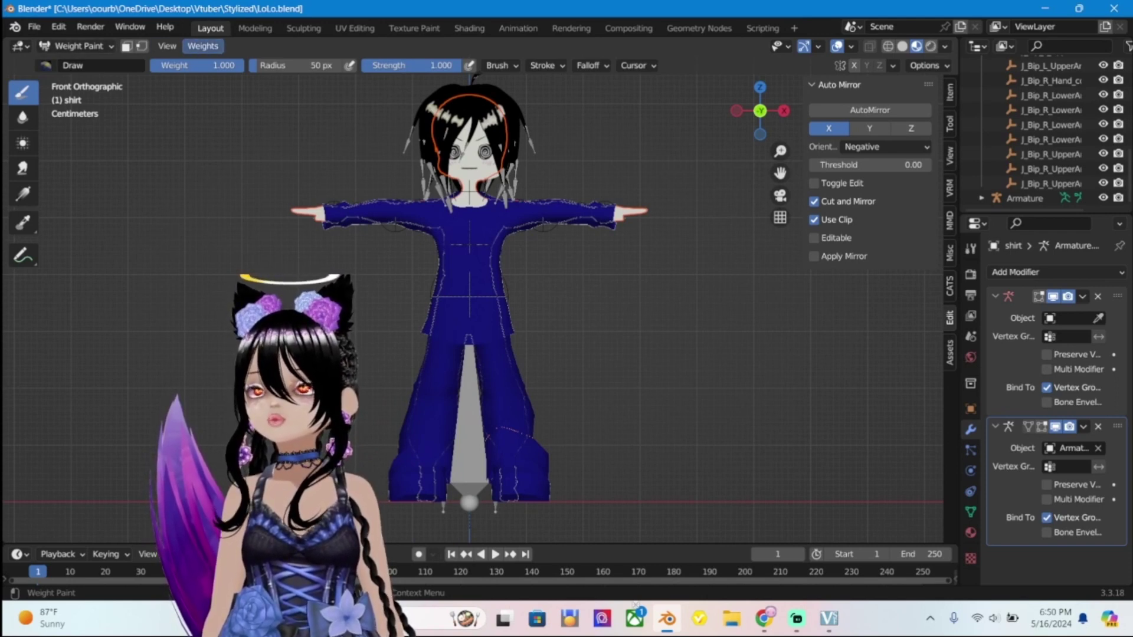
click(202, 46)
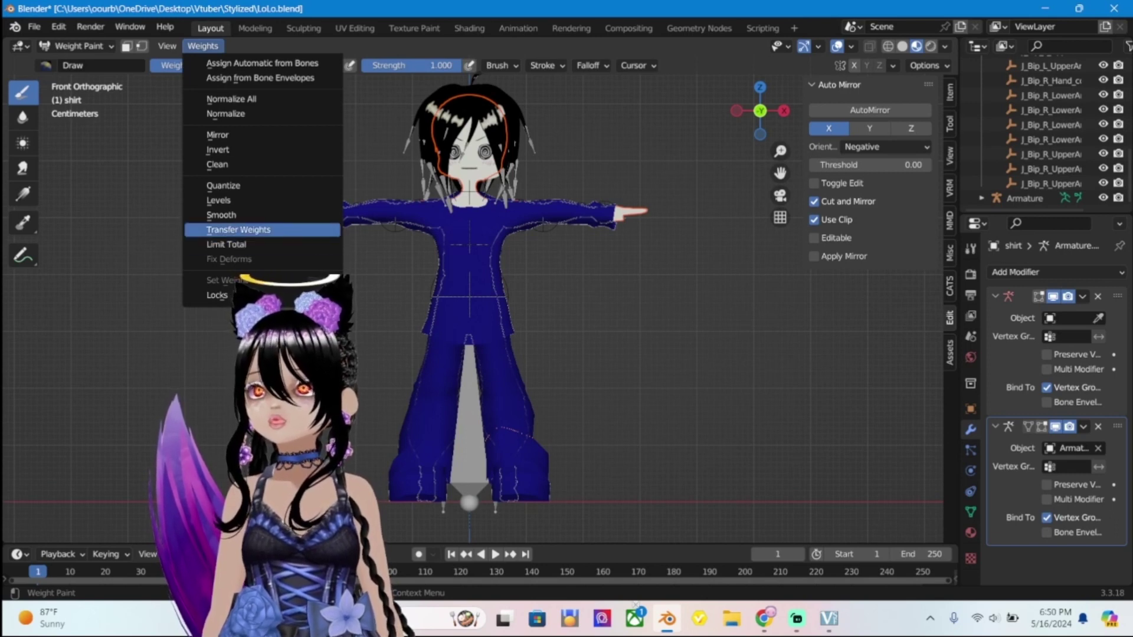
click(238, 230)
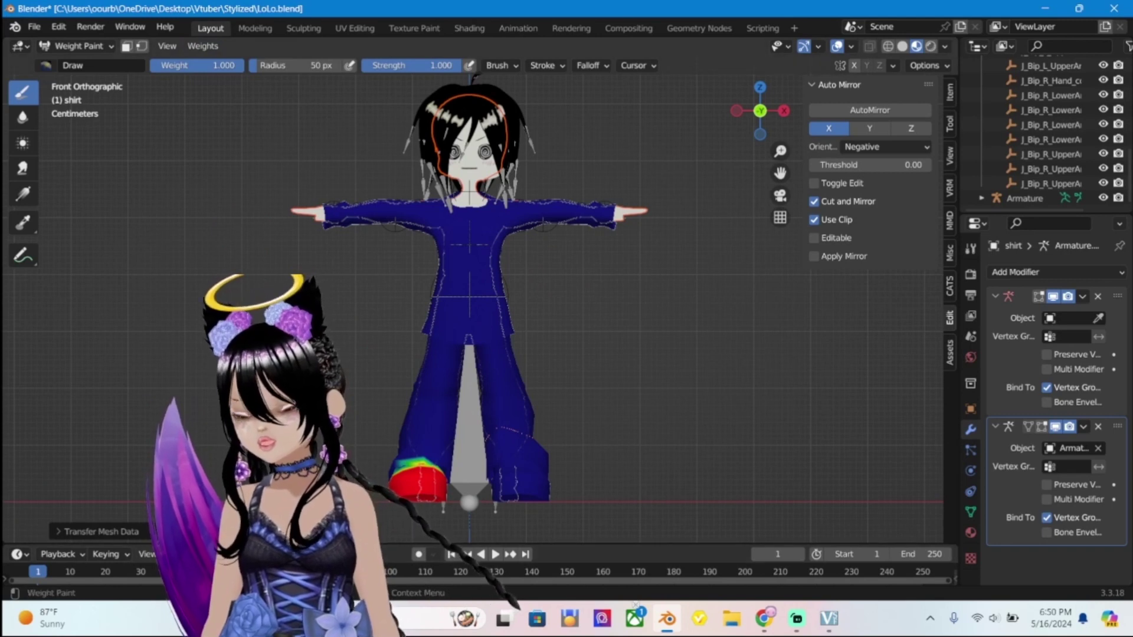
Set the weight transfer's Source Layers Selection to By Name, and return to Object Mode.
click(97, 531)
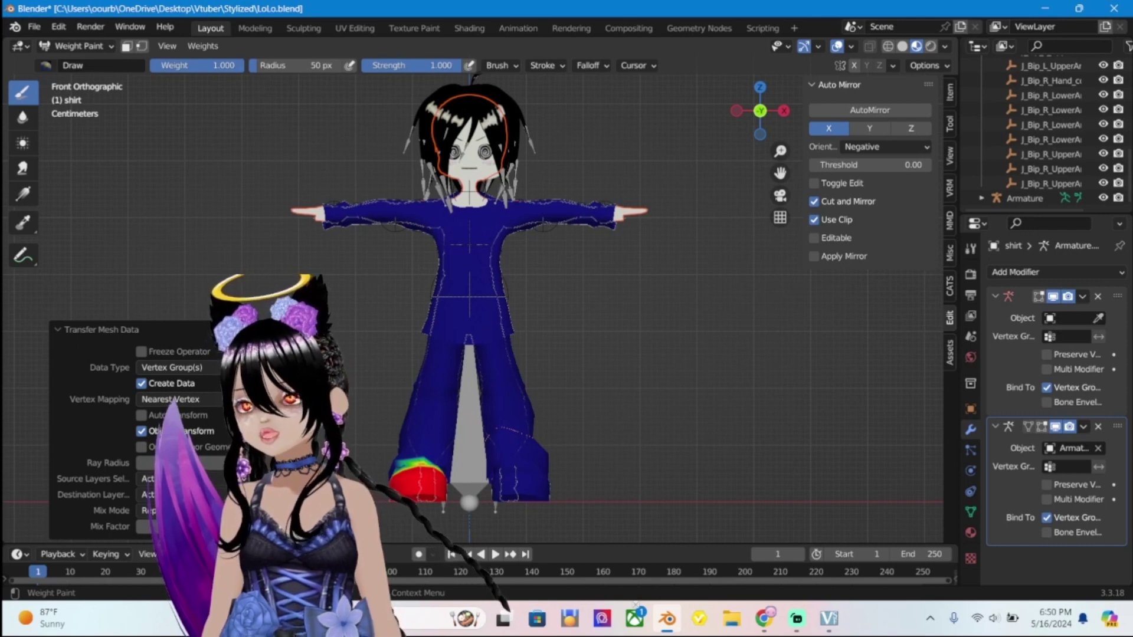
click(231, 479)
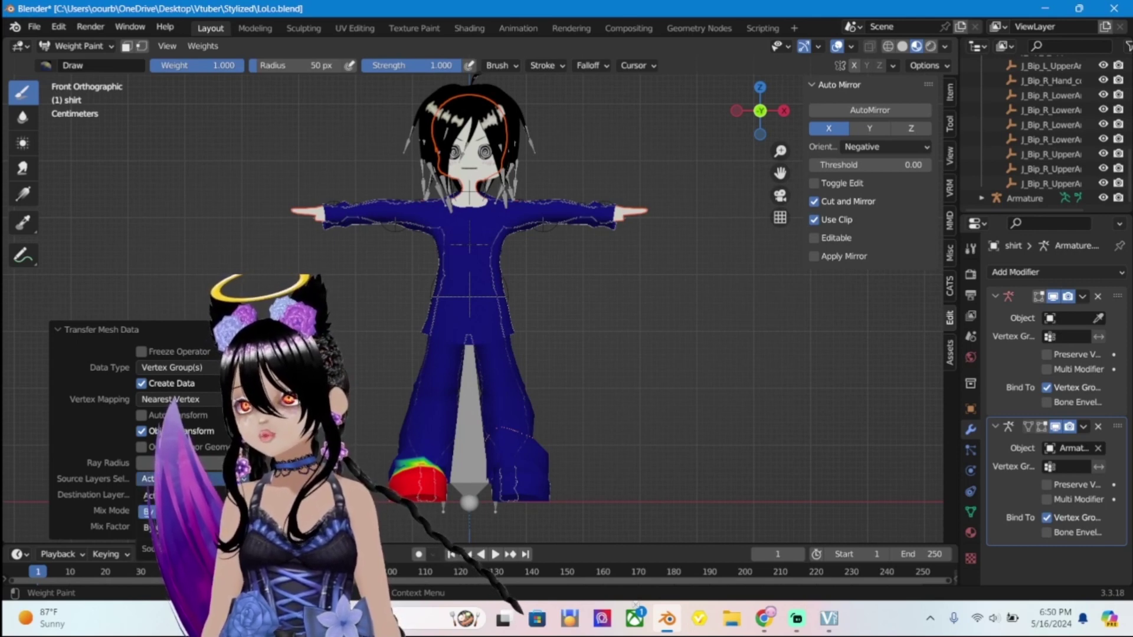
click(230, 527)
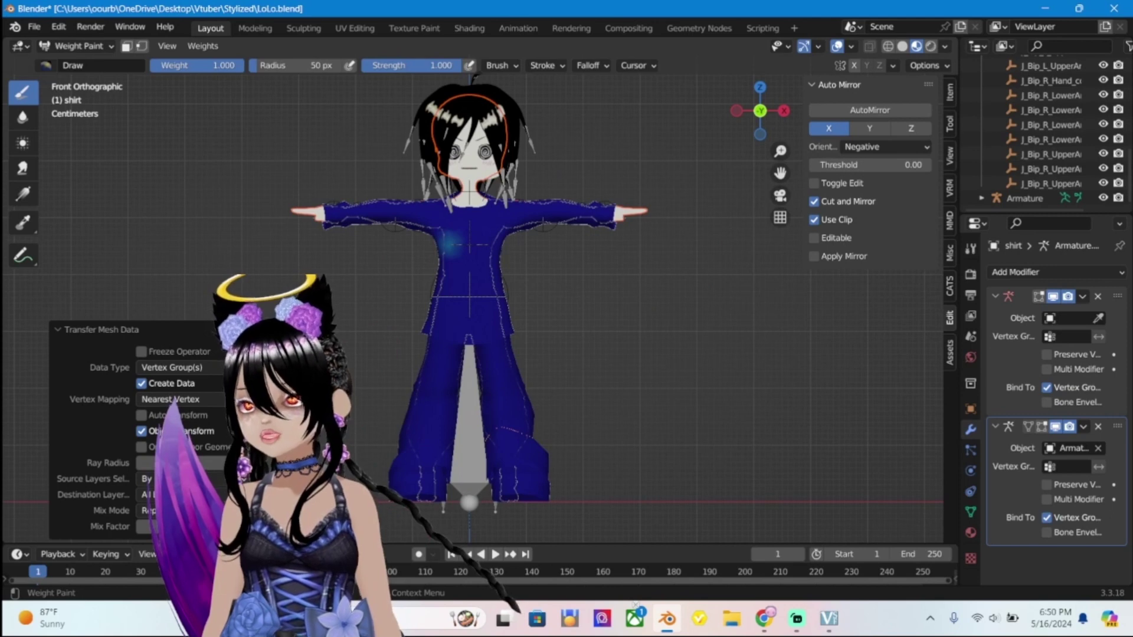
click(80, 46)
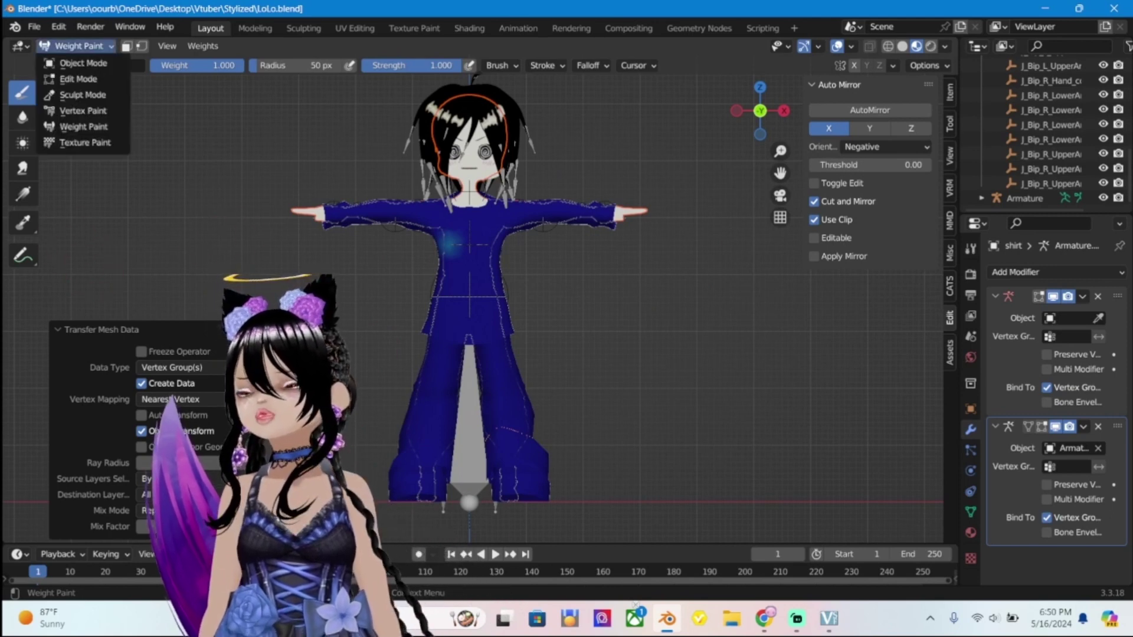
click(77, 63)
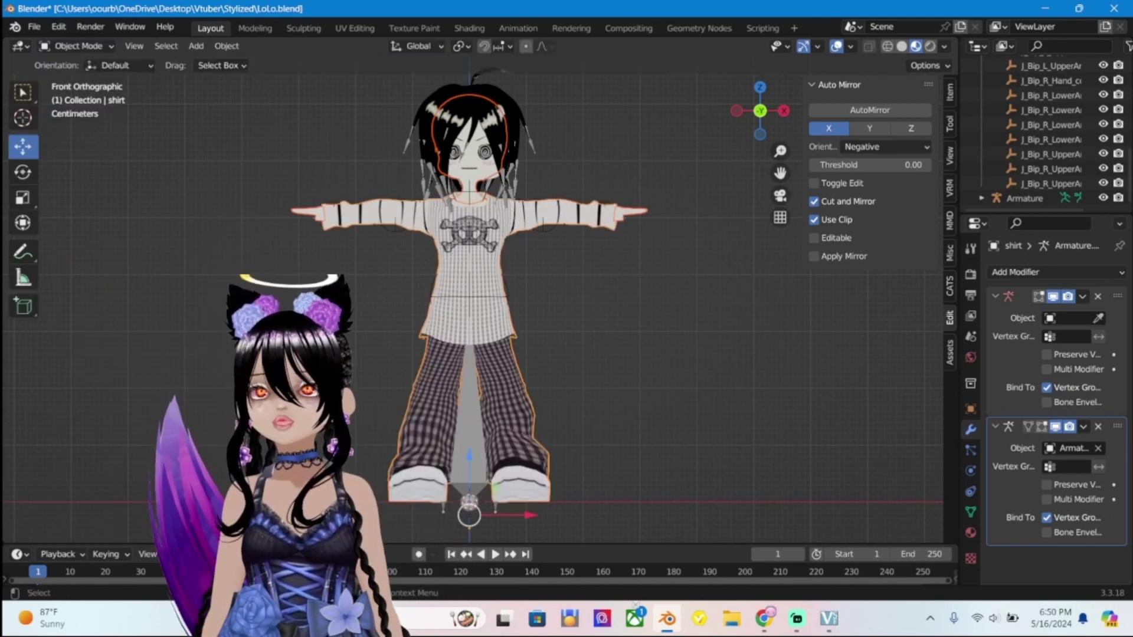
Test the clothing's rig by rotating the left upper arm bone in Pose Mode, cancel the rotation, and return to Object Mode.
click(1024, 198)
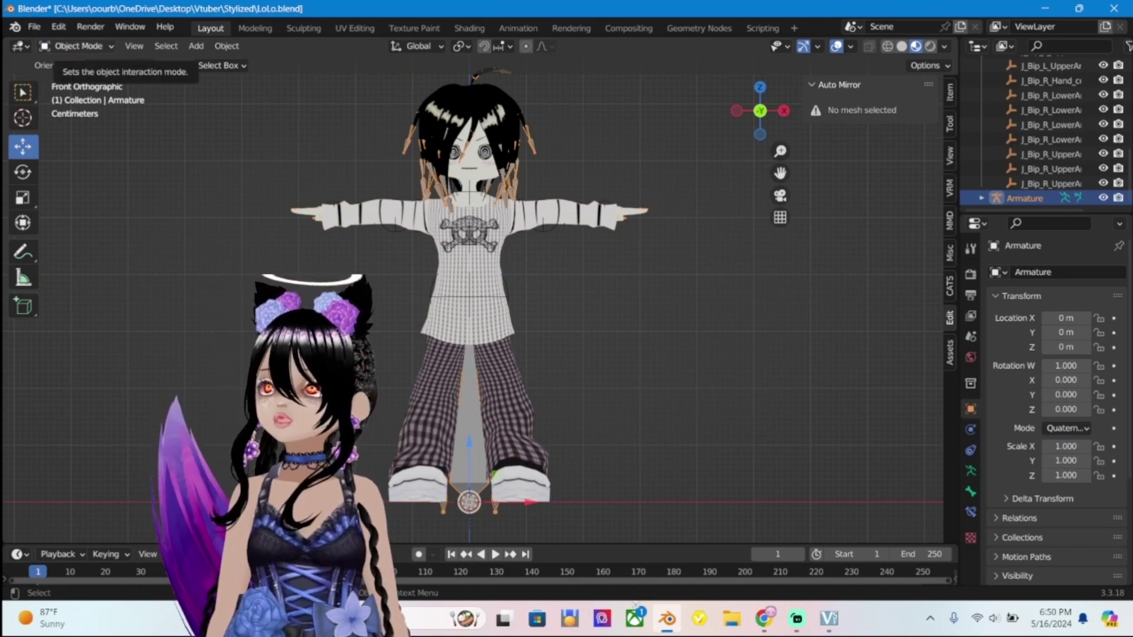
click(80, 46)
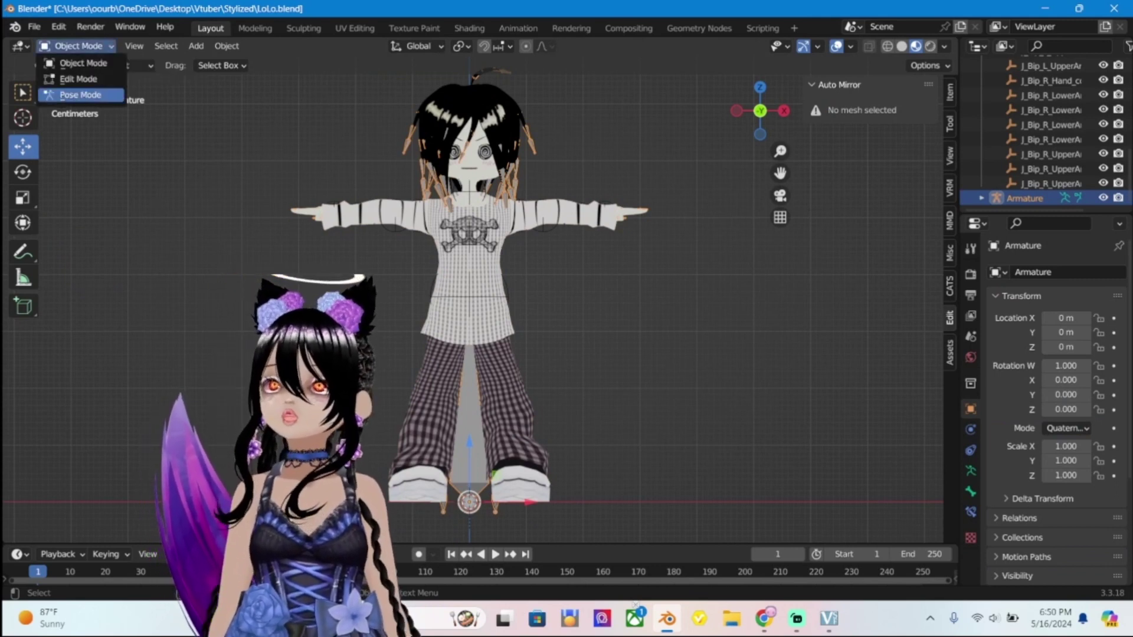
click(78, 46)
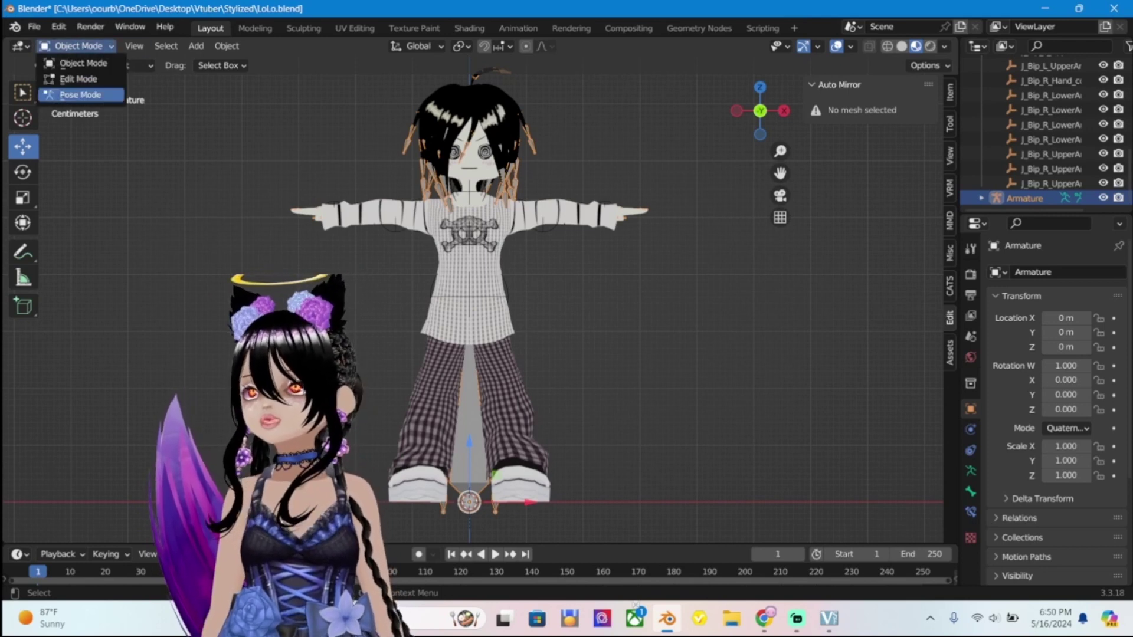
click(81, 95)
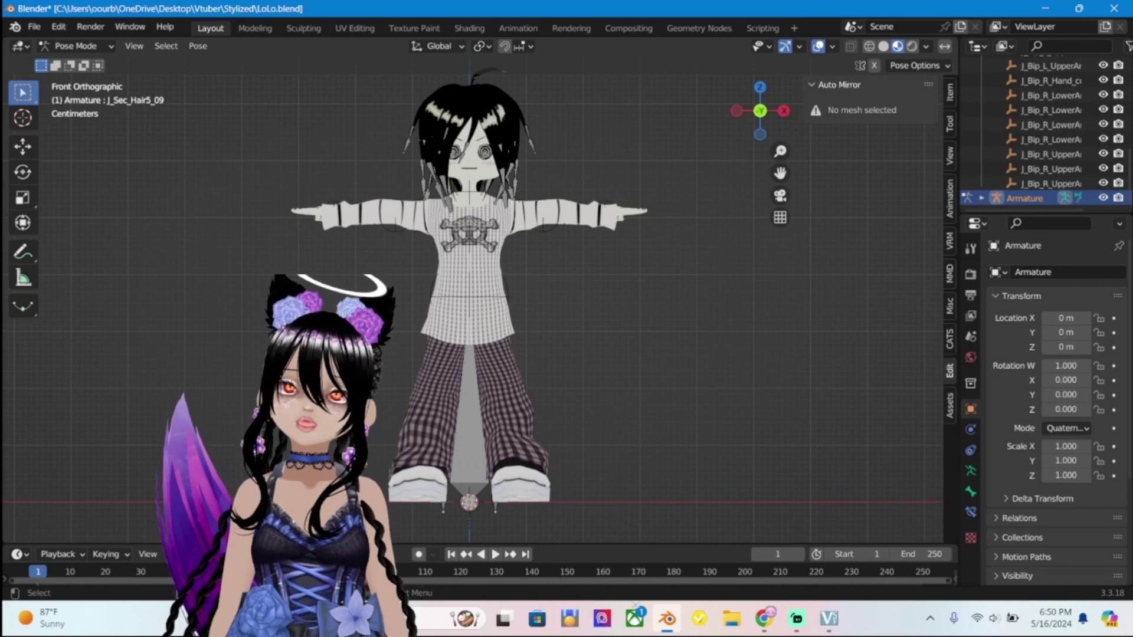
click(541, 213)
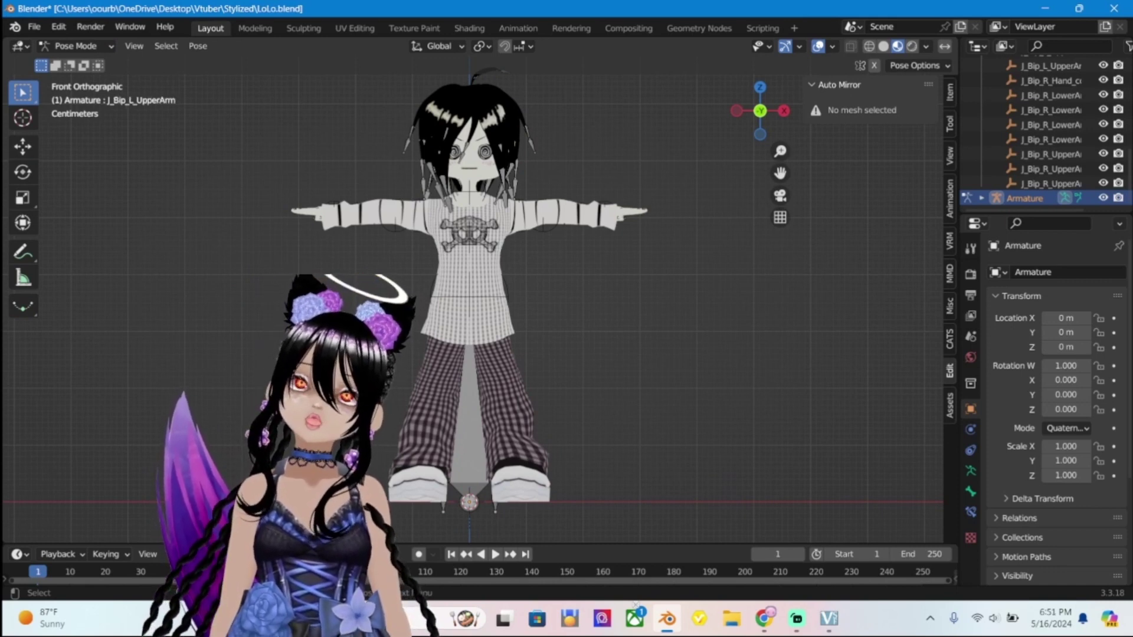
key(r)
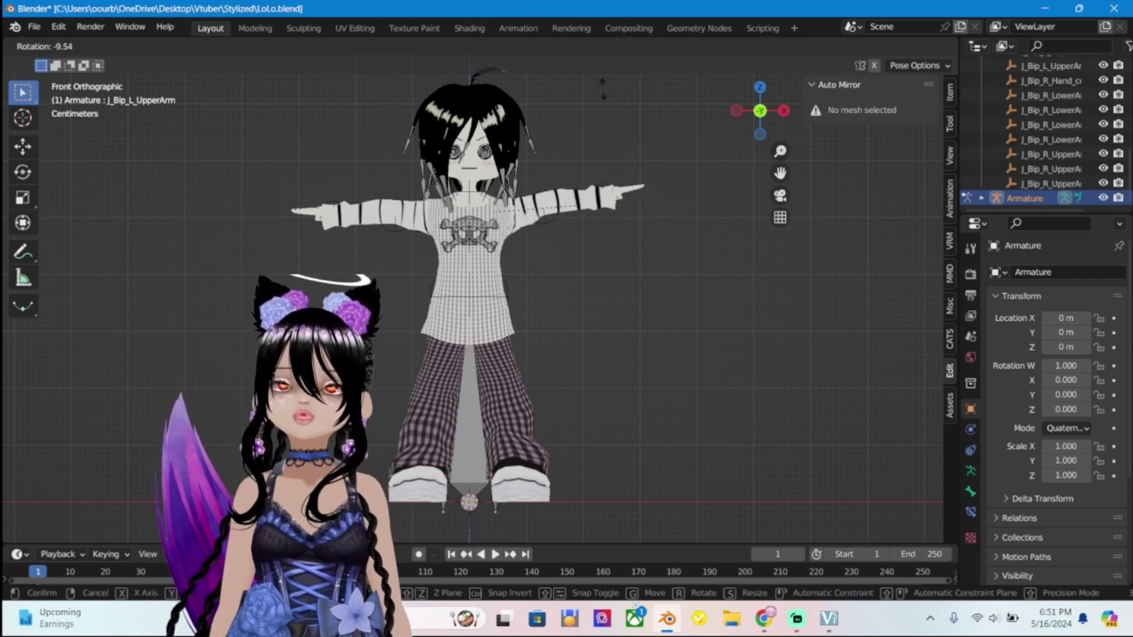
key(Escape)
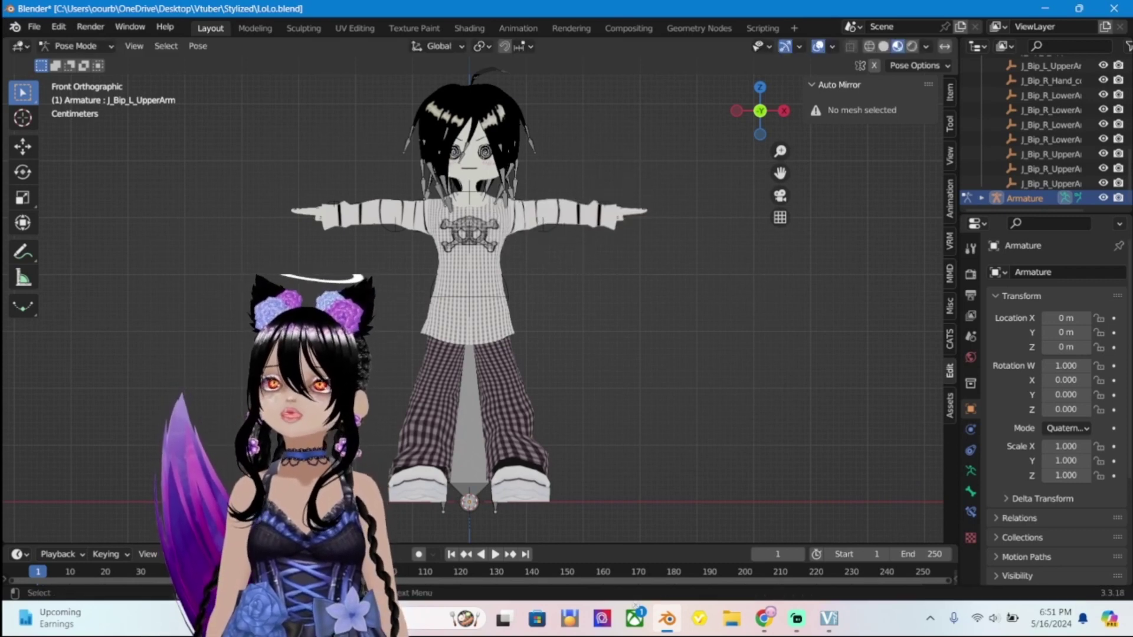
click(76, 45)
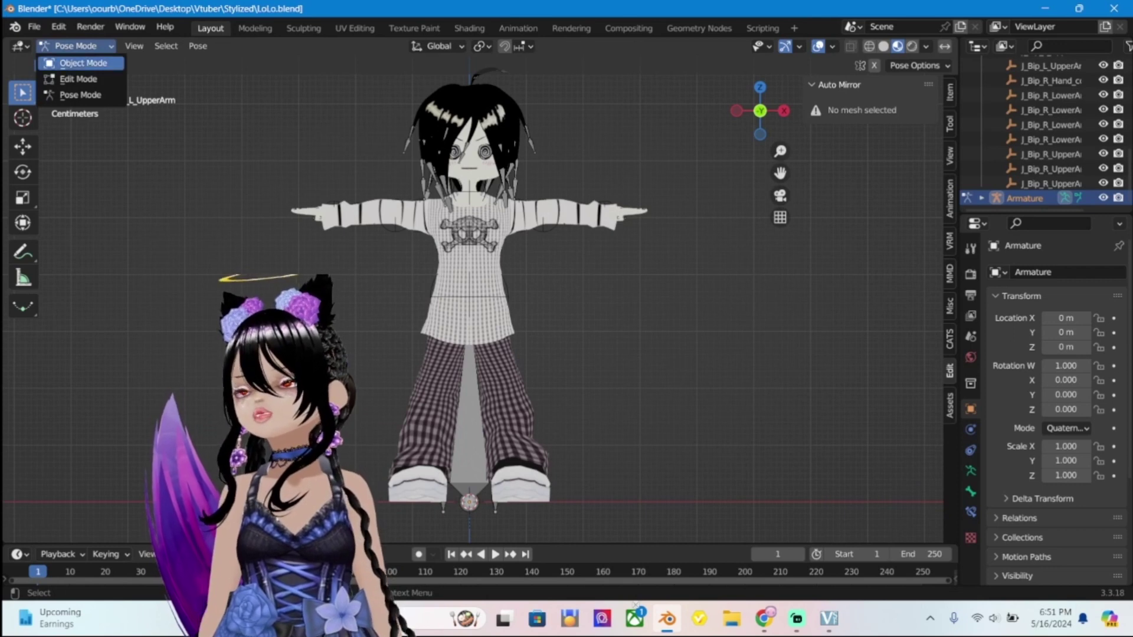
click(77, 63)
Select every object in the scene, including the character, its clothing and the armature.
scroll(472, 301, down, 2)
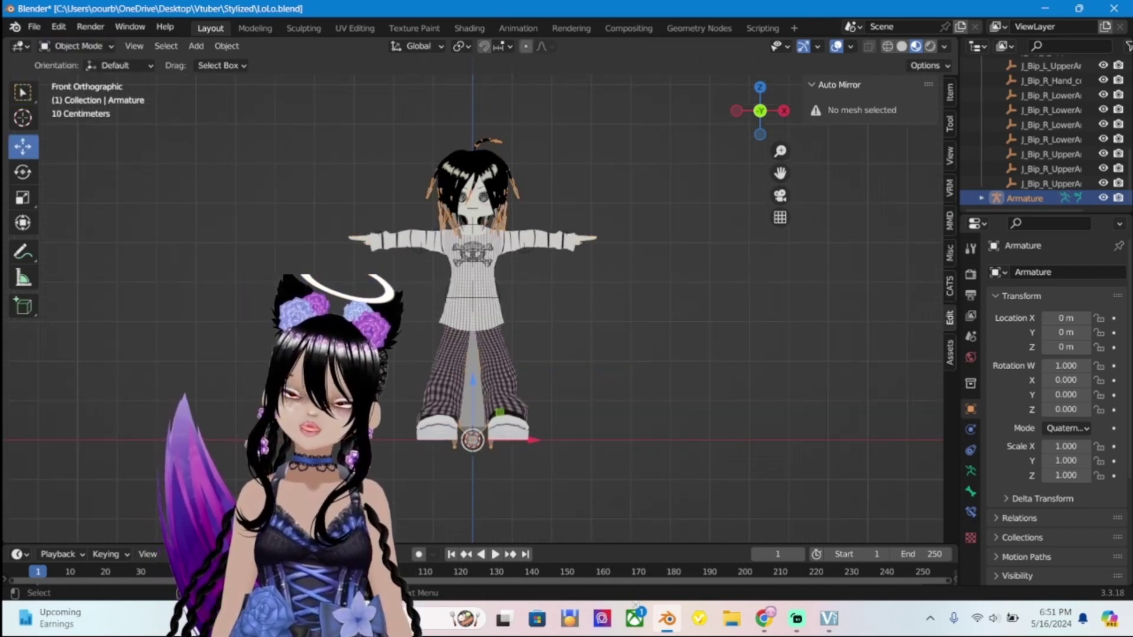
key(a)
scroll(472, 301, up, 2)
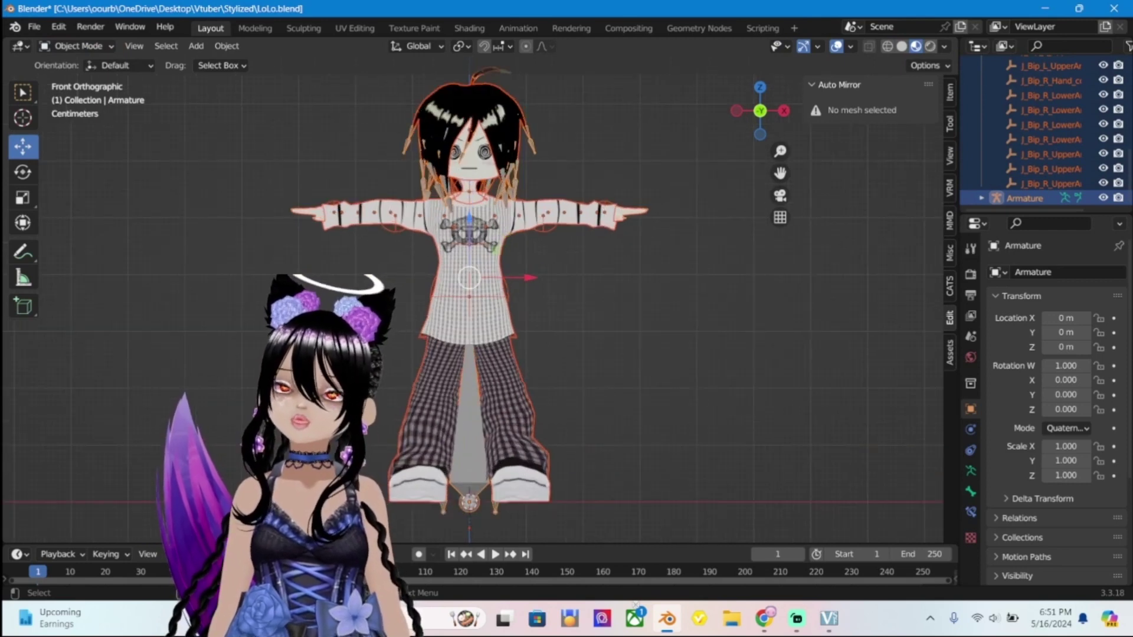
scroll(472, 301, down, 1)
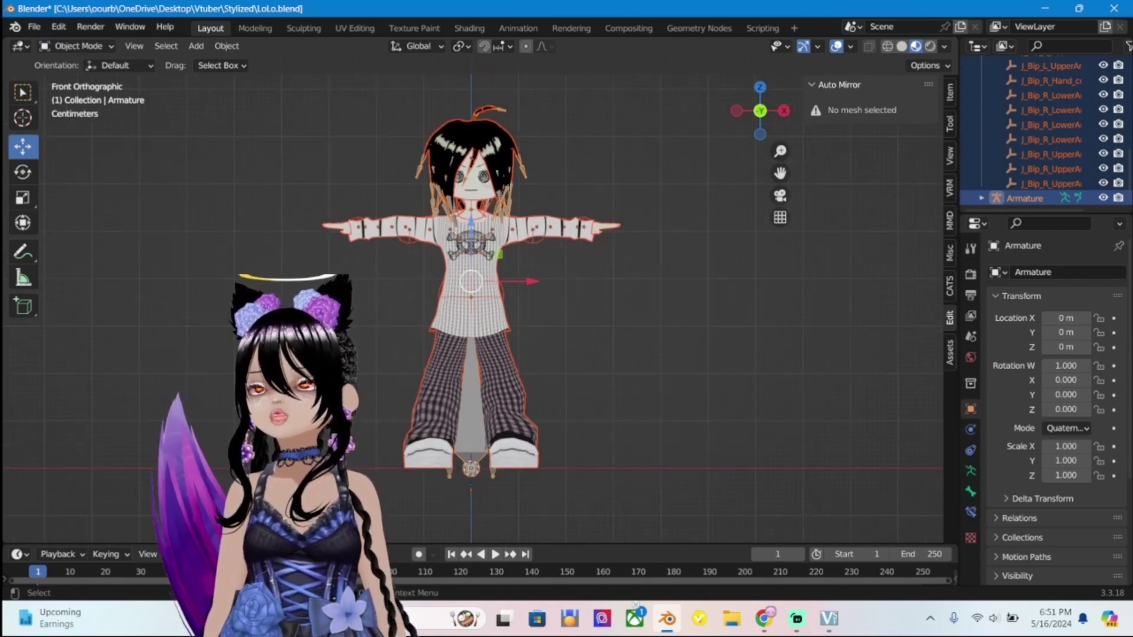
click(34, 26)
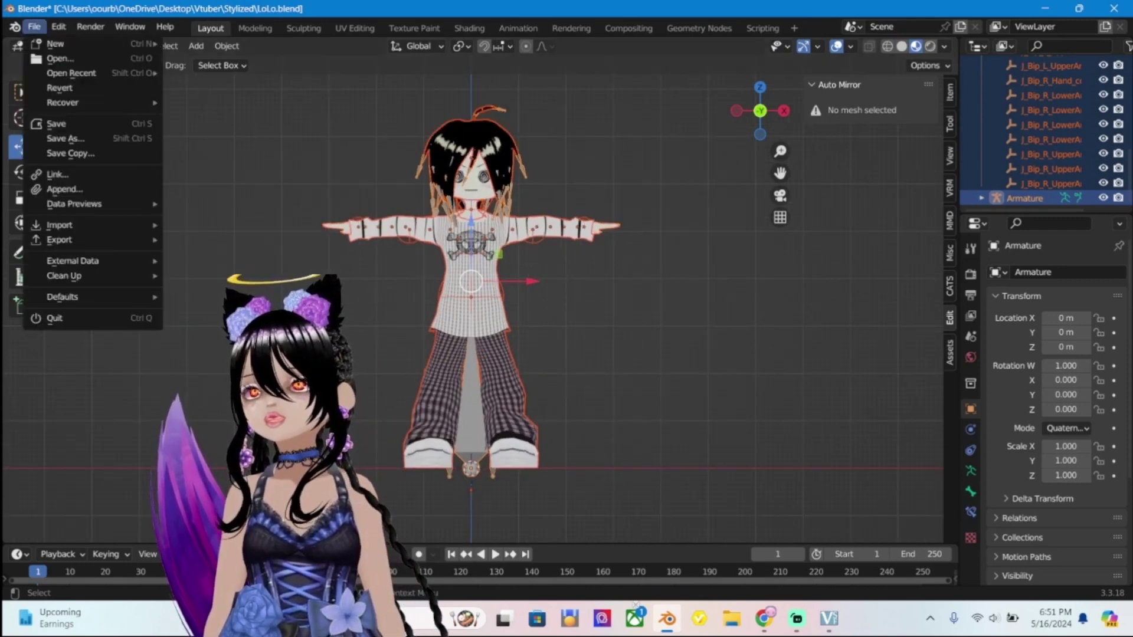
mouse_move(59, 240)
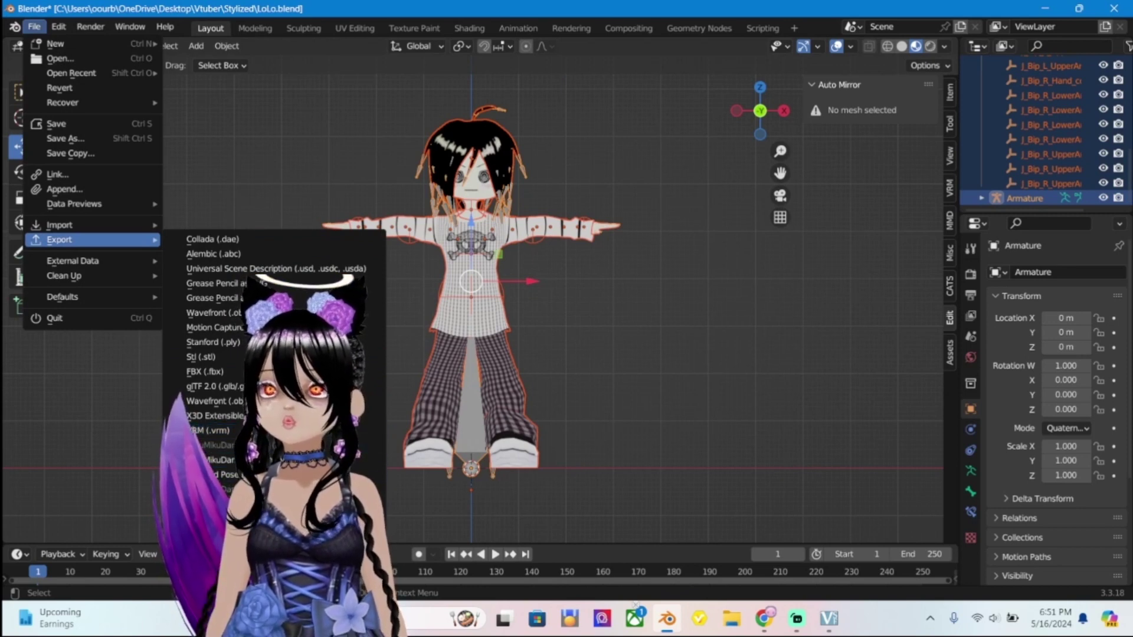
key(Escape)
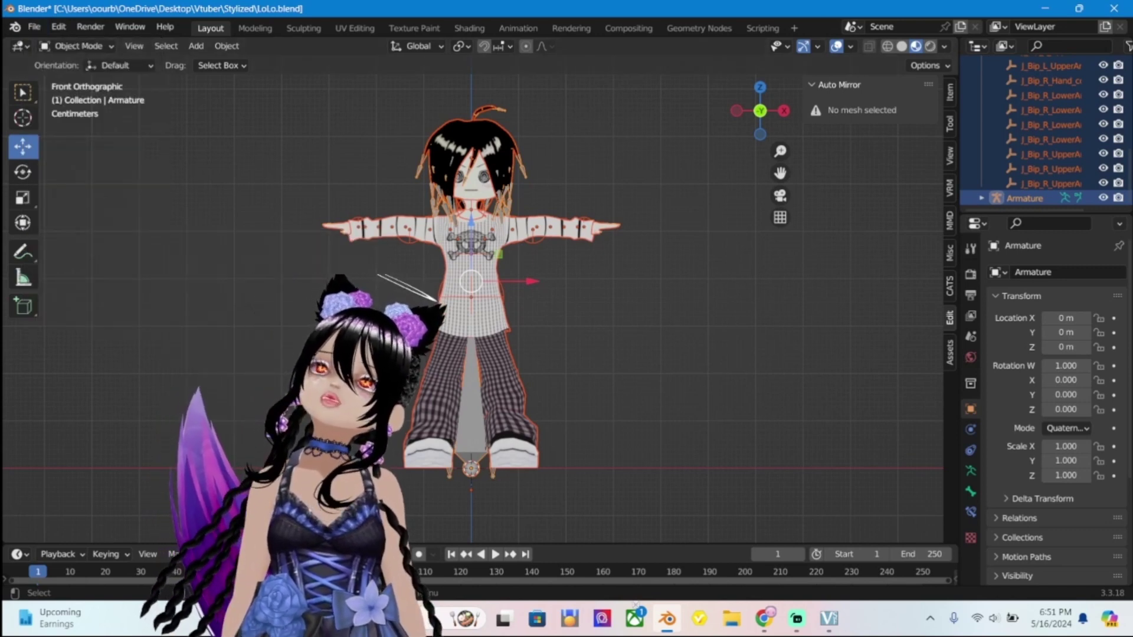
Export only the selected objects as a VRM file into the Stylized folder, and deselect everything.
click(34, 26)
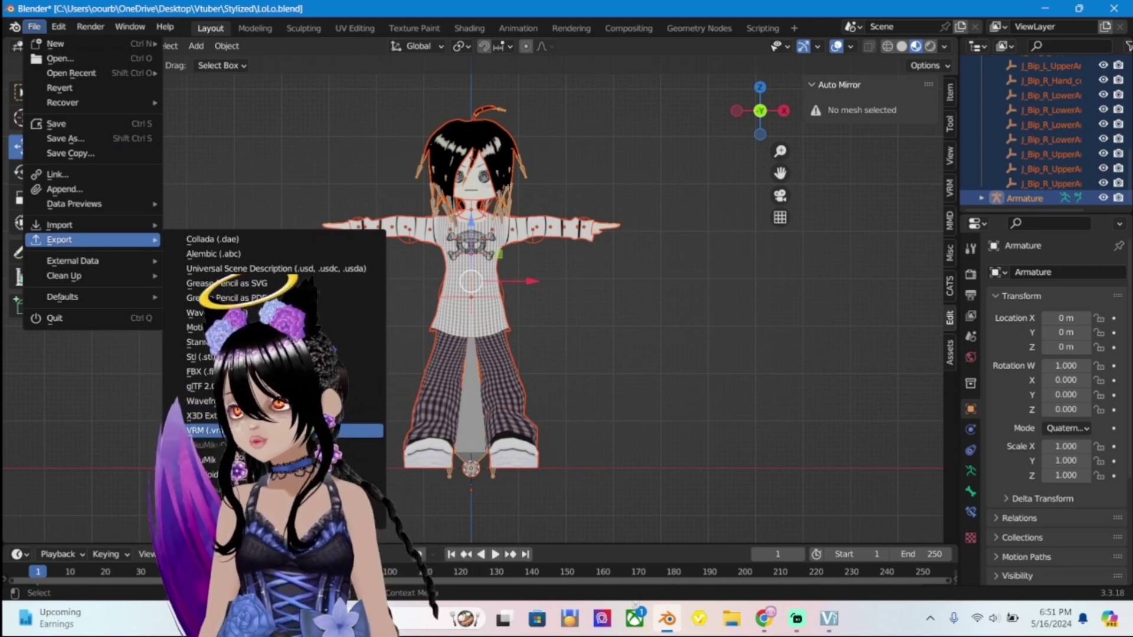
click(208, 430)
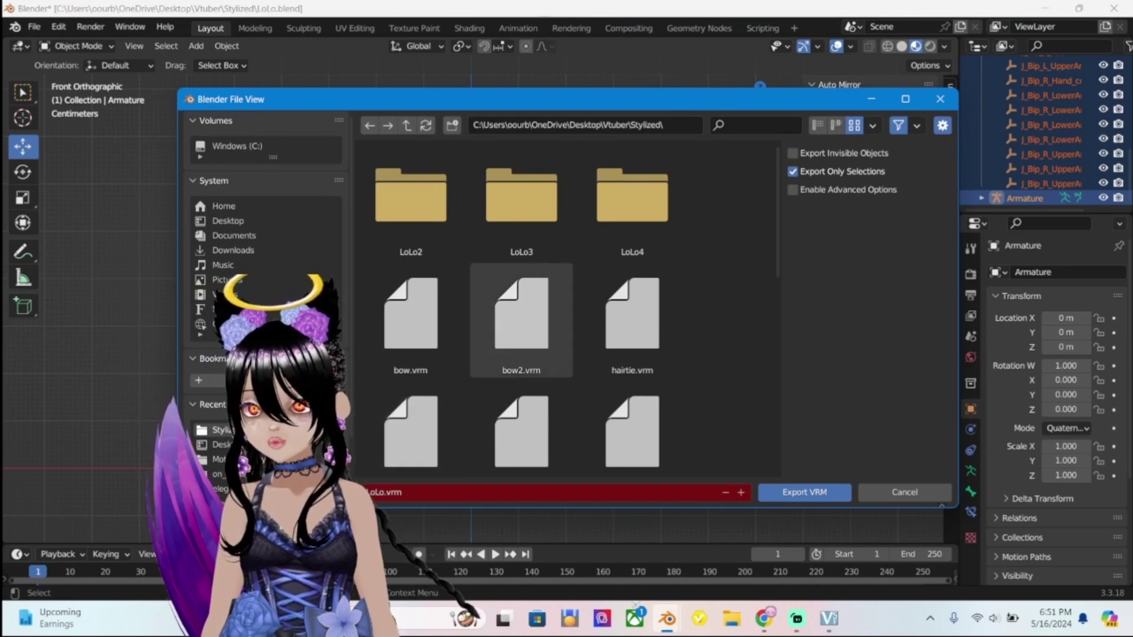
scroll(521, 342, down, 2)
scroll(521, 342, down, 5)
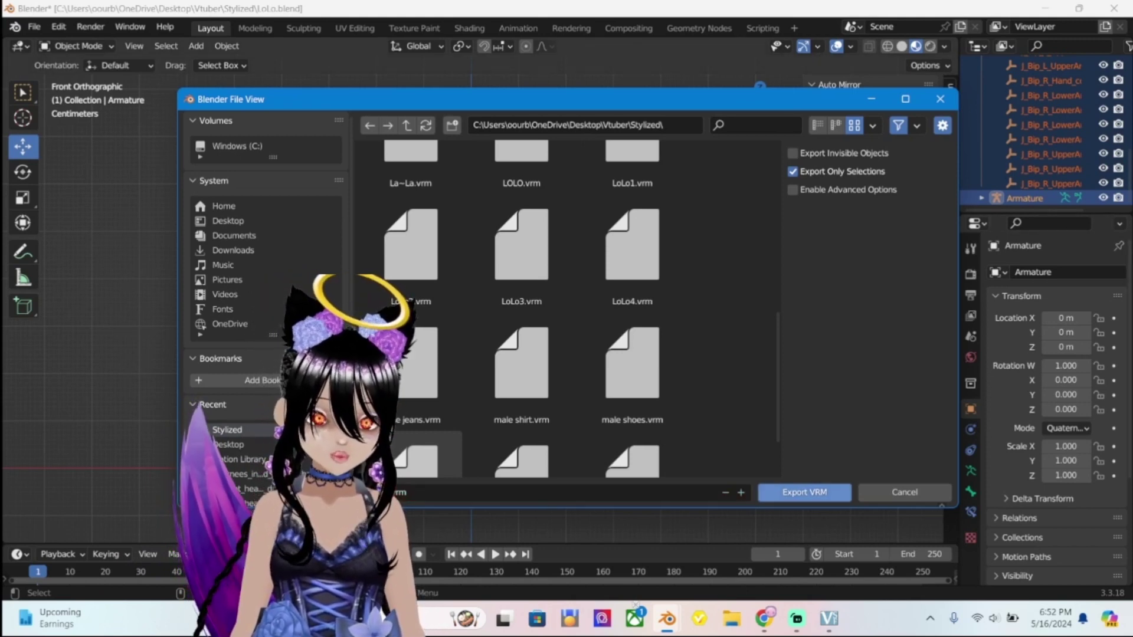
click(804, 492)
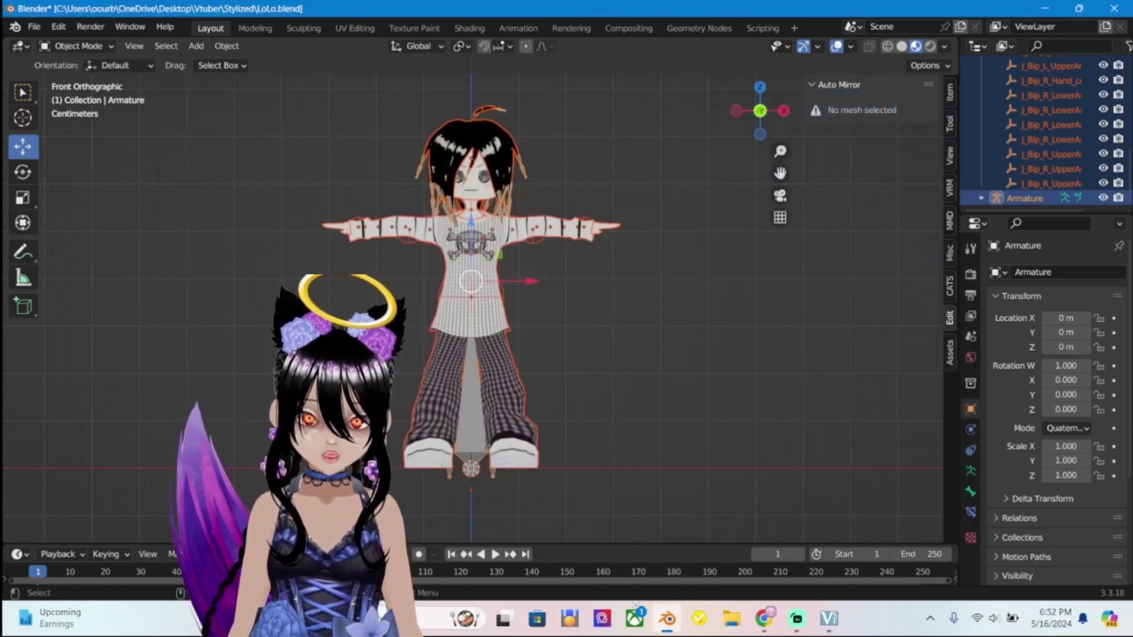
key(alt+a)
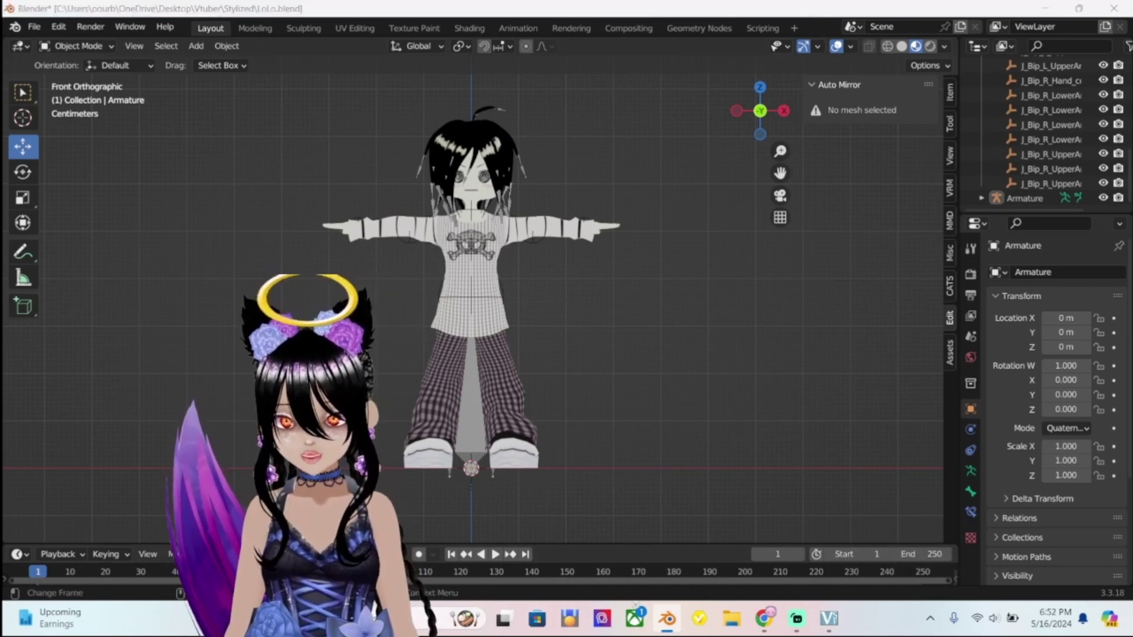
Launch the DSSc file converter and maximize its window.
key(super)
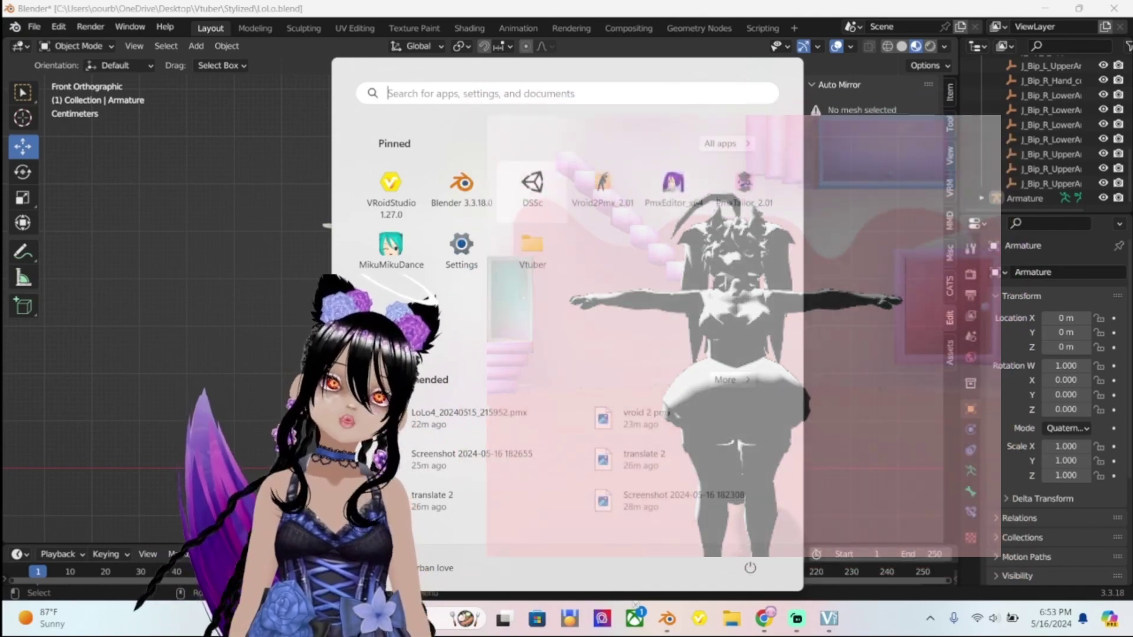
click(532, 188)
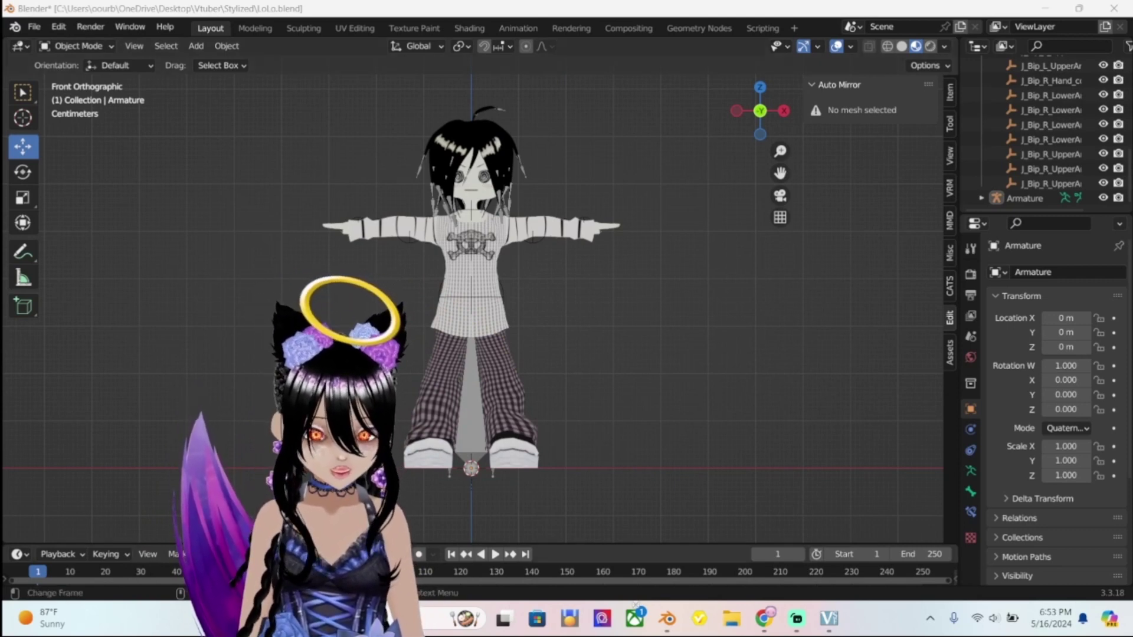
mouse_move(829, 619)
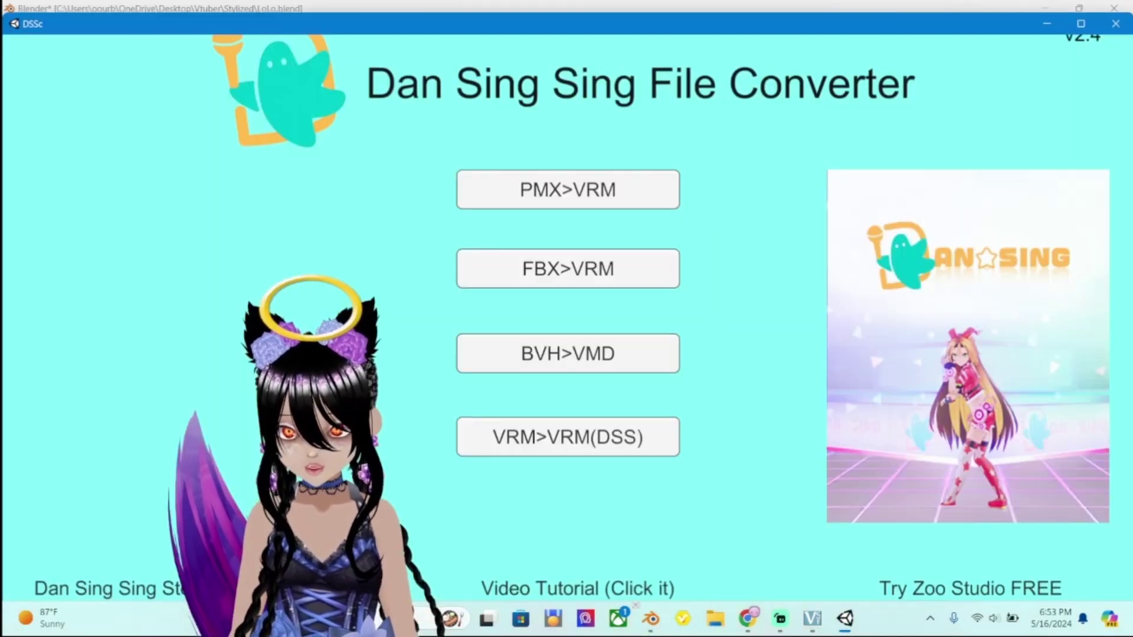
click(1081, 24)
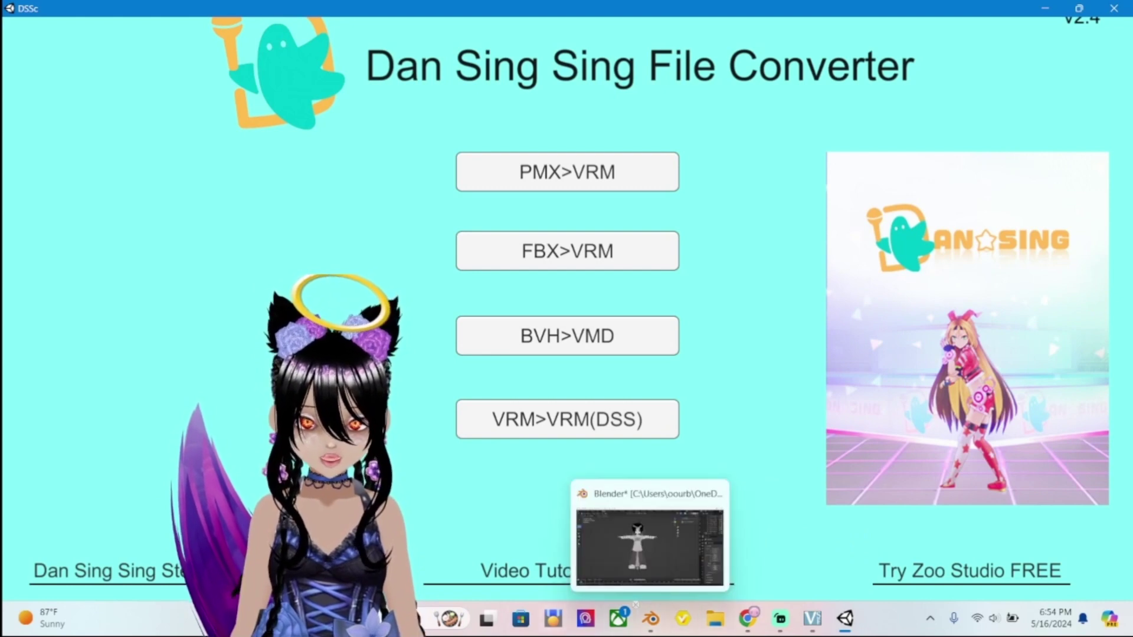
Launch Vroid2Pmx, move its window aside, and load LoLo5.vrm from the Stylized folder as the model to convert.
key(super)
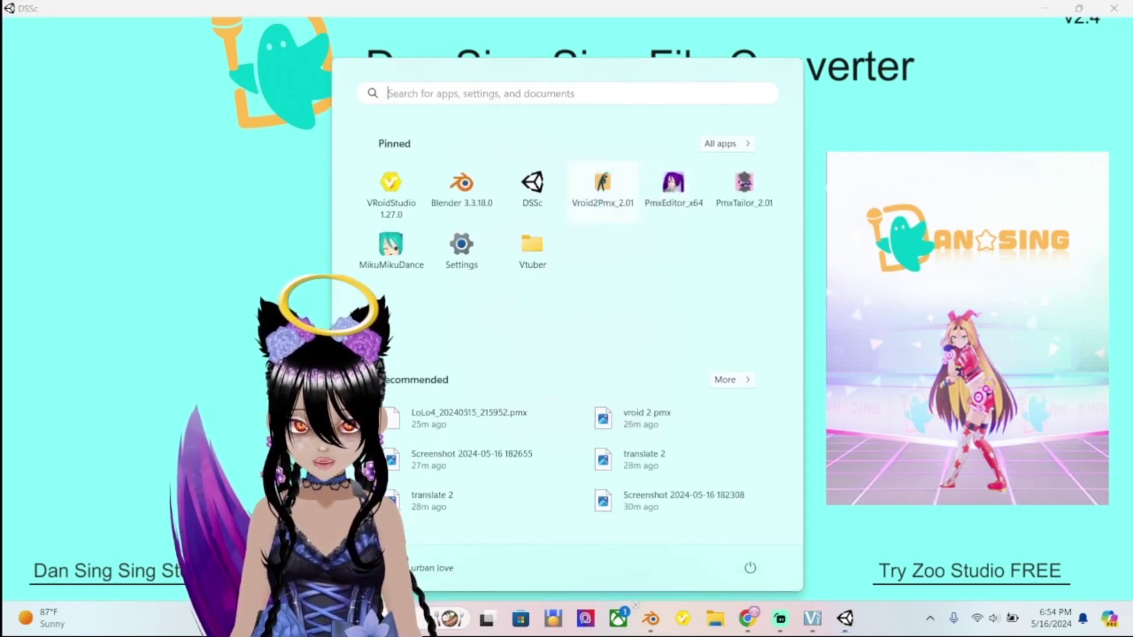
key(Escape)
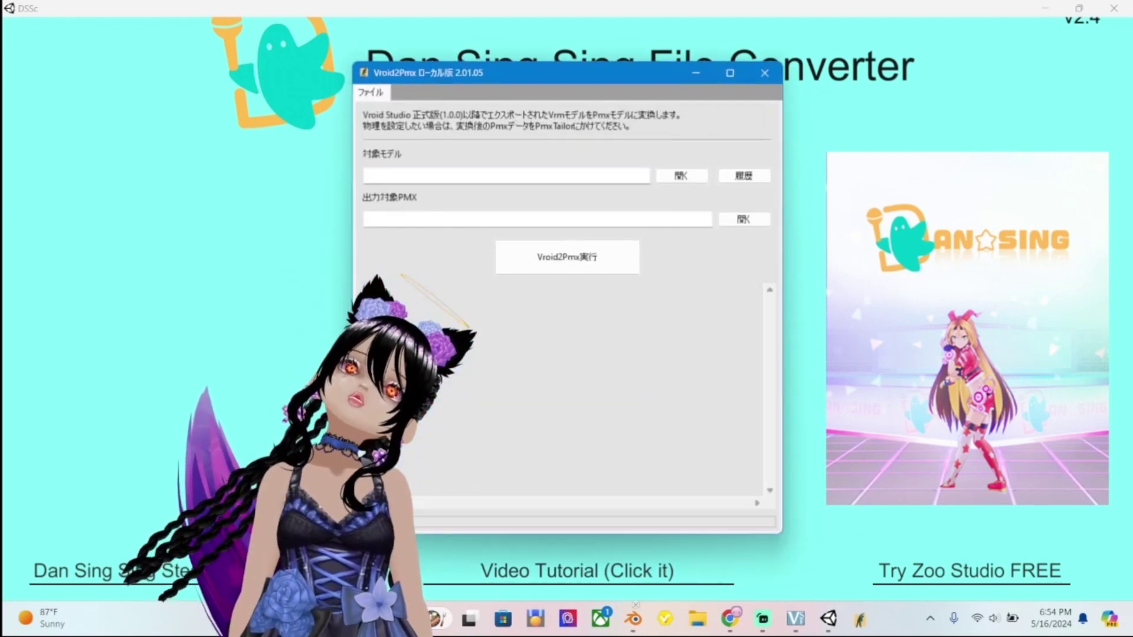
drag(566, 73, 910, 55)
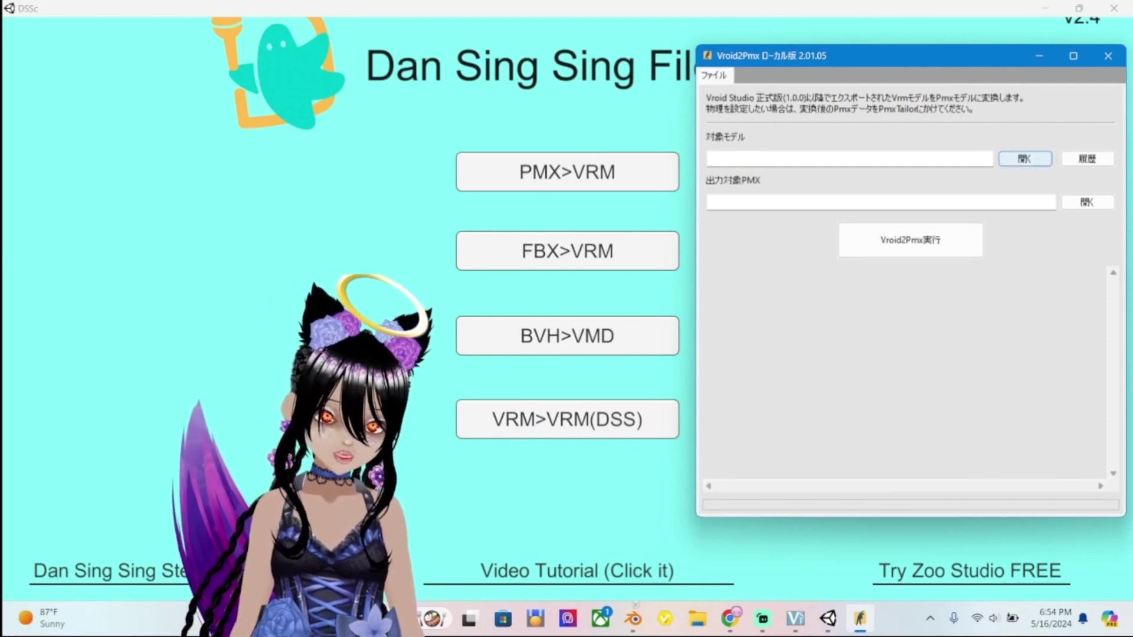
click(1025, 159)
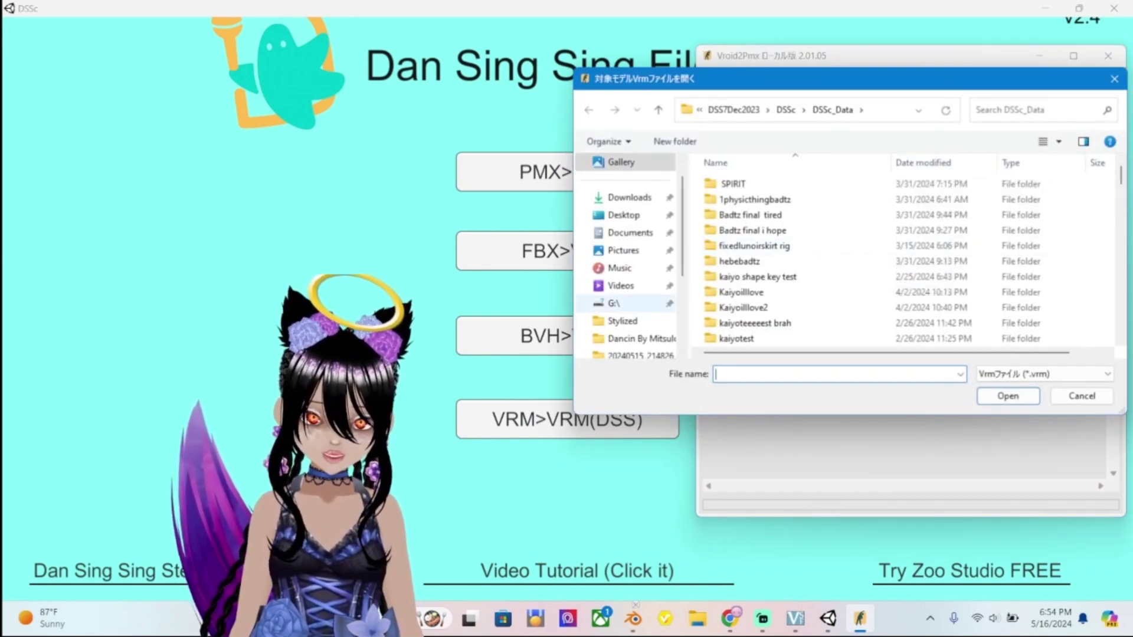
click(623, 321)
scroll(814, 245, down, 3)
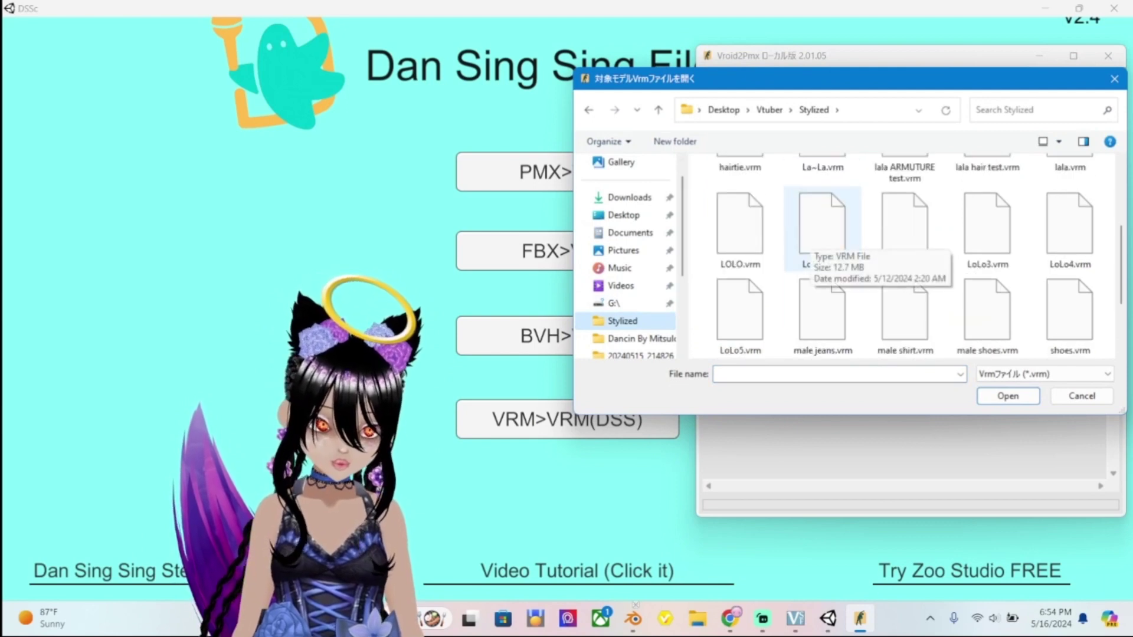
click(740, 313)
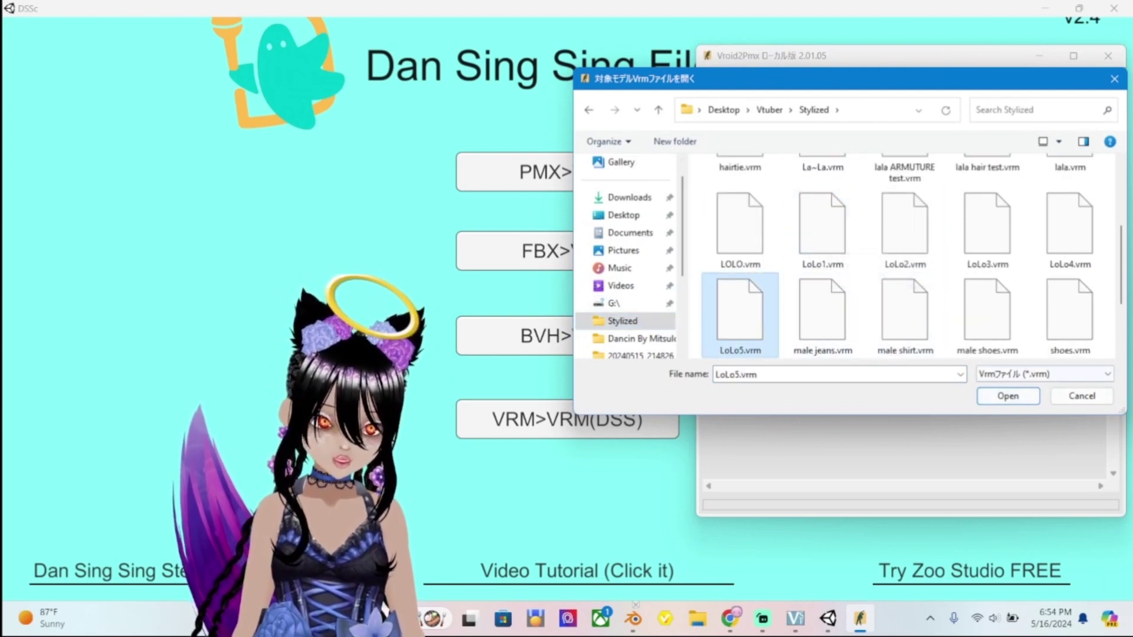
click(1008, 396)
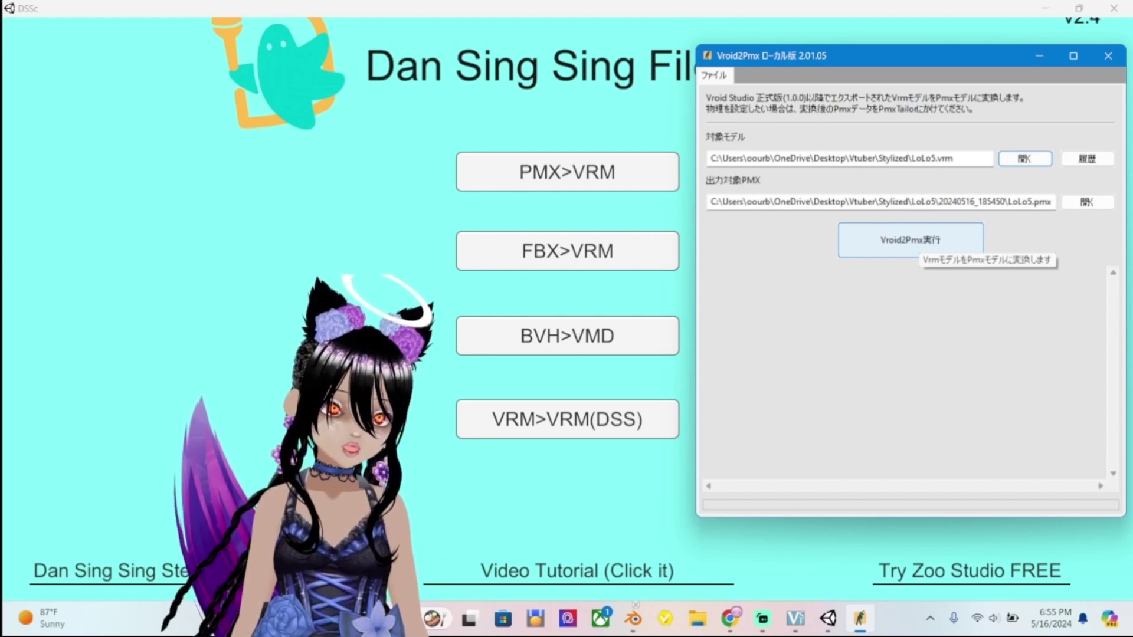
Run the Vroid2Pmx conversion of LoLo5.vrm to PMX and check the output file line in the log.
click(918, 245)
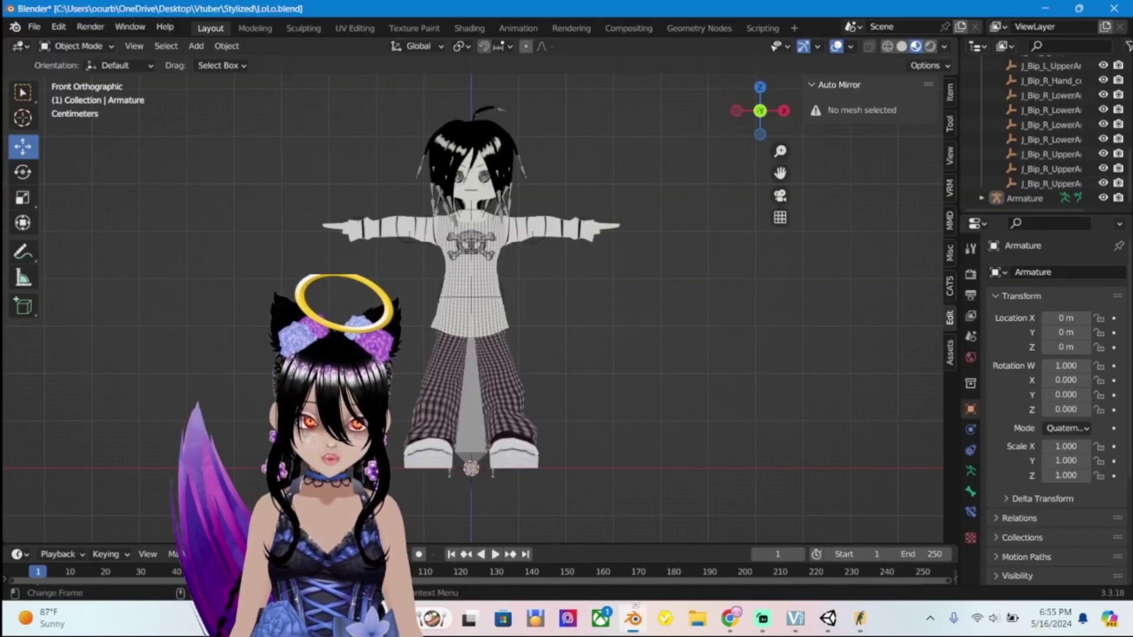
scroll(480, 304, up, 1)
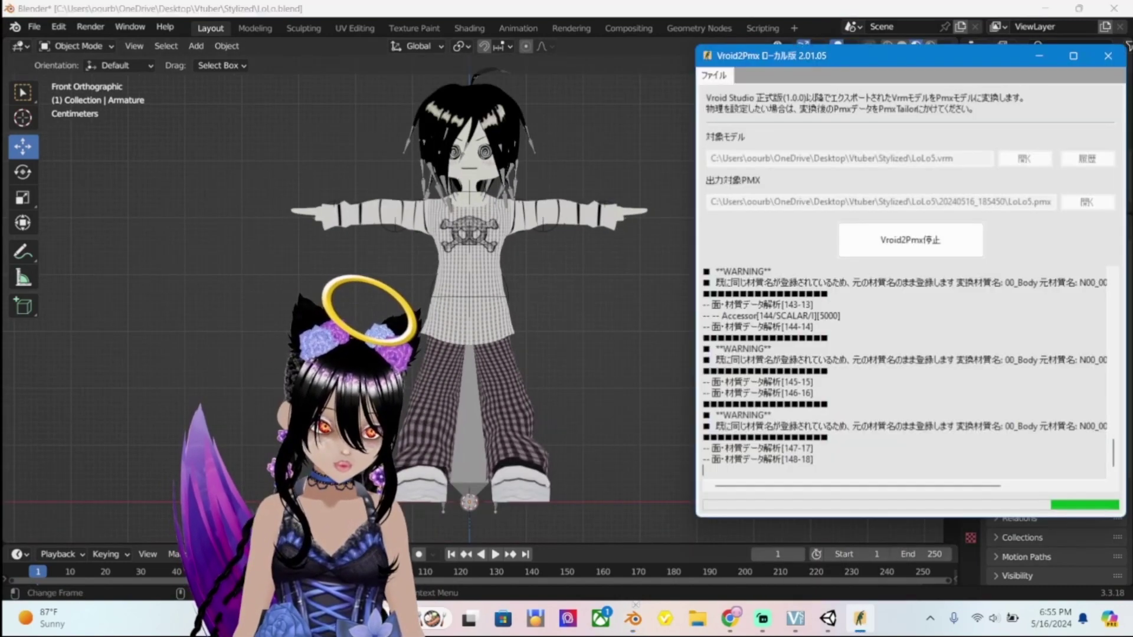
click(860, 618)
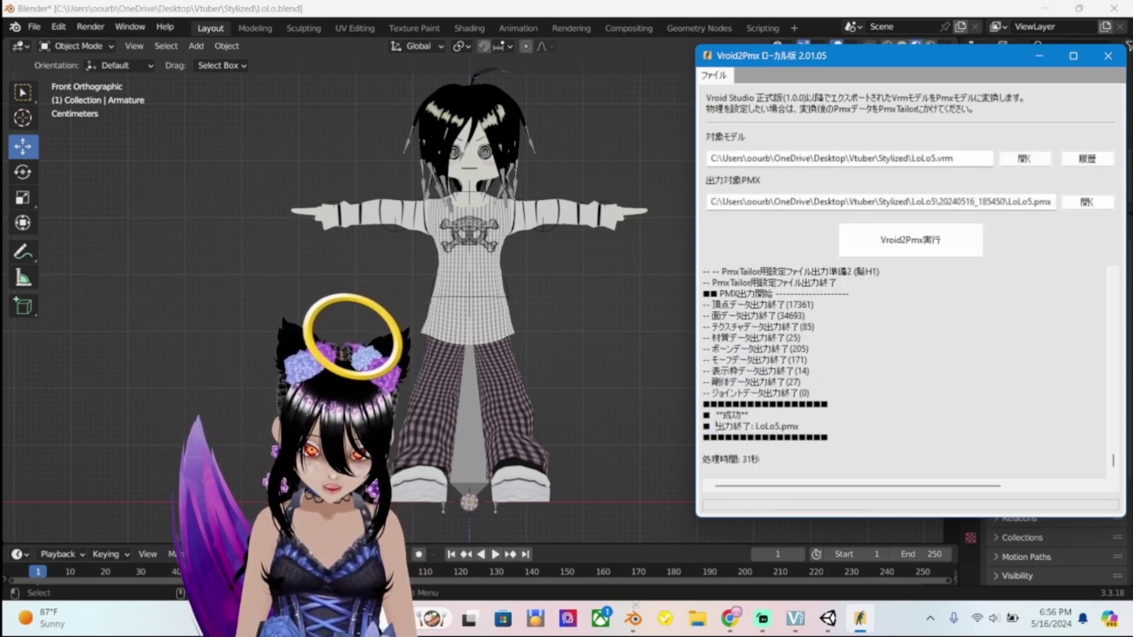
drag(715, 426, 799, 426)
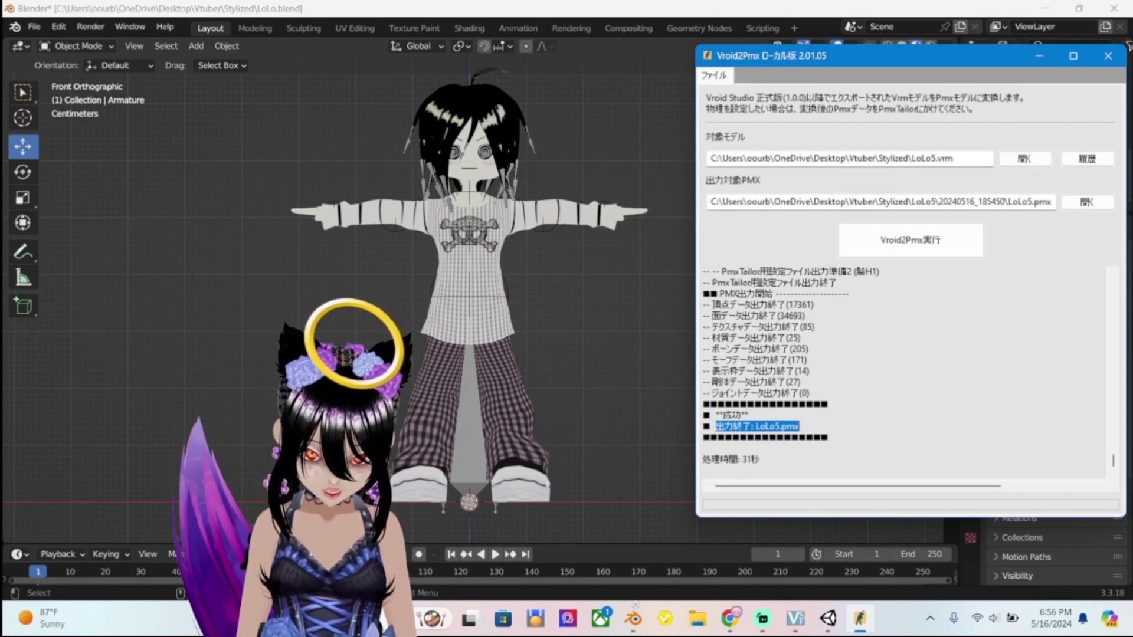
click(799, 426)
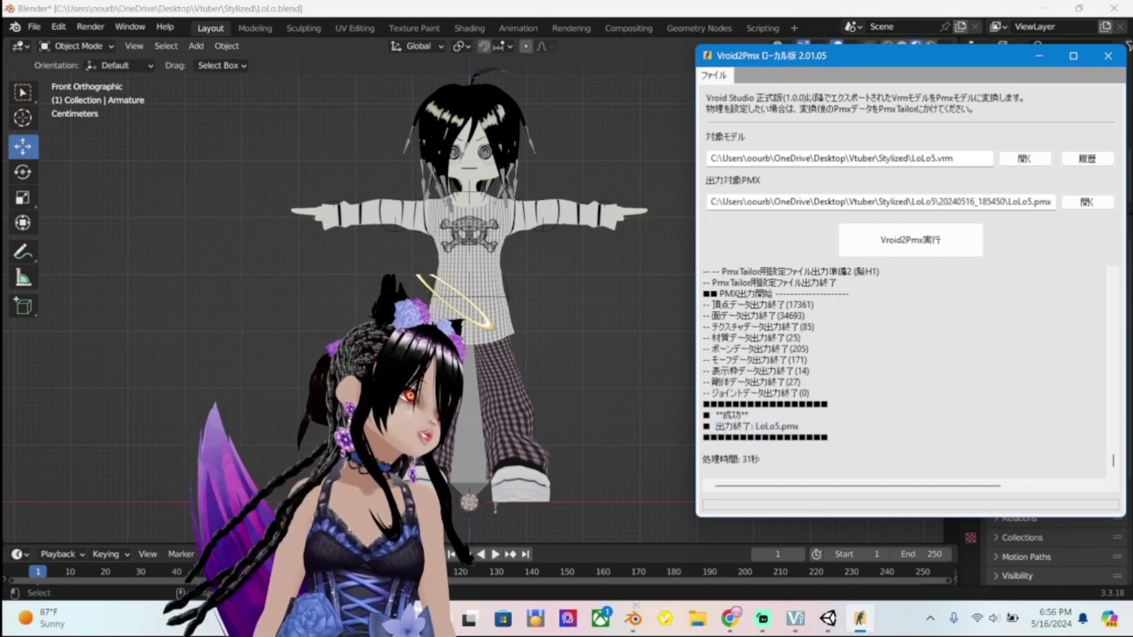
Launch MikuMikuDance and load LoLo5.pmx from the 20240516_185450 subfolder of LoLo5 in the Stylized folder.
mouse_move(795, 617)
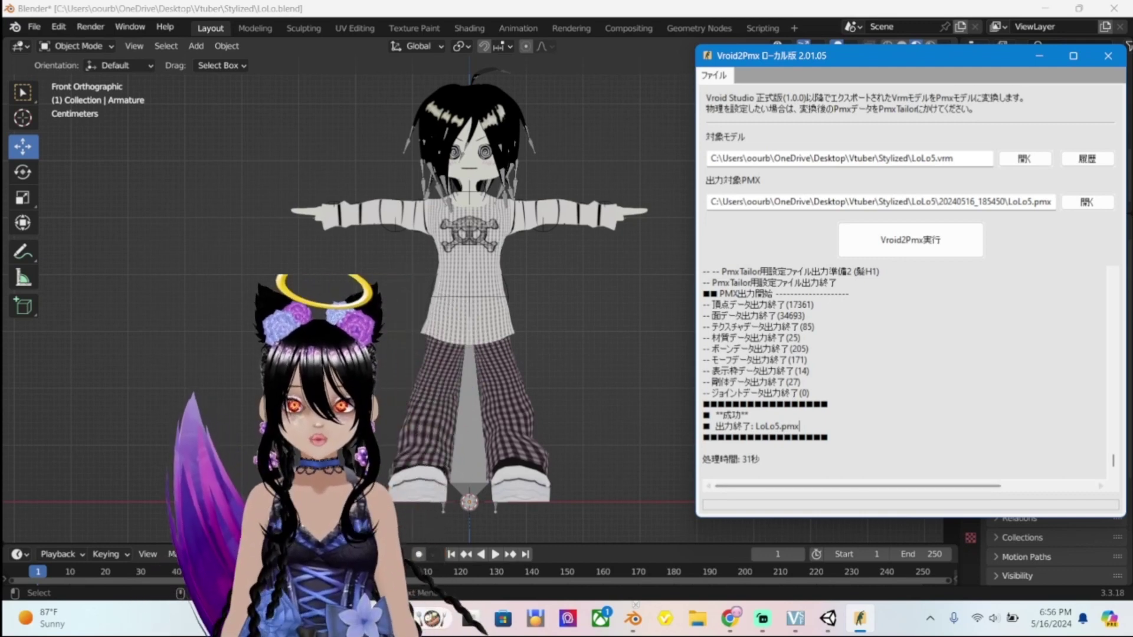
key(super)
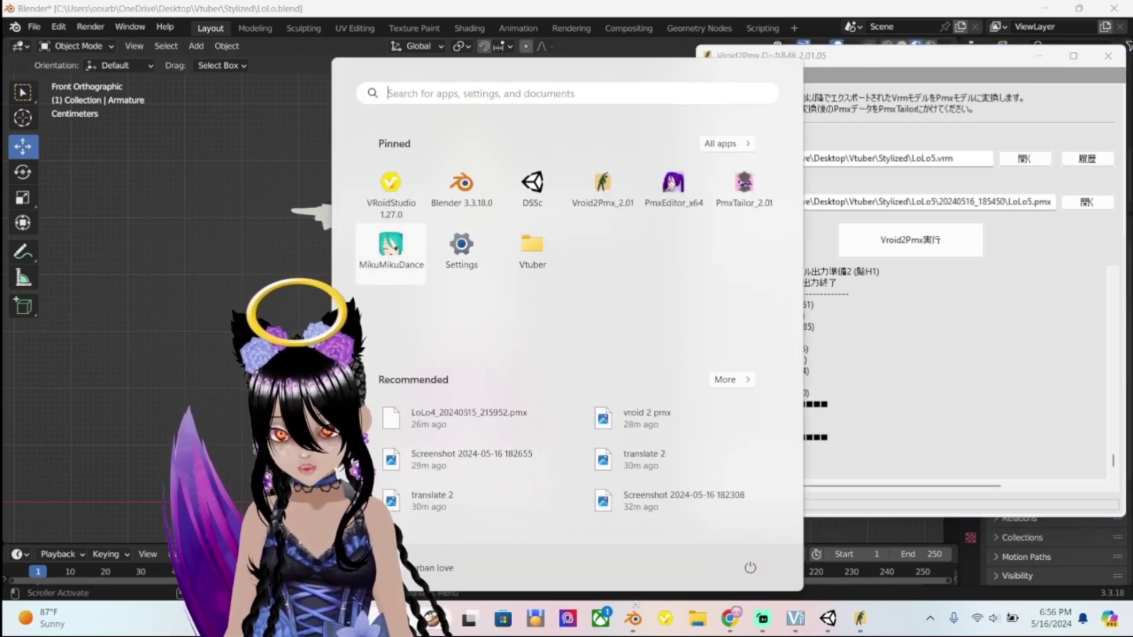
key(Escape)
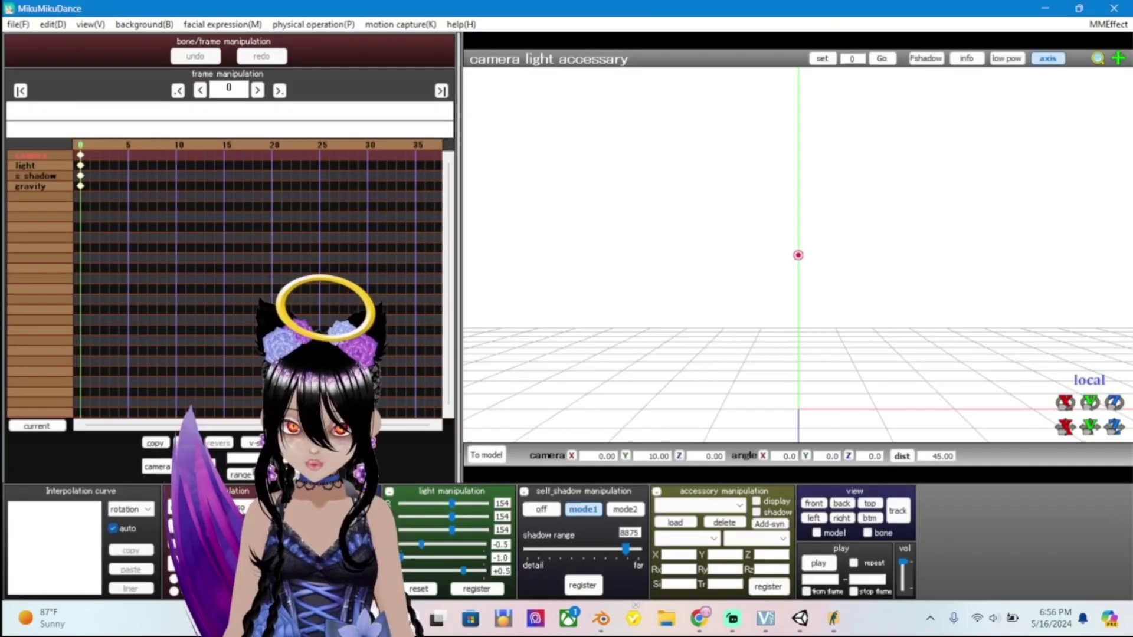
click(189, 525)
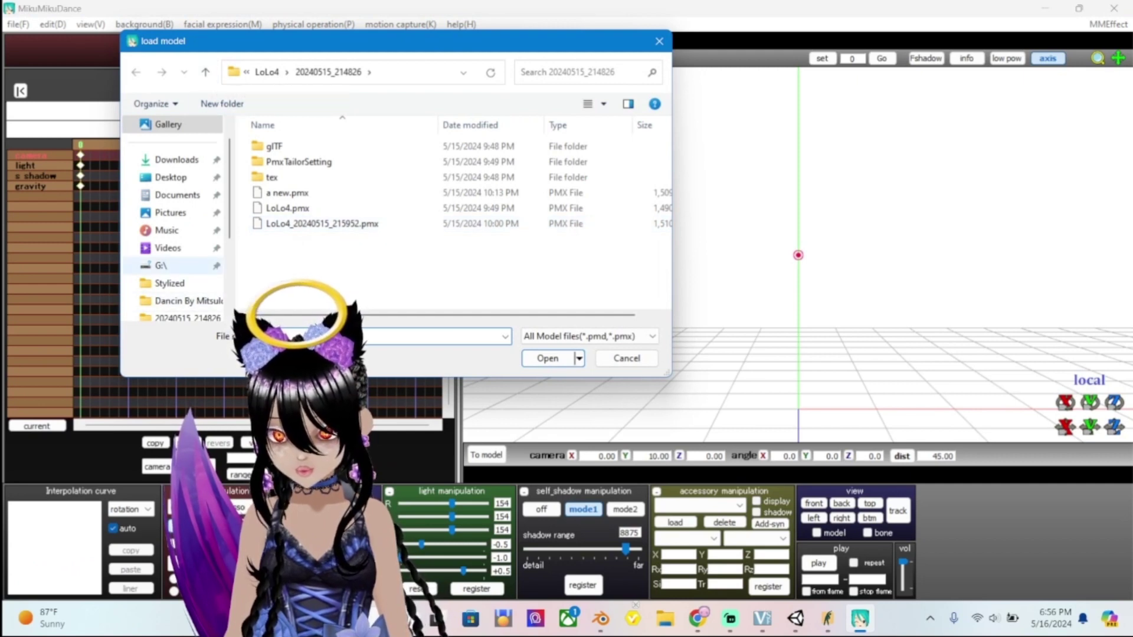
scroll(177, 236, down, 1)
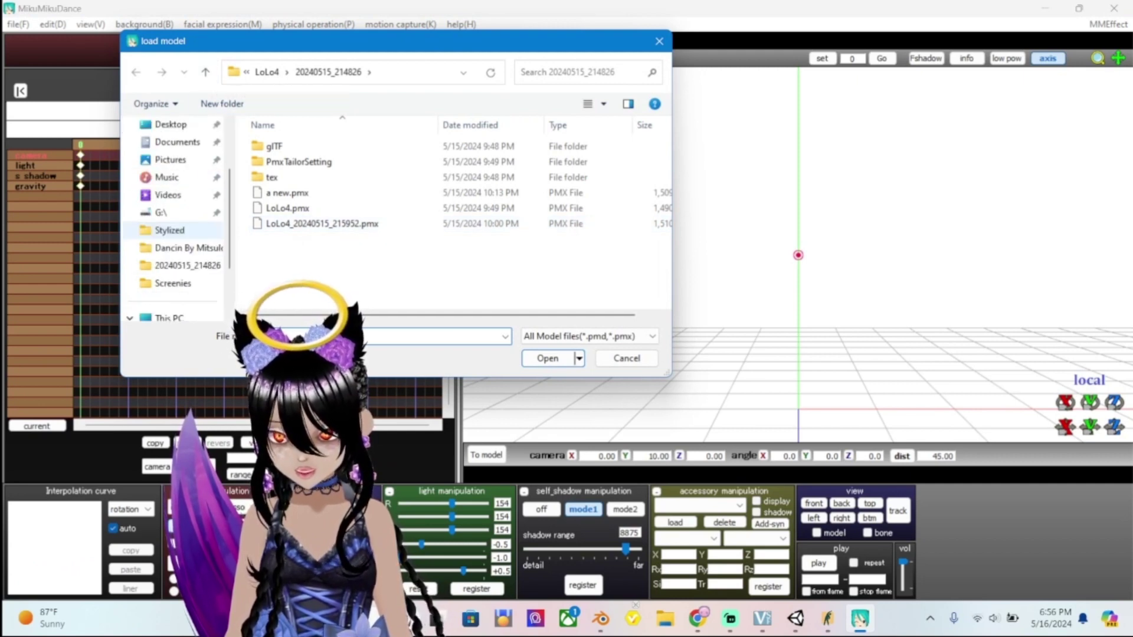
click(170, 230)
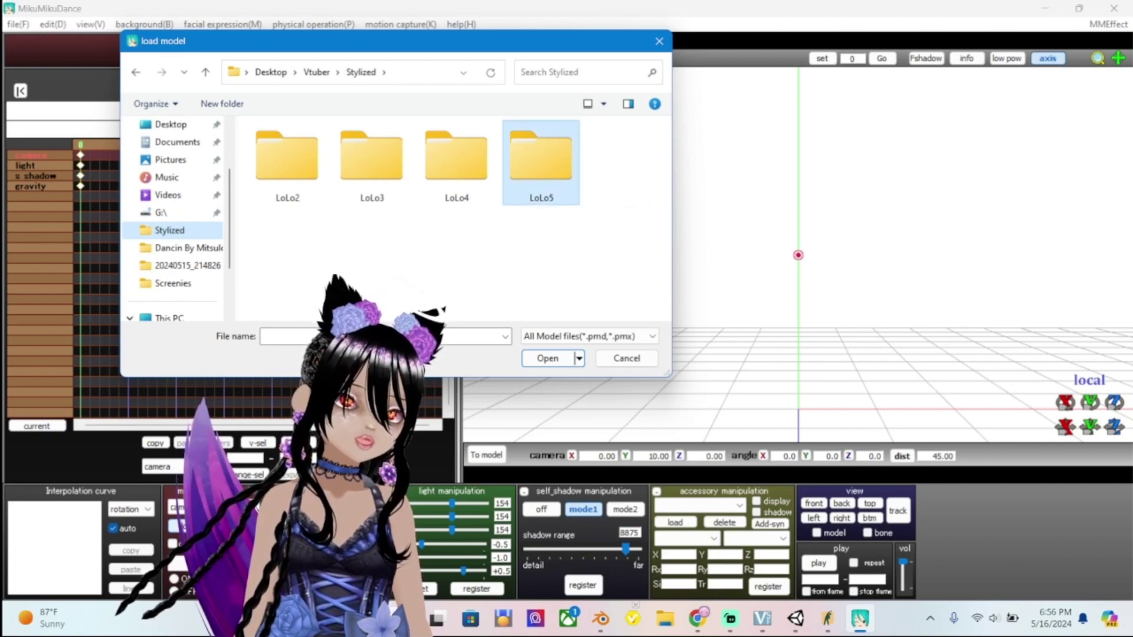
double_click(541, 156)
double_click(283, 145)
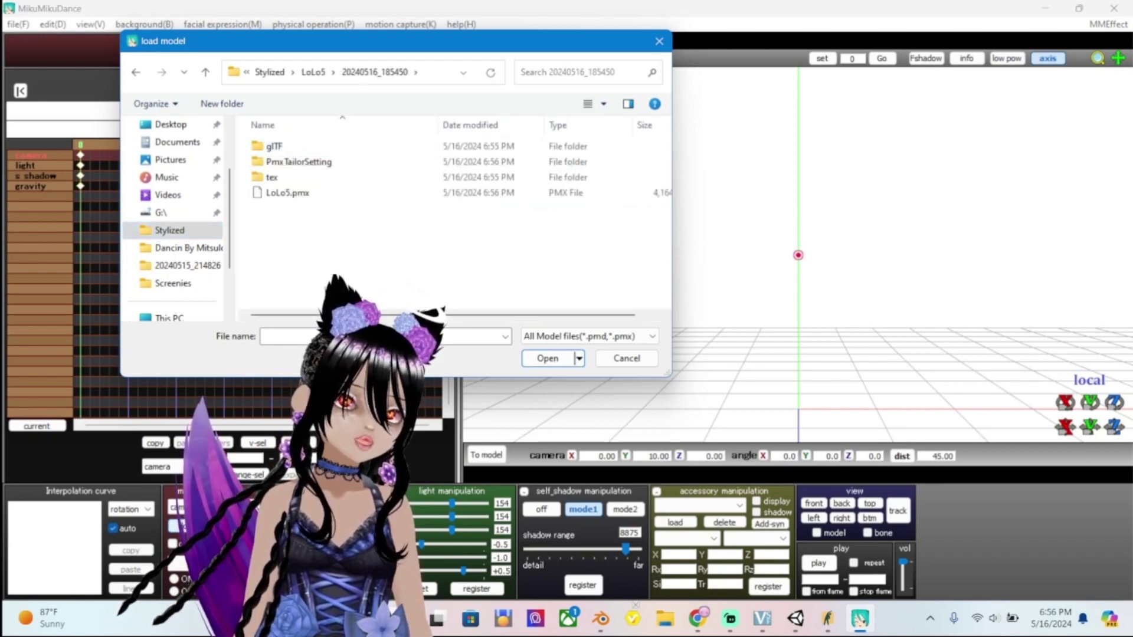
click(287, 192)
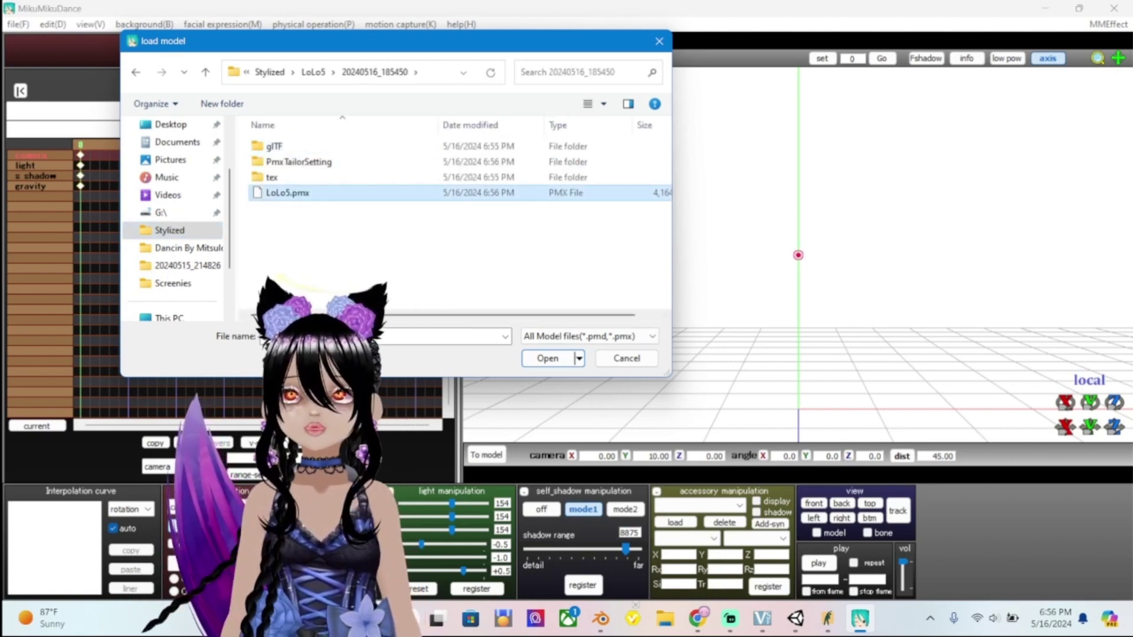
key(Return)
key(Return)
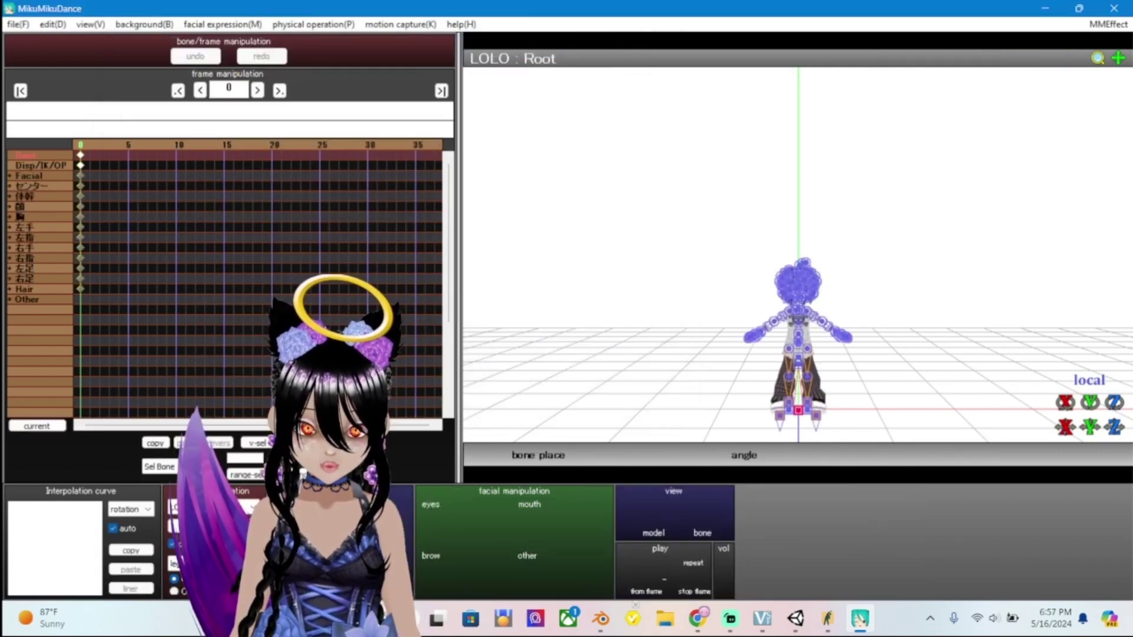
Examine the loaded model's face, hair, shirt, jeans and shoes up close and at full length.
middle_drag(779, 354, 668, 147)
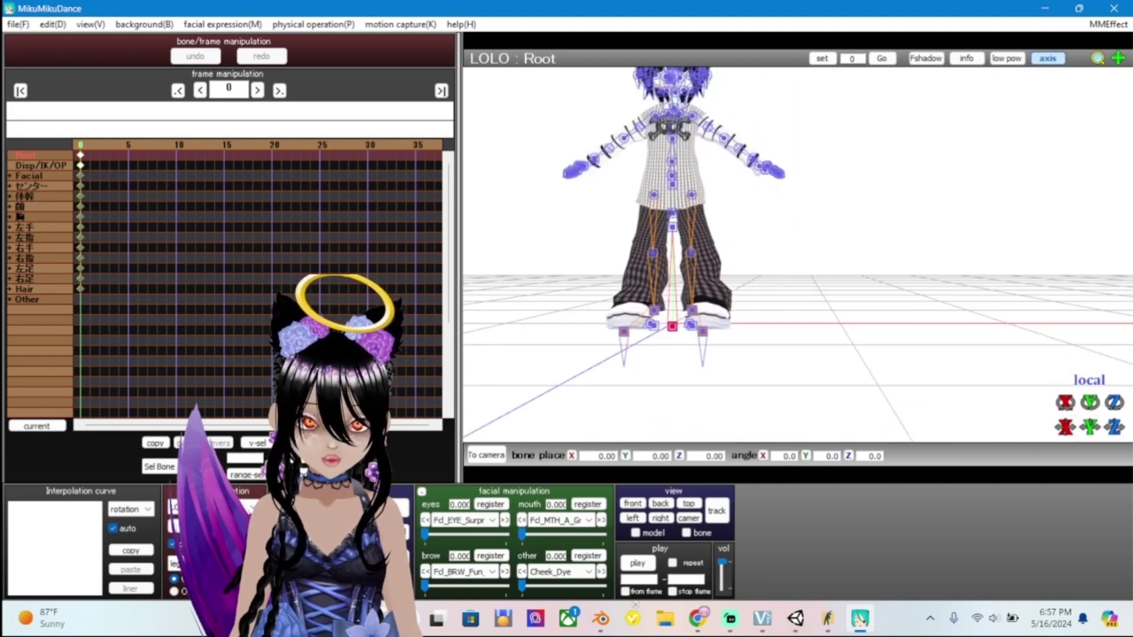
scroll(669, 177, up, 5)
right_drag(669, 177, 687, 207)
middle_drag(688, 206, 810, 355)
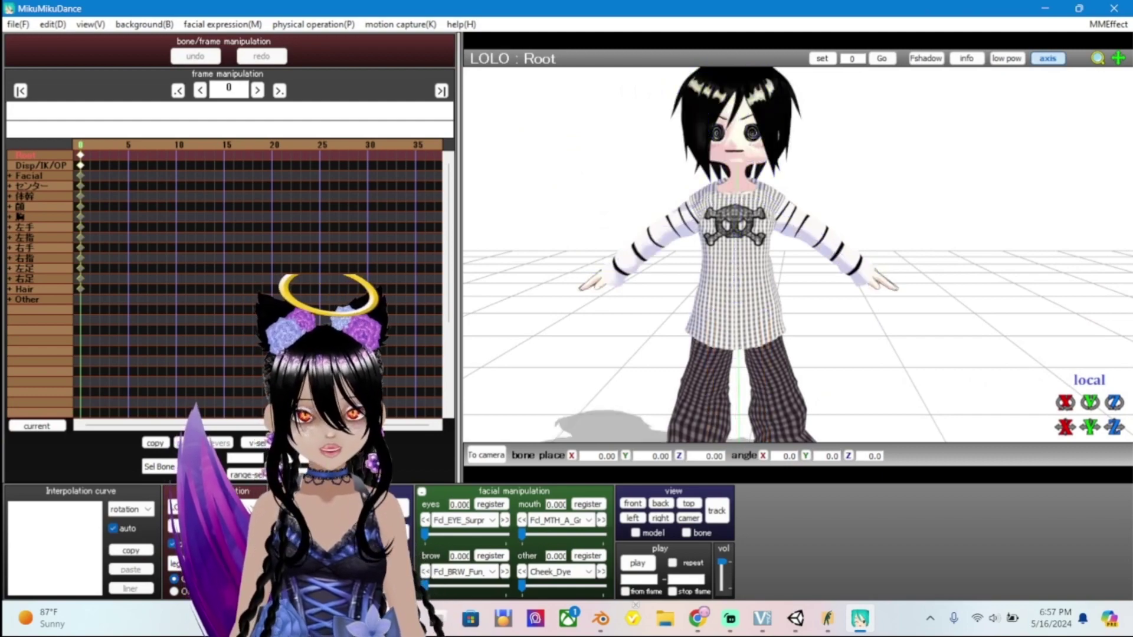
scroll(796, 253, up, 6)
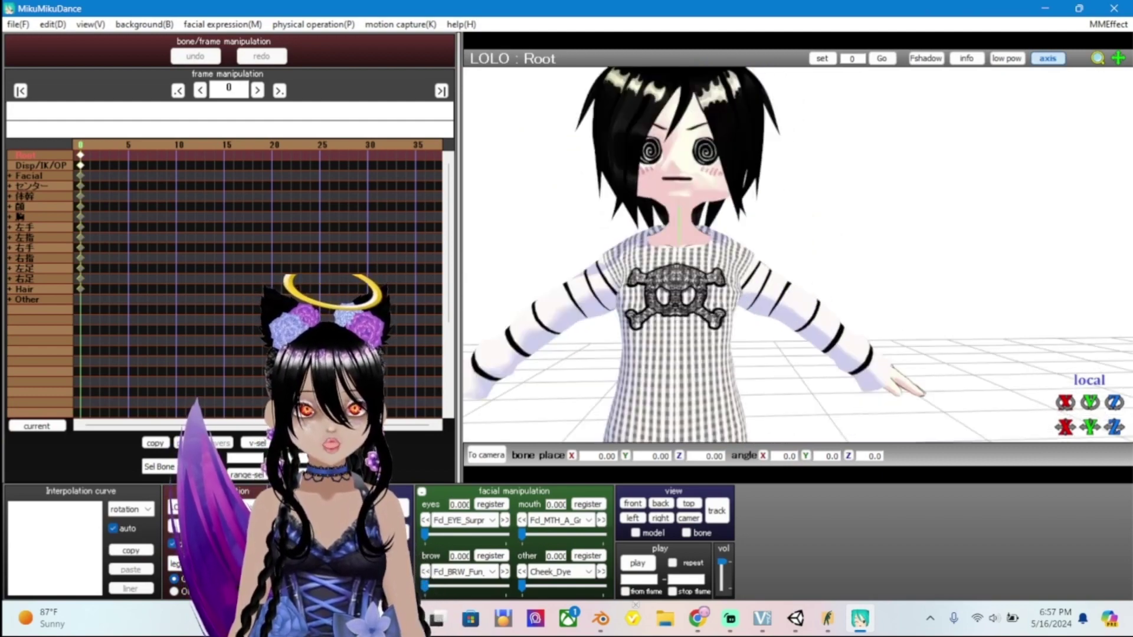
scroll(797, 254, down, 8)
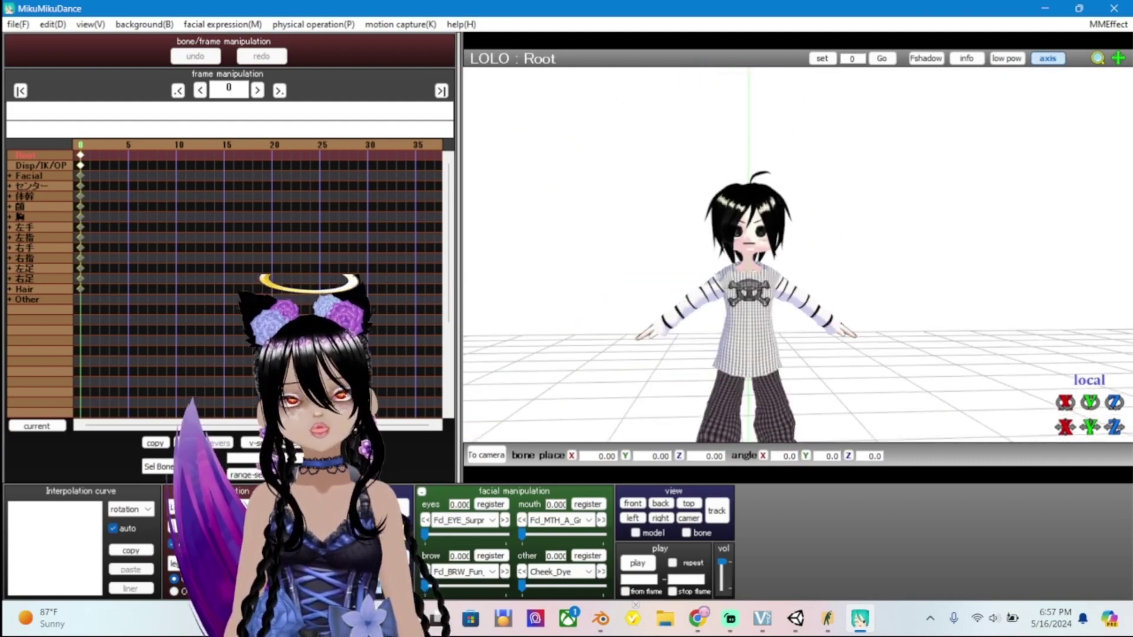
middle_drag(797, 254, 728, 183)
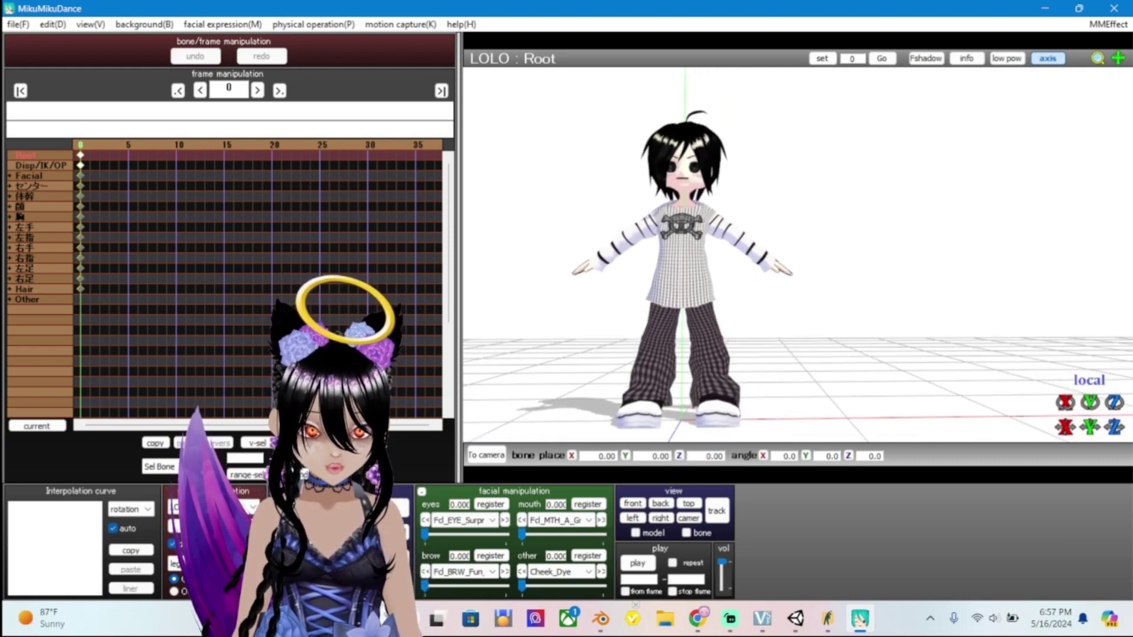
scroll(796, 254, up, 2)
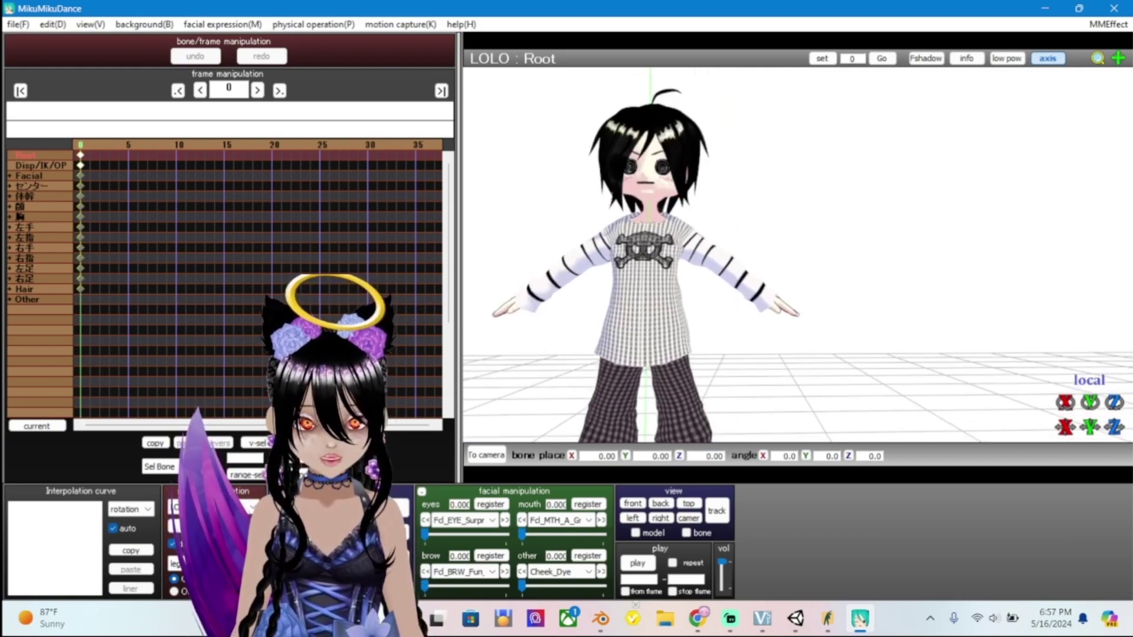
scroll(797, 253, up, 3)
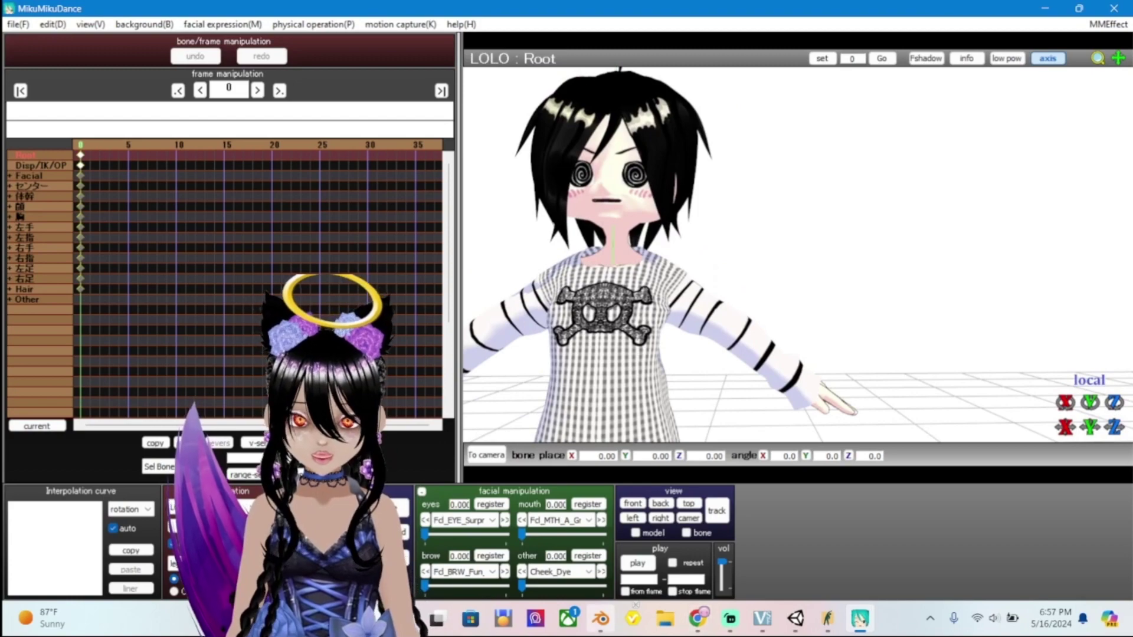
Switch to Blender, restore its window to a smaller size, and place it over MikuMikuDance to compare the character in both programs.
key(alt+Tab)
click(1079, 8)
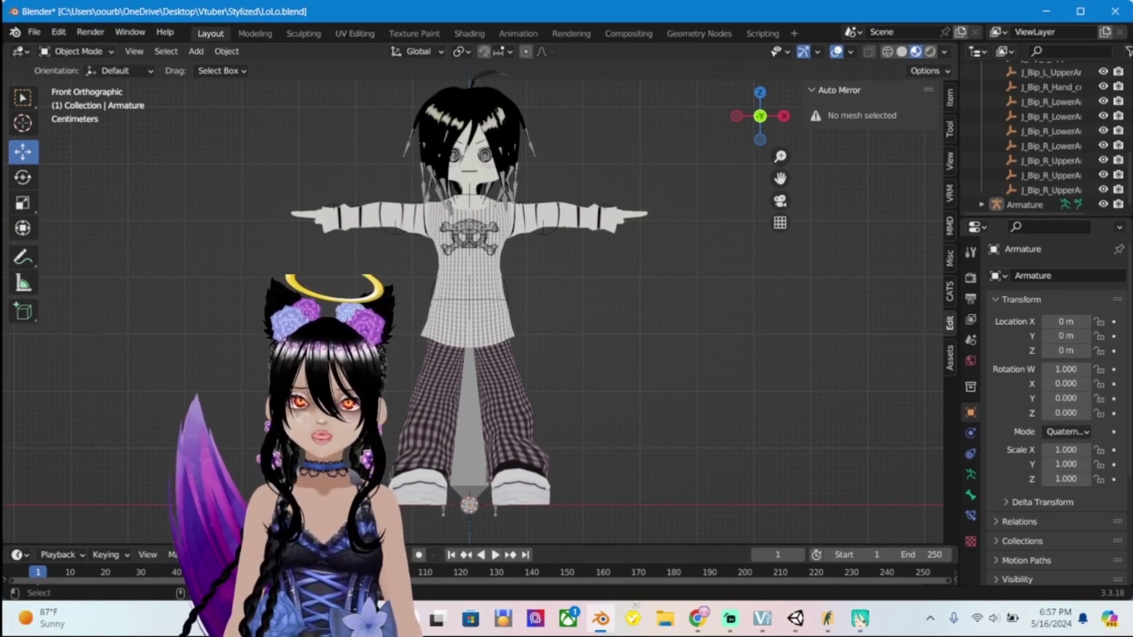
drag(413, 11, 529, 288)
scroll(593, 567, up, 5)
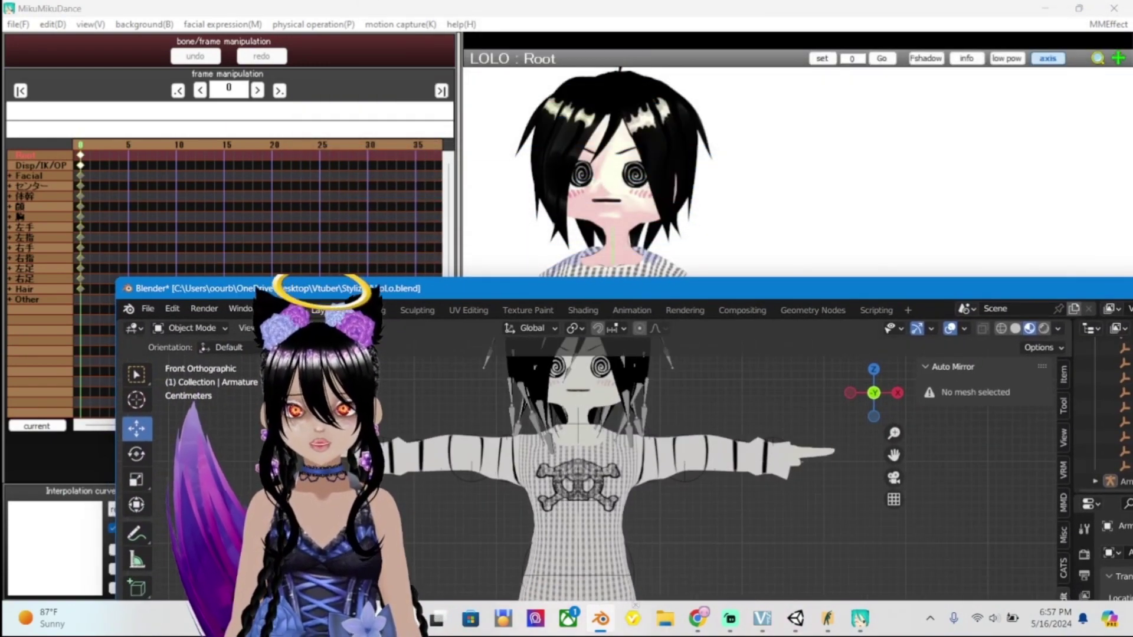
scroll(590, 472, down, 3)
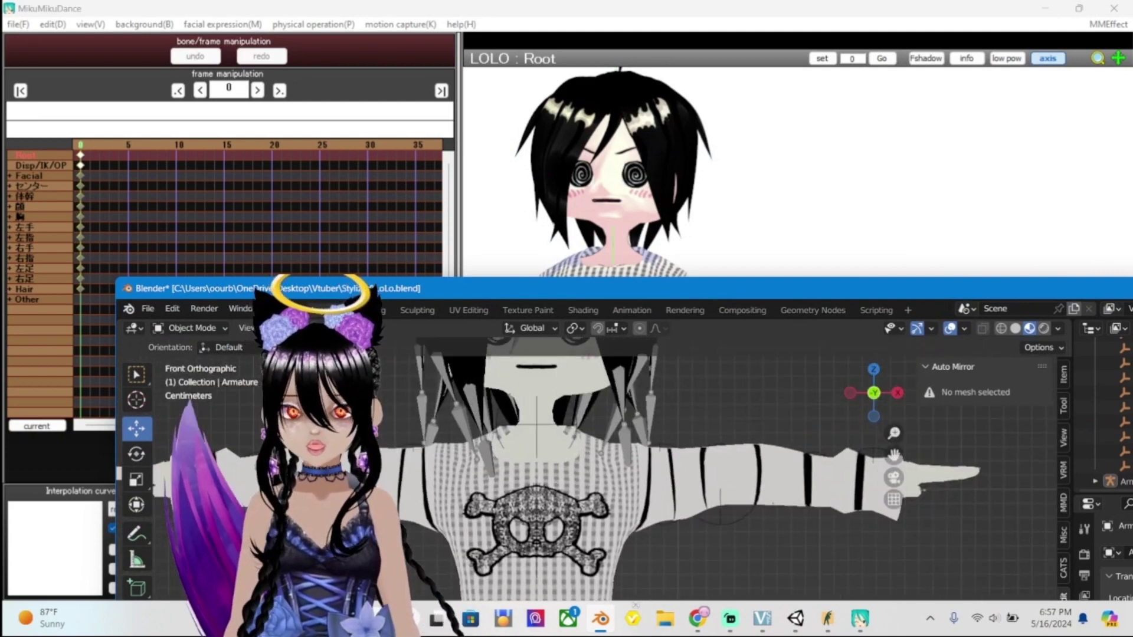
Frame the character's face in the Blender viewport and compare it with the model shown in MikuMikuDance.
shift+middle_drag(590, 366, 590, 578)
scroll(590, 472, up, 2)
scroll(595, 472, up, 1)
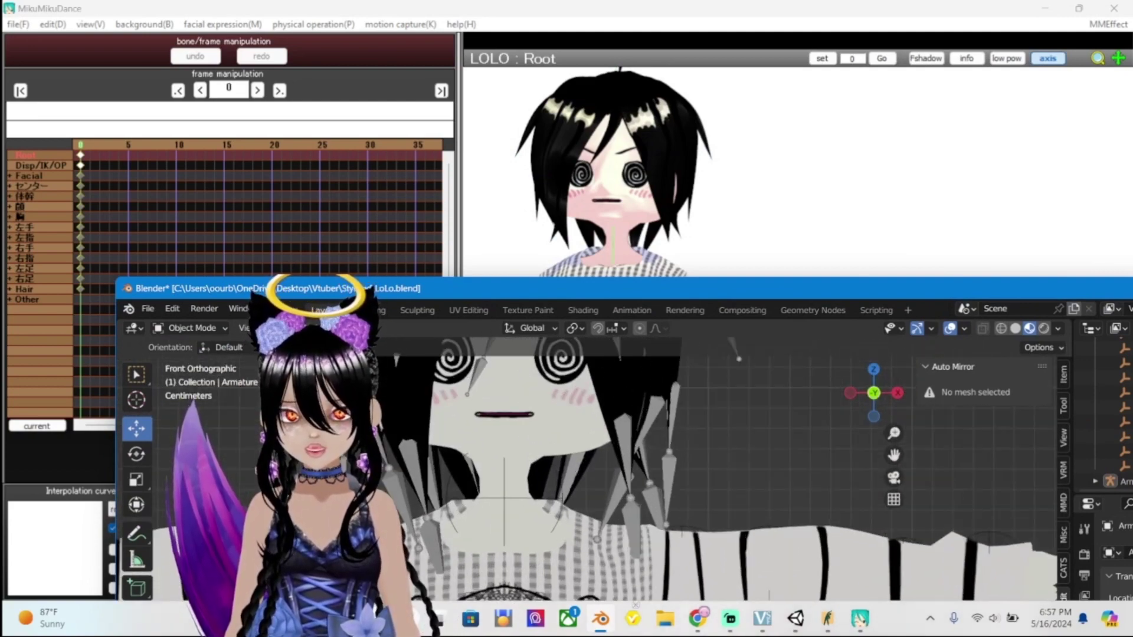
shift+middle_drag(590, 413, 629, 466)
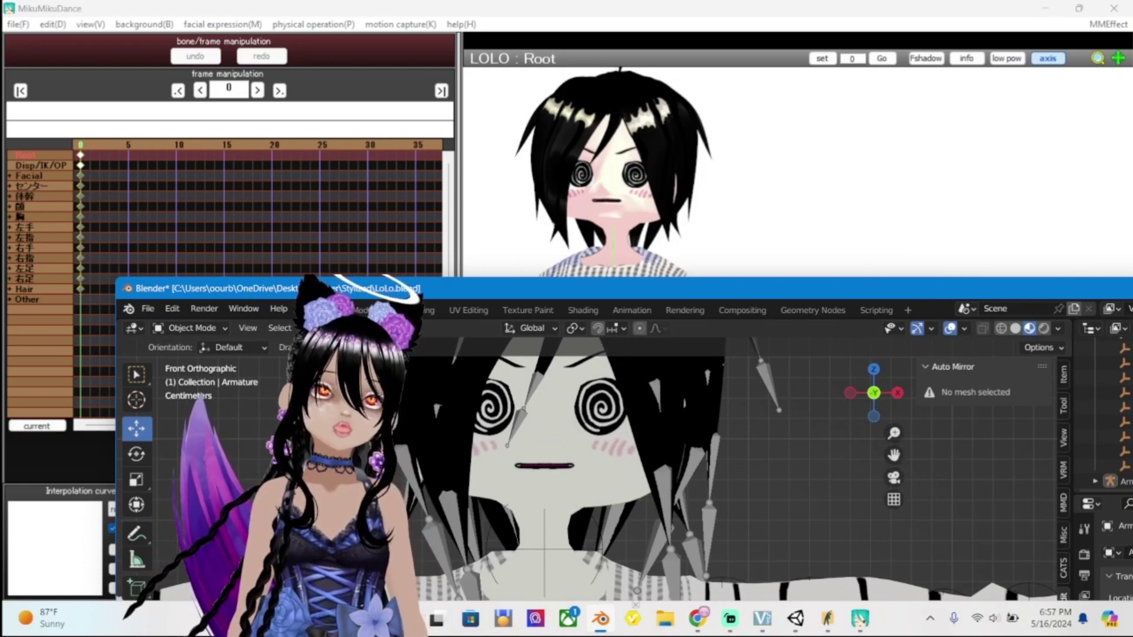
drag(1089, 289, 933, 272)
Switch to MikuMikuDance and examine the model's face, hair, shirt and sleeves from a distance and up close.
key(alt+Tab)
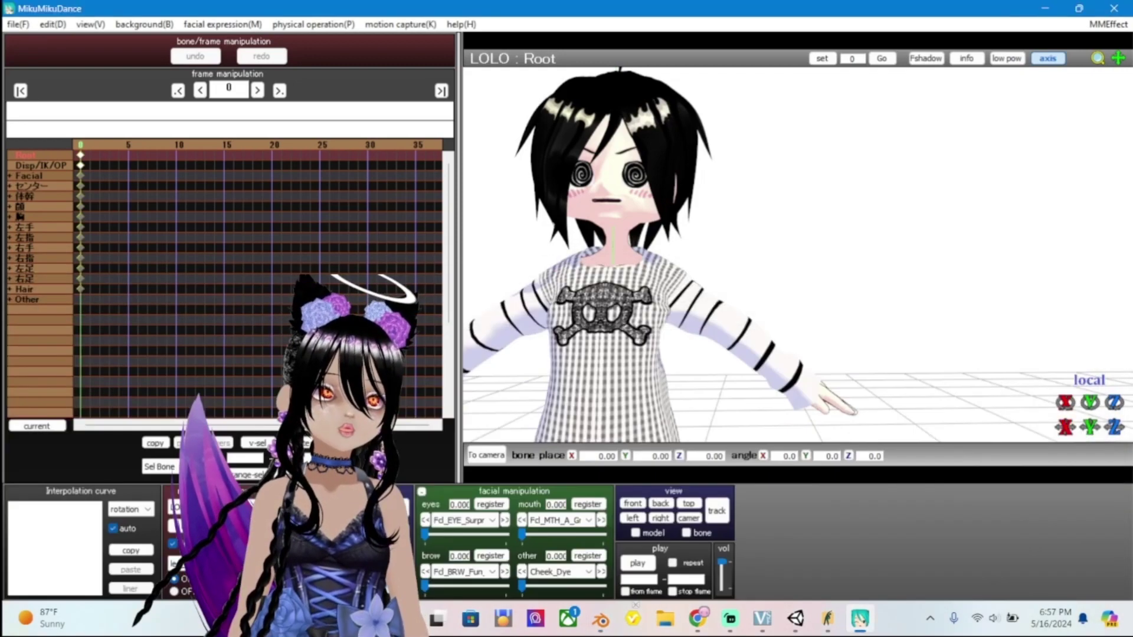
scroll(796, 254, down, 5)
scroll(796, 254, up, 3)
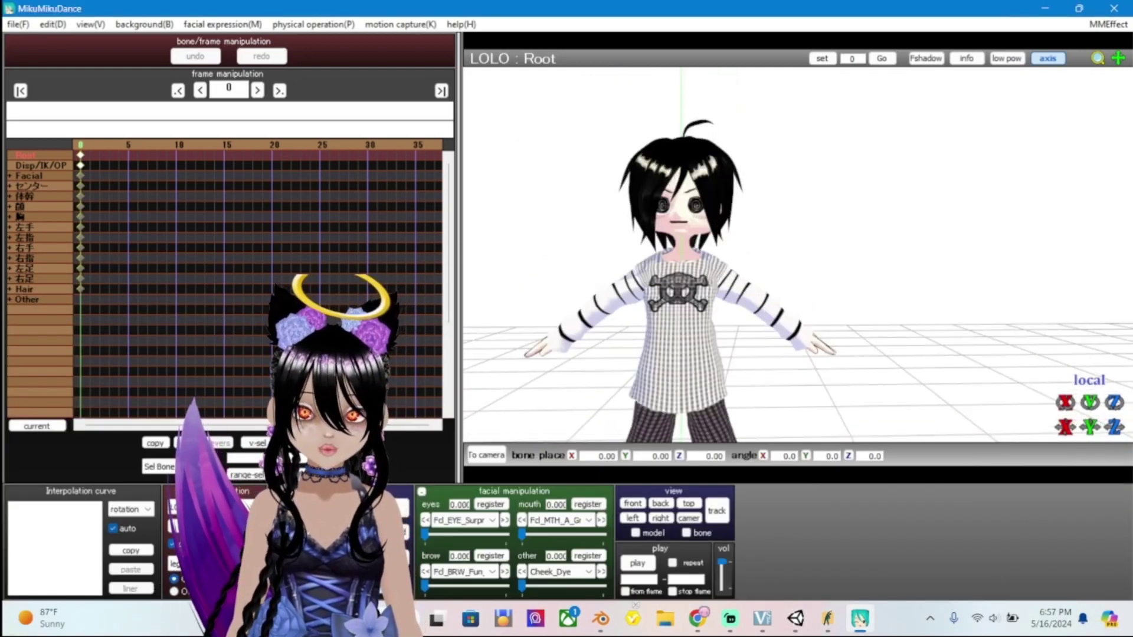
scroll(796, 254, up, 3)
scroll(796, 254, down, 2)
right_drag(797, 254, 844, 253)
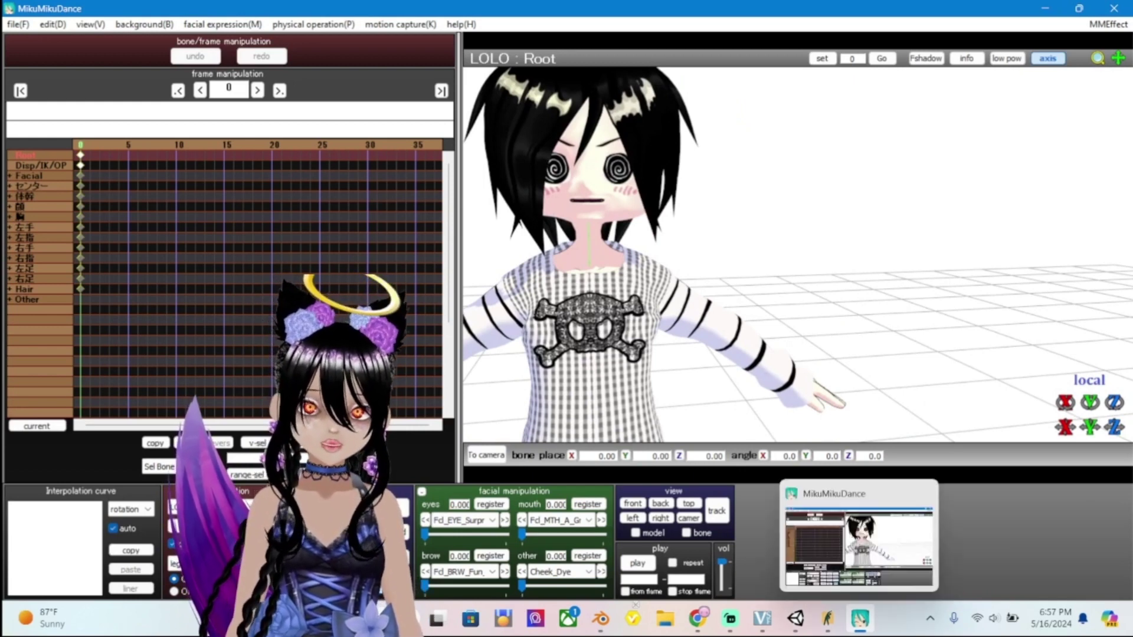
Check the Vroid2Pmx conversion window, return to MikuMikuDance, and examine the model at full length and its shirt up close.
click(828, 619)
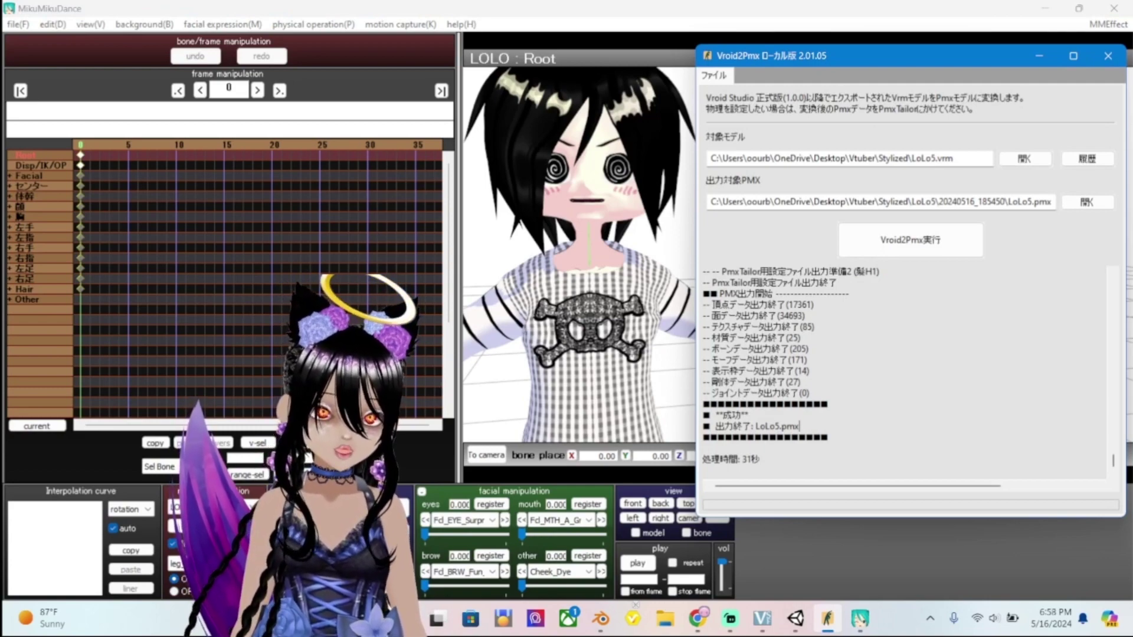
click(635, 271)
scroll(634, 271, down, 8)
right_drag(634, 289, 634, 271)
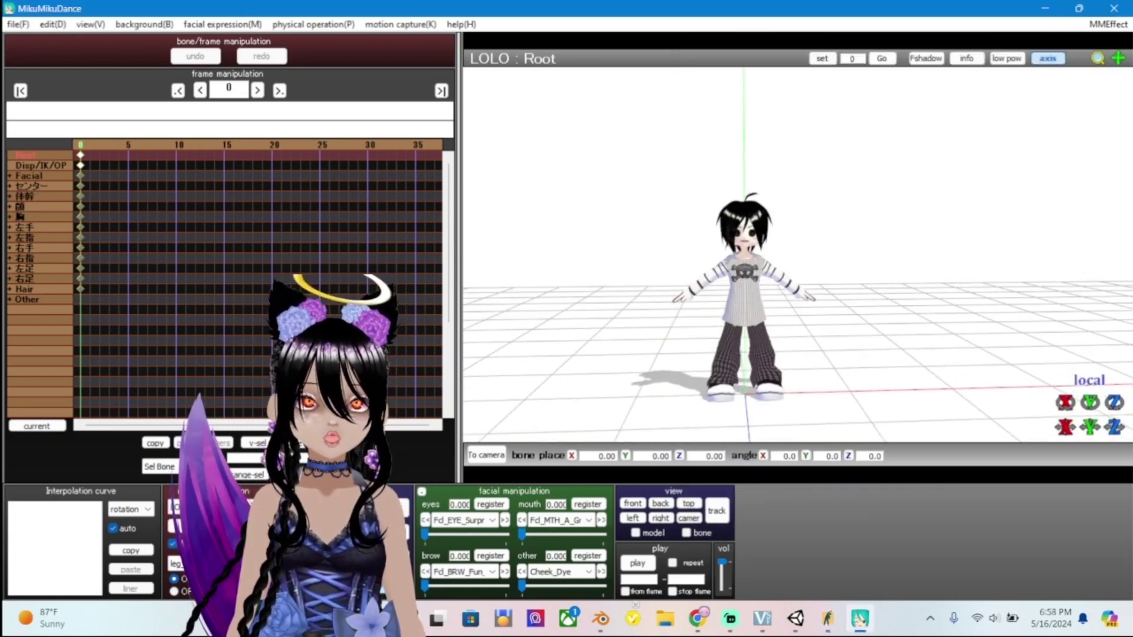
scroll(634, 271, up, 2)
scroll(797, 257, up, 2)
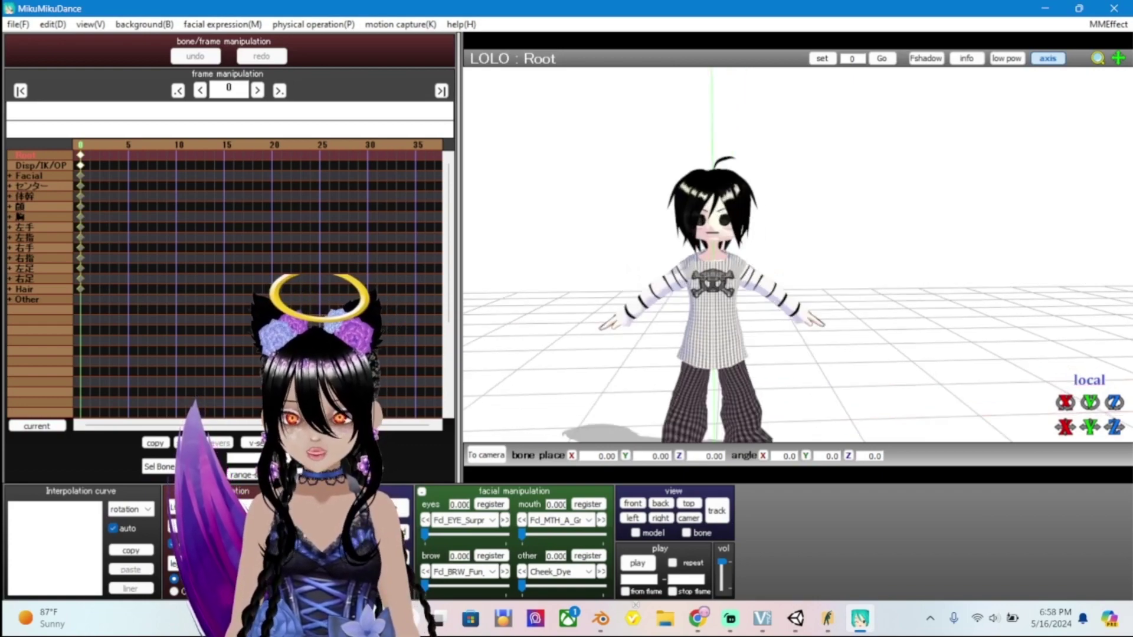
middle_drag(797, 257, 831, 204)
mouse_move(832, 204)
right_down()
mouse_move(809, 193)
mouse_move(825, 190)
right_up()
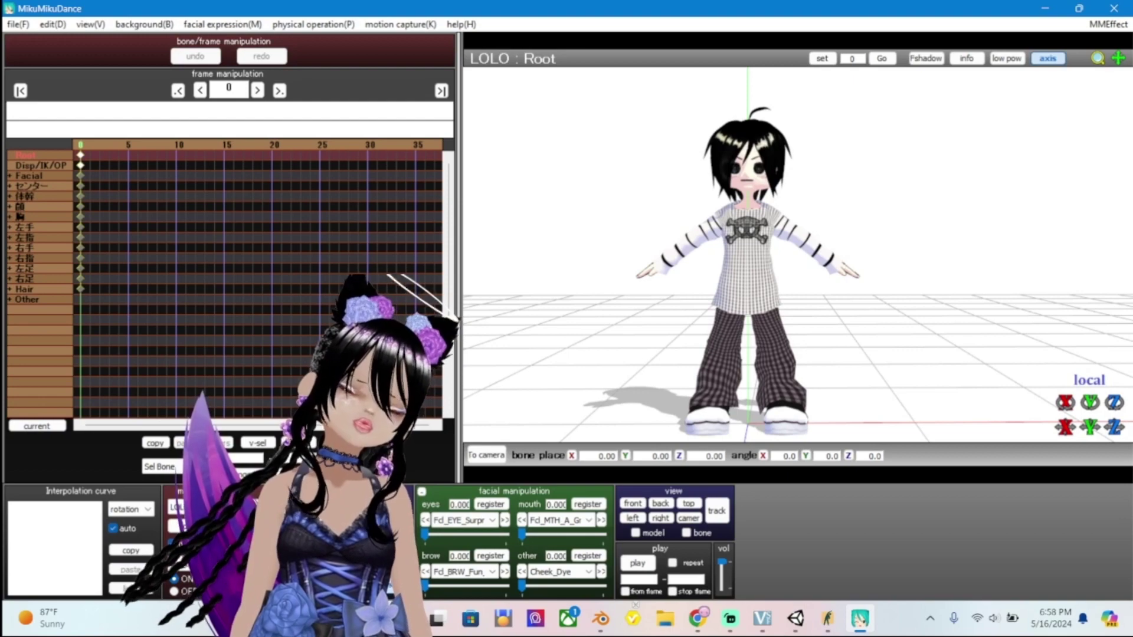
scroll(796, 254, up, 5)
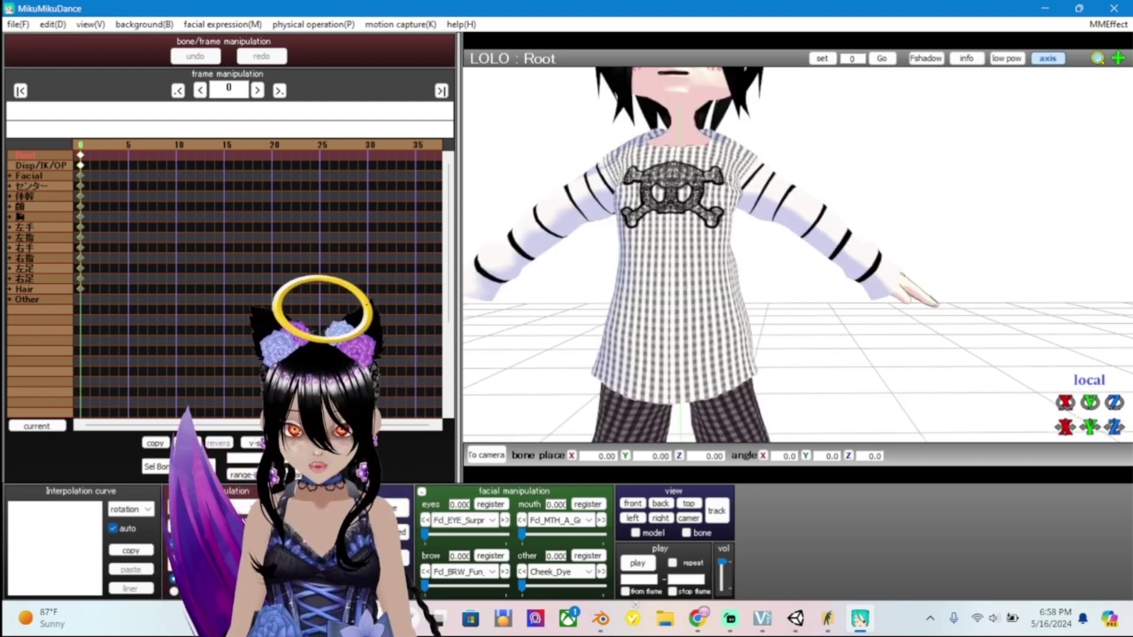
scroll(797, 254, down, 5)
scroll(797, 254, up, 2)
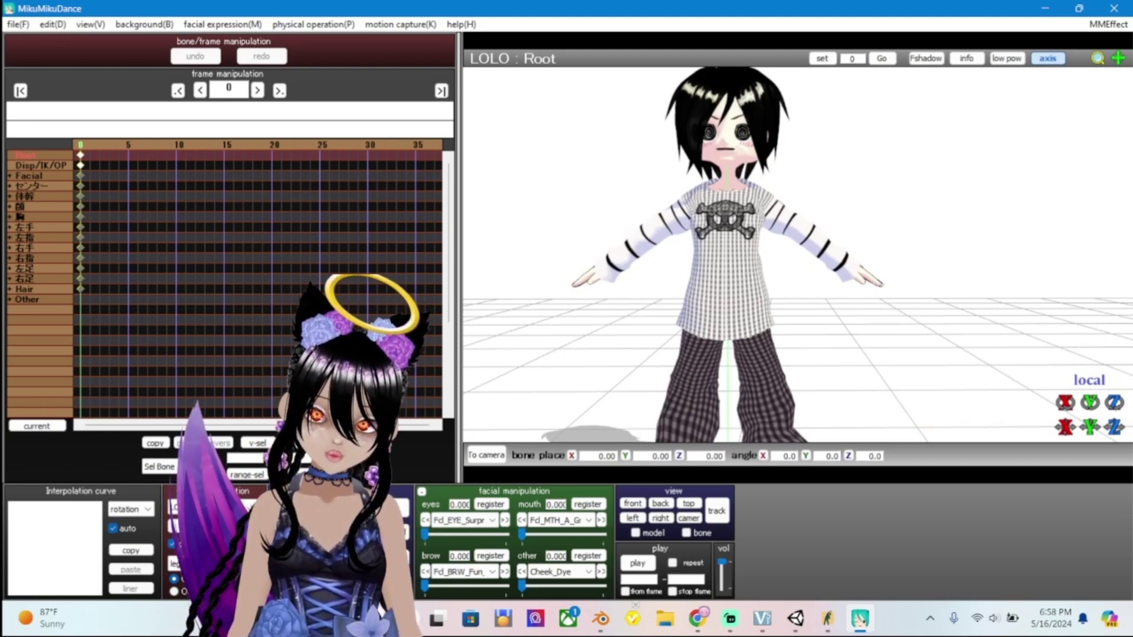
right_drag(797, 254, 773, 266)
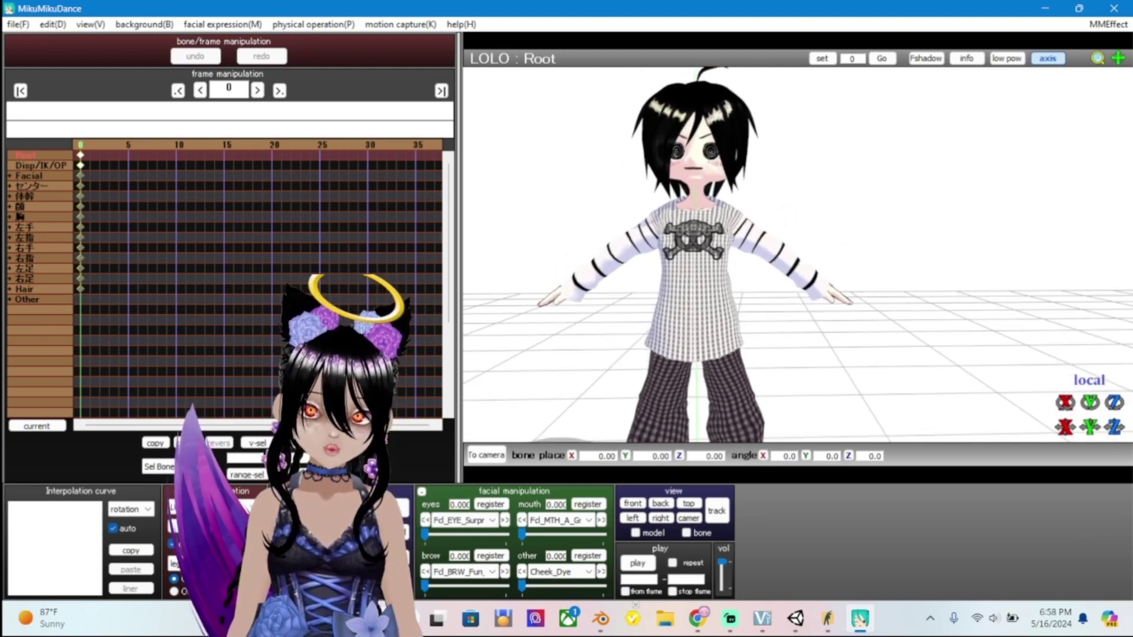
Switch to the Dan Sing Sing File Converter, choose the VRM>VRM(DSS) conversion, and load LoLo5.vrm from the Stylized folder.
key(alt+Tab)
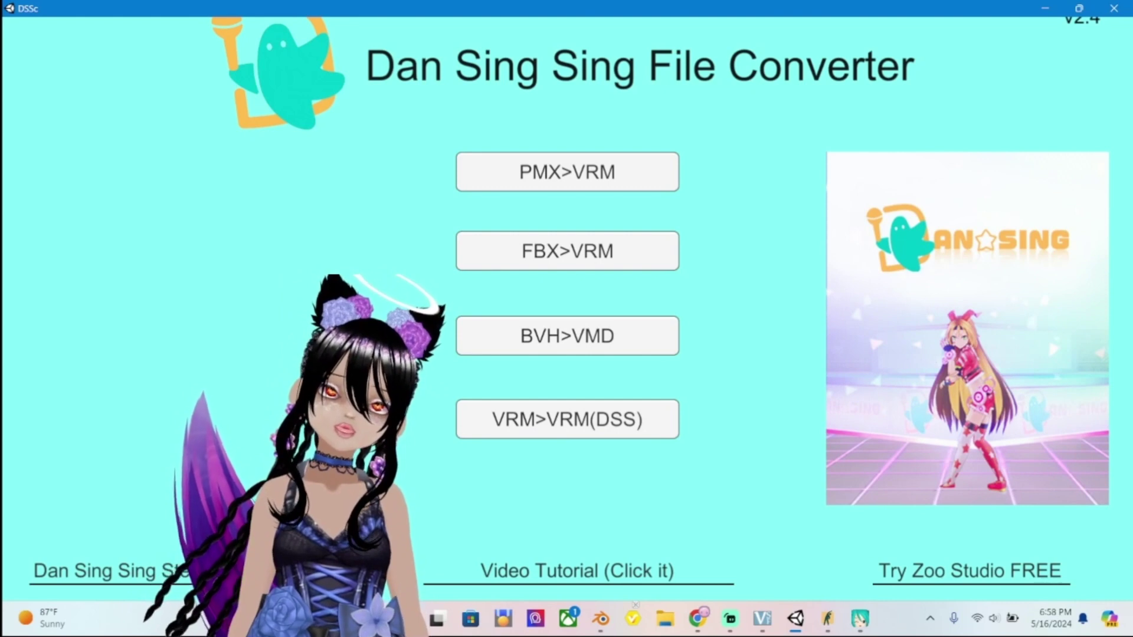
click(567, 419)
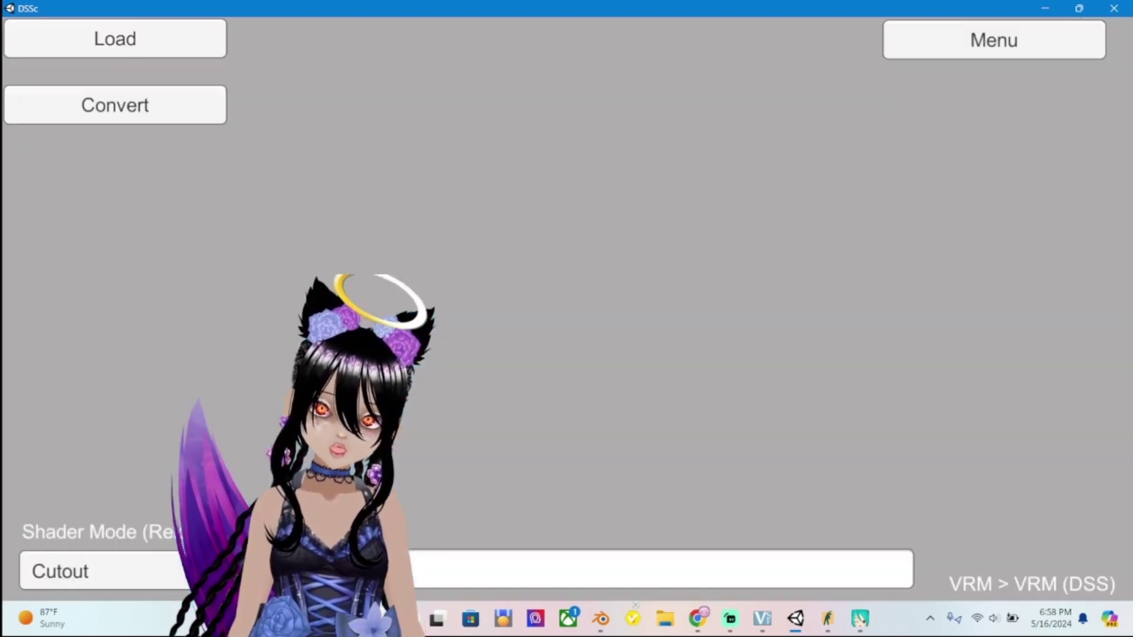
click(115, 38)
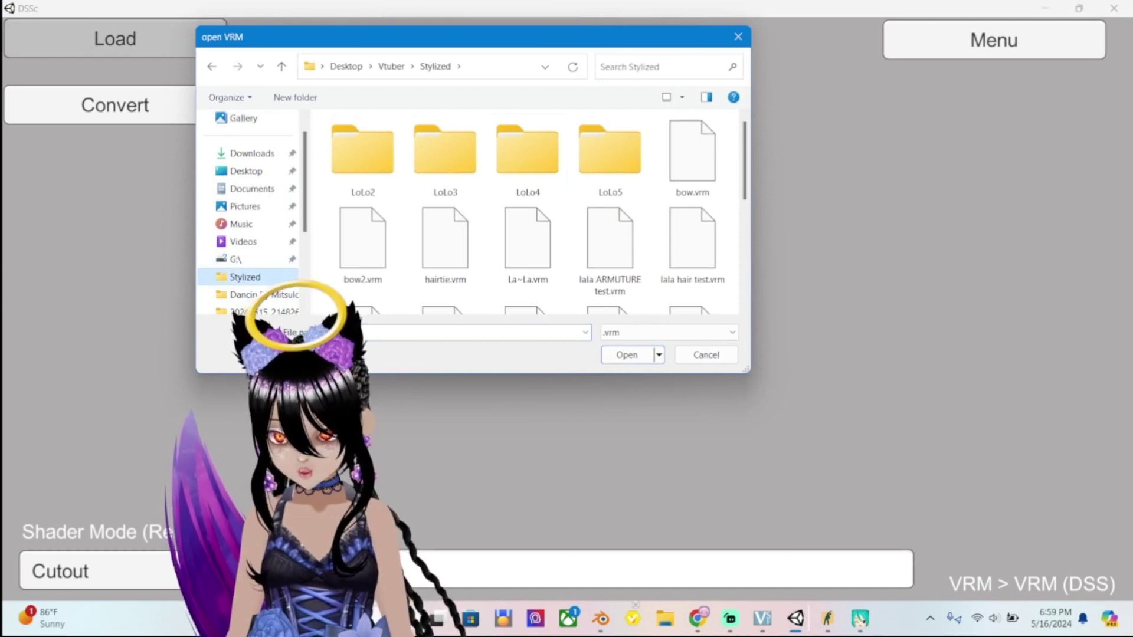
scroll(528, 260, down, 5)
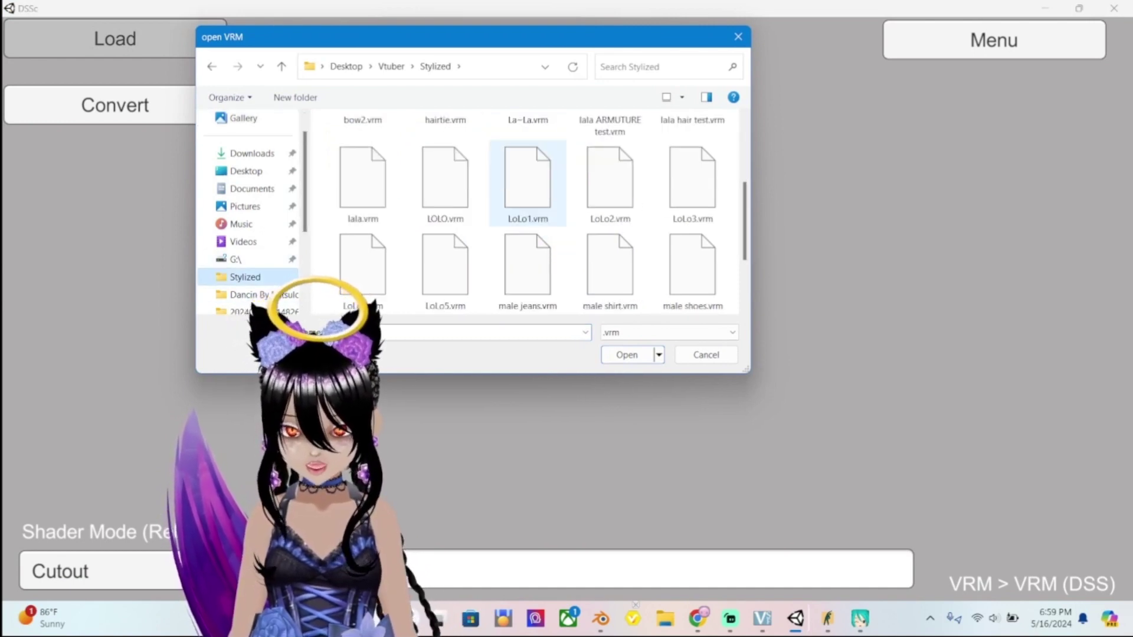
scroll(527, 265, up, 1)
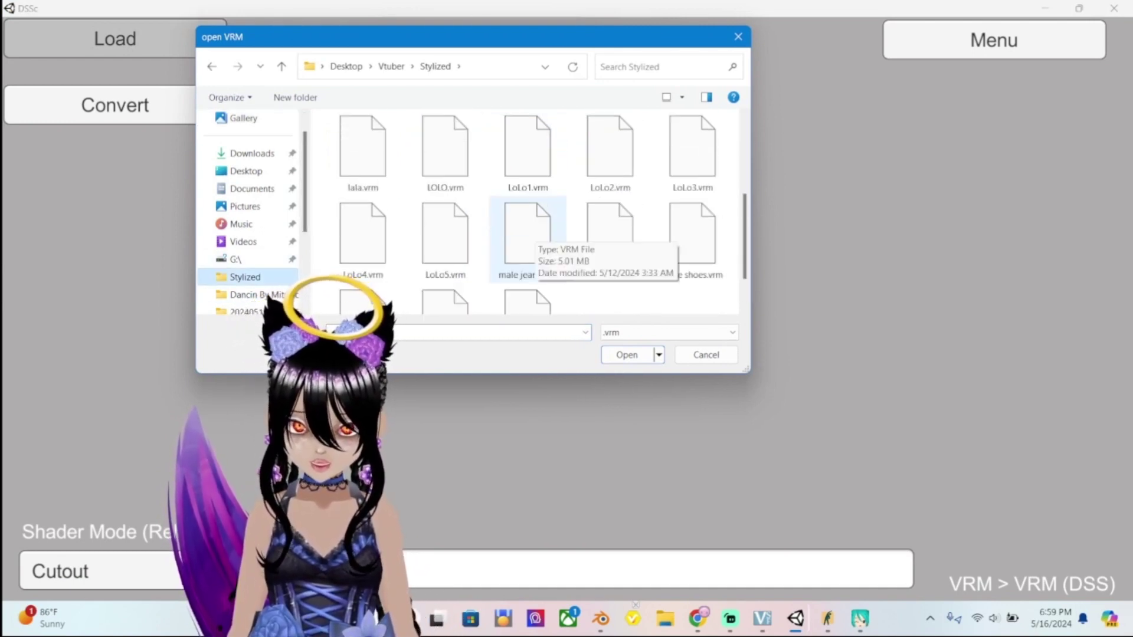
click(445, 236)
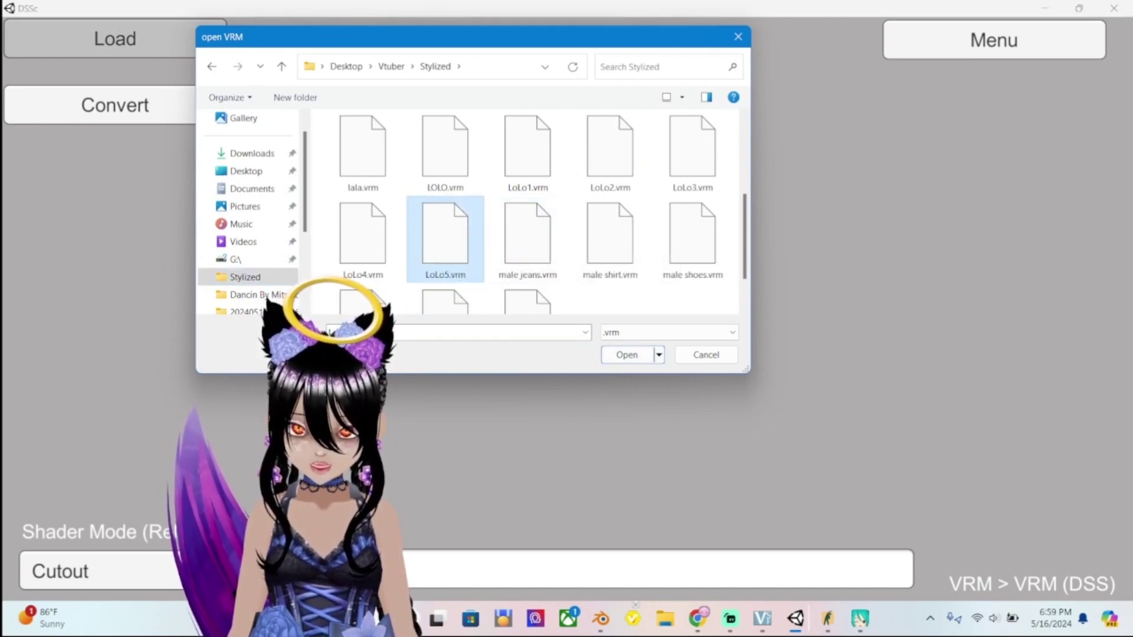
click(616, 353)
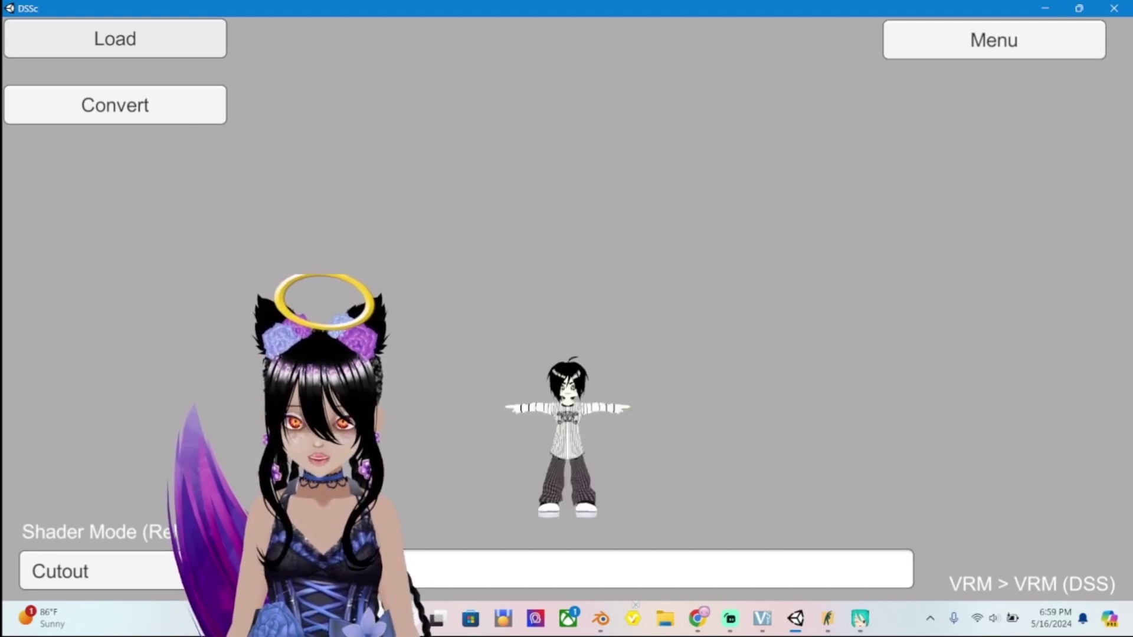
Convert the loaded model with the Cutout shader mode and look for LoLo5.vrm in the DSSc_Data output folder.
click(115, 106)
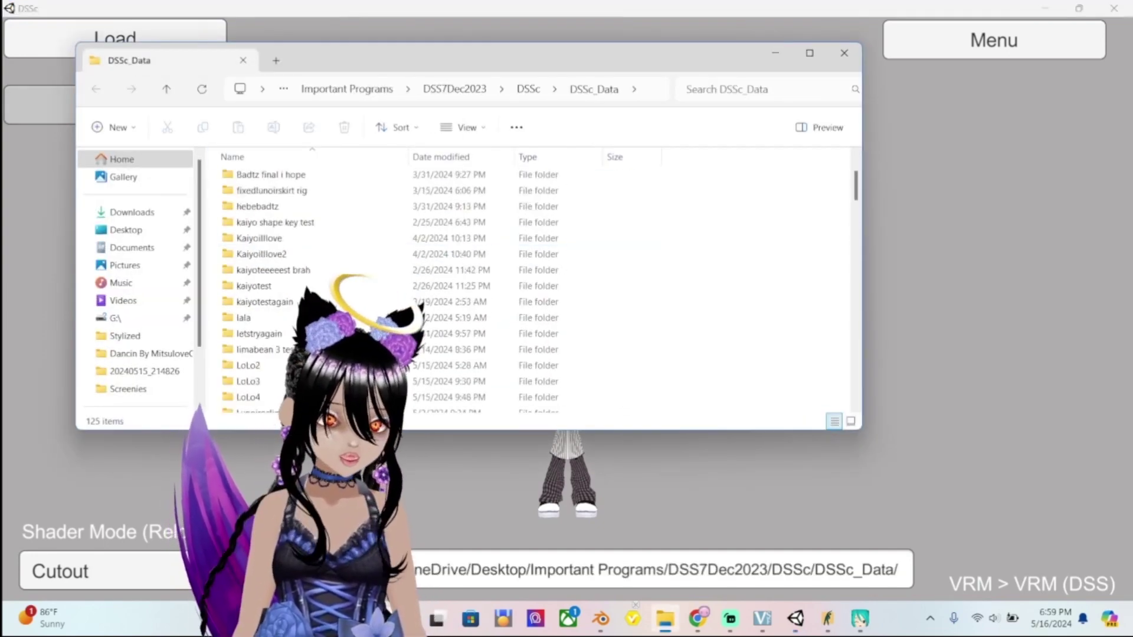
scroll(443, 289, down, 20)
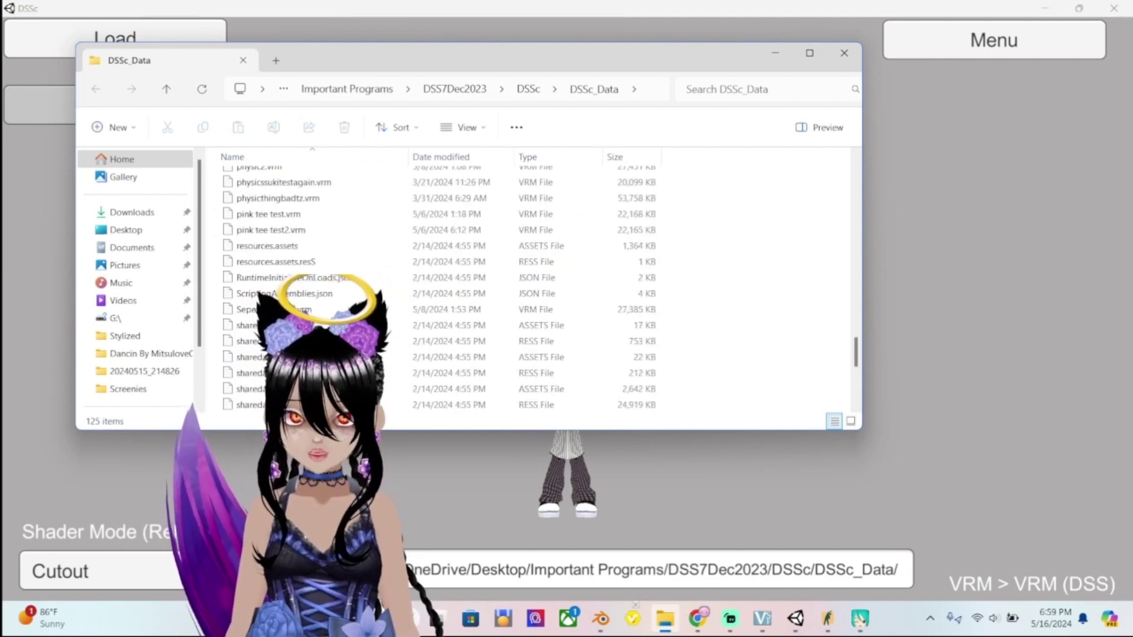
scroll(307, 289, up, 15)
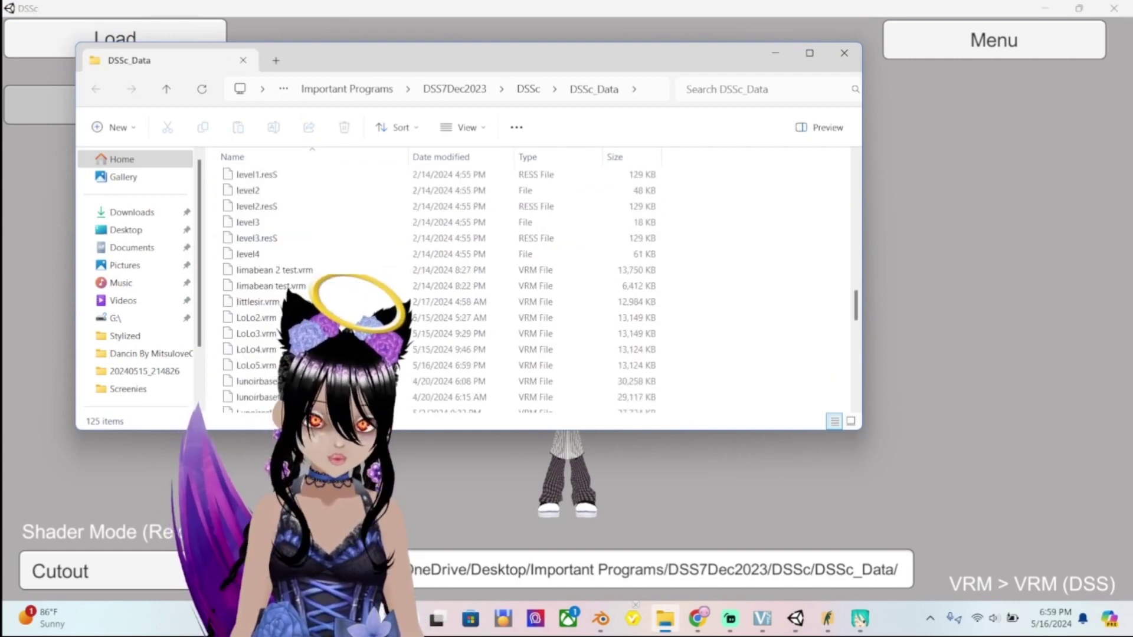
scroll(443, 289, up, 10)
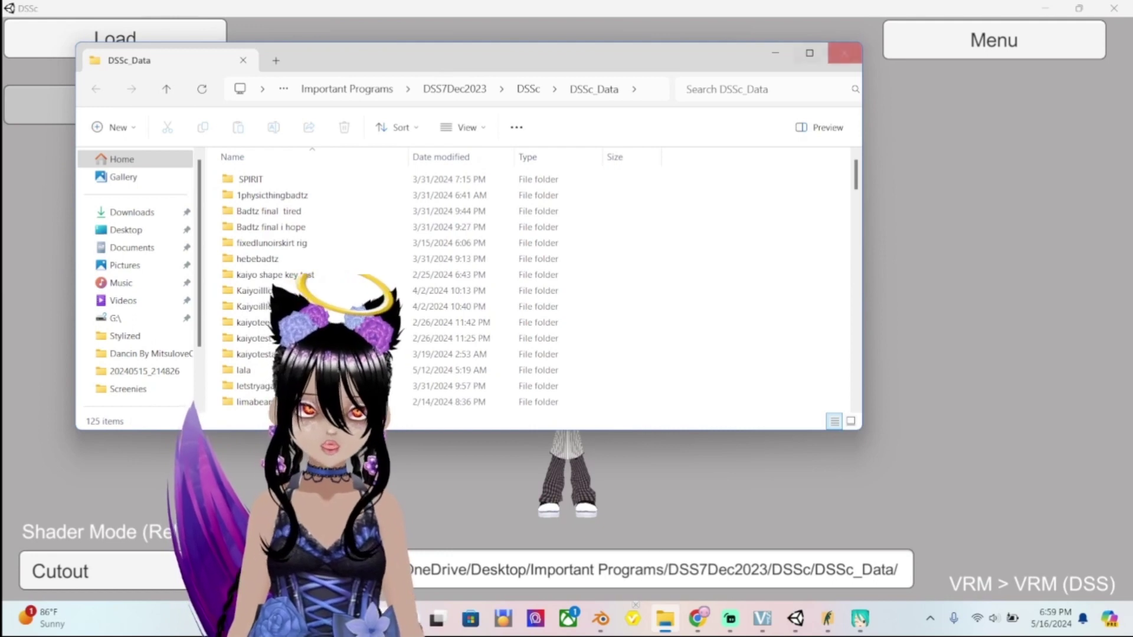
Close the DSSc_Data folder window and exit the file converter.
drag(732, 53, 786, 86)
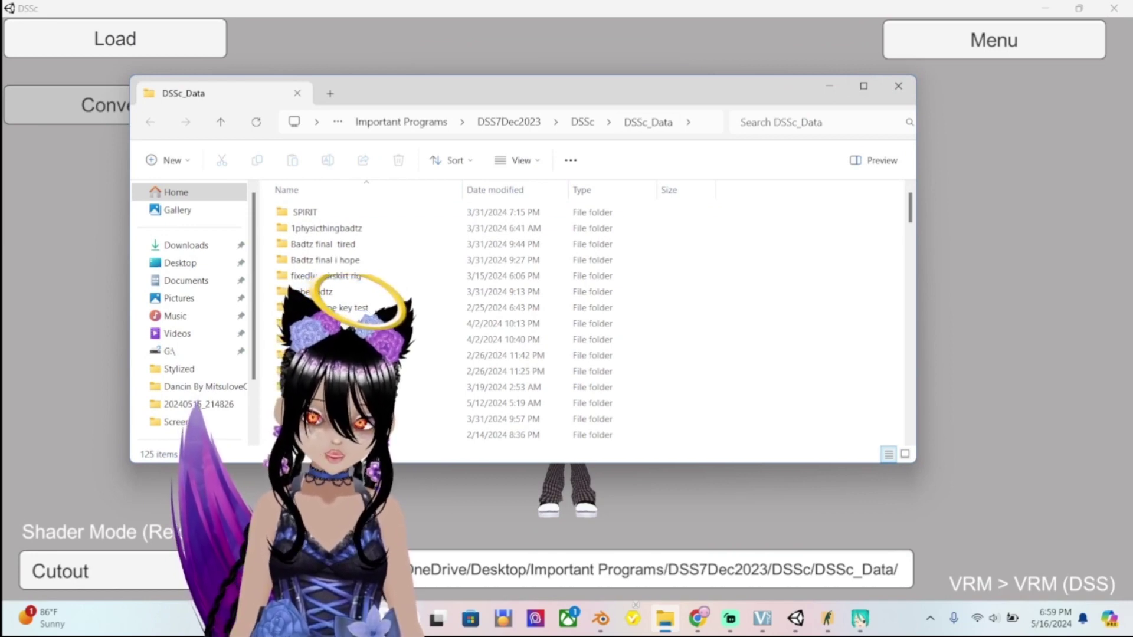
click(898, 86)
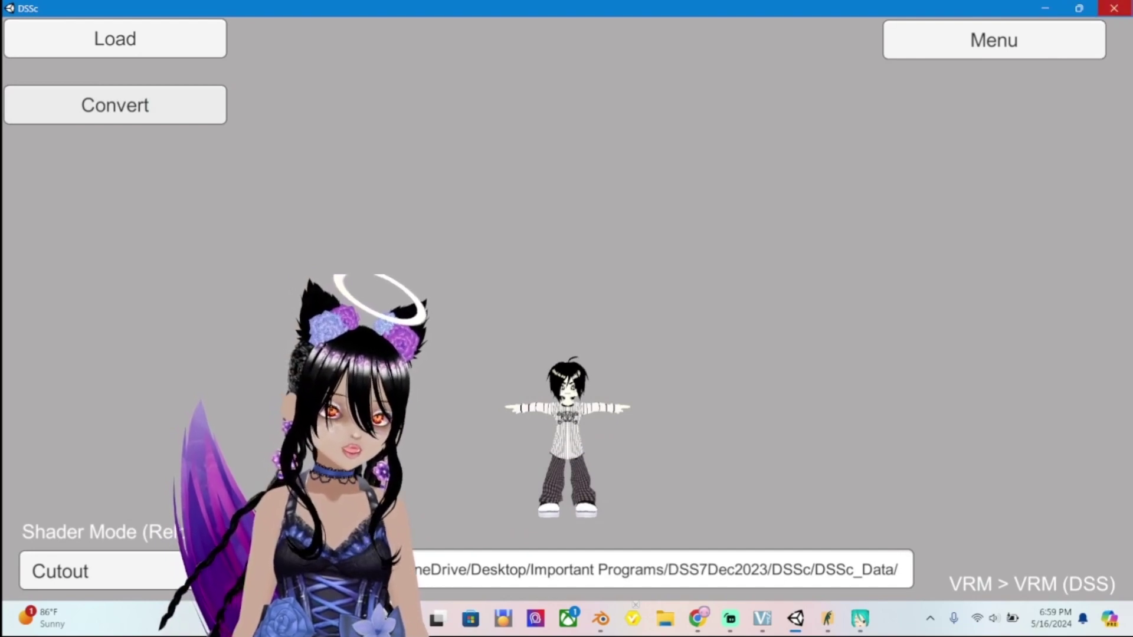
click(1114, 9)
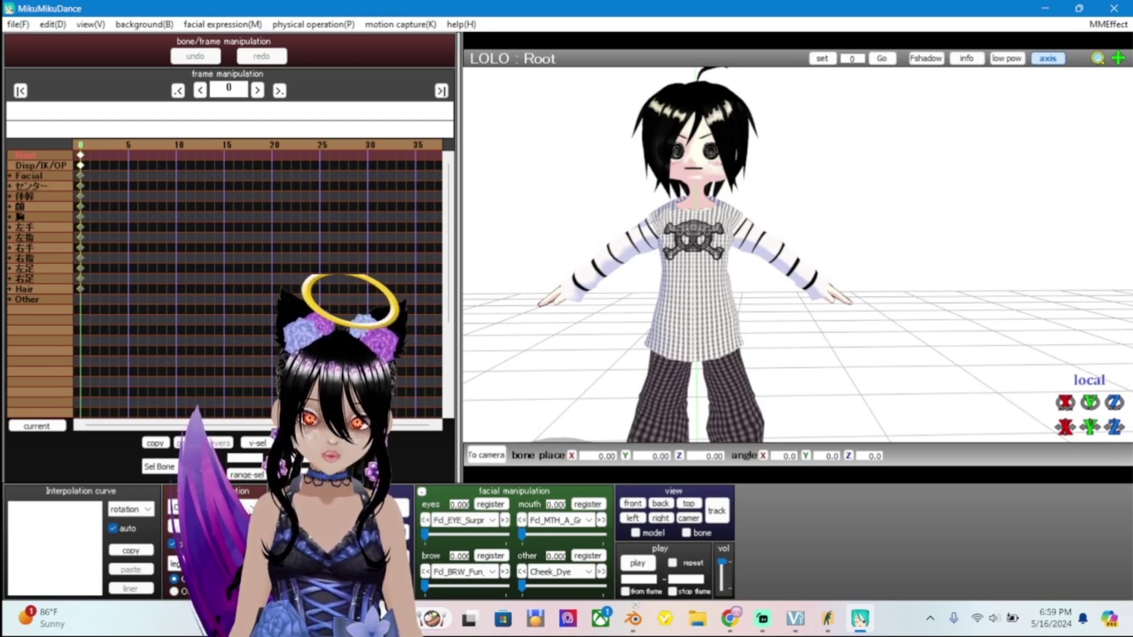
Zoom out to the full model and browse the model-loading dialog to Desktop > Important Programs > DSS7Dec2023 > DSSc > DSSc_Data.
scroll(798, 254, down, 5)
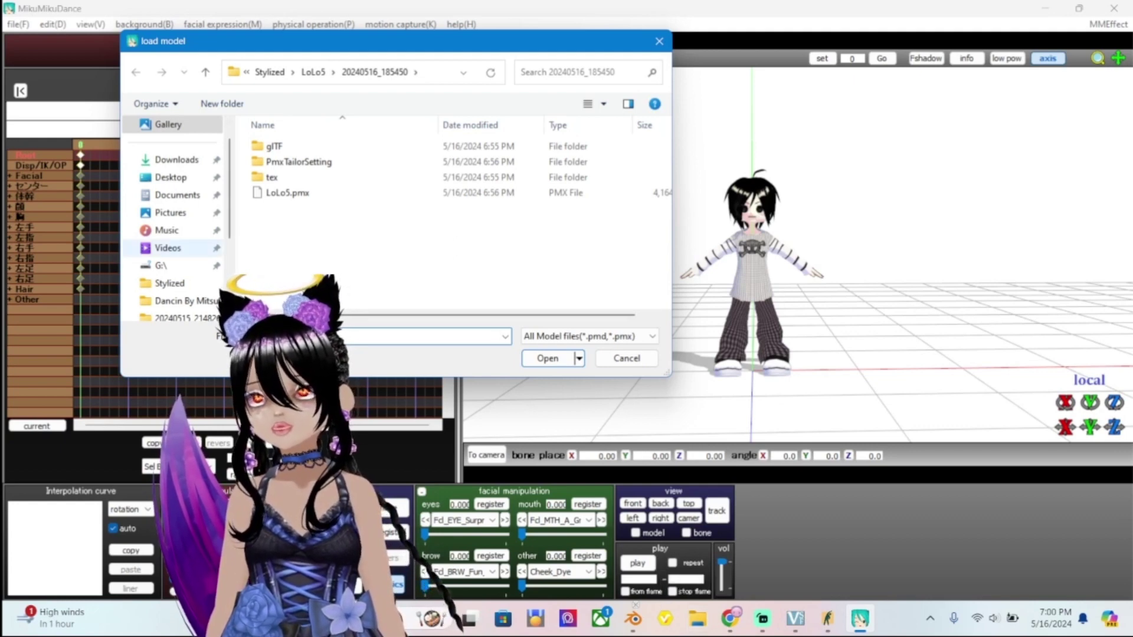
scroll(177, 266, down, 1)
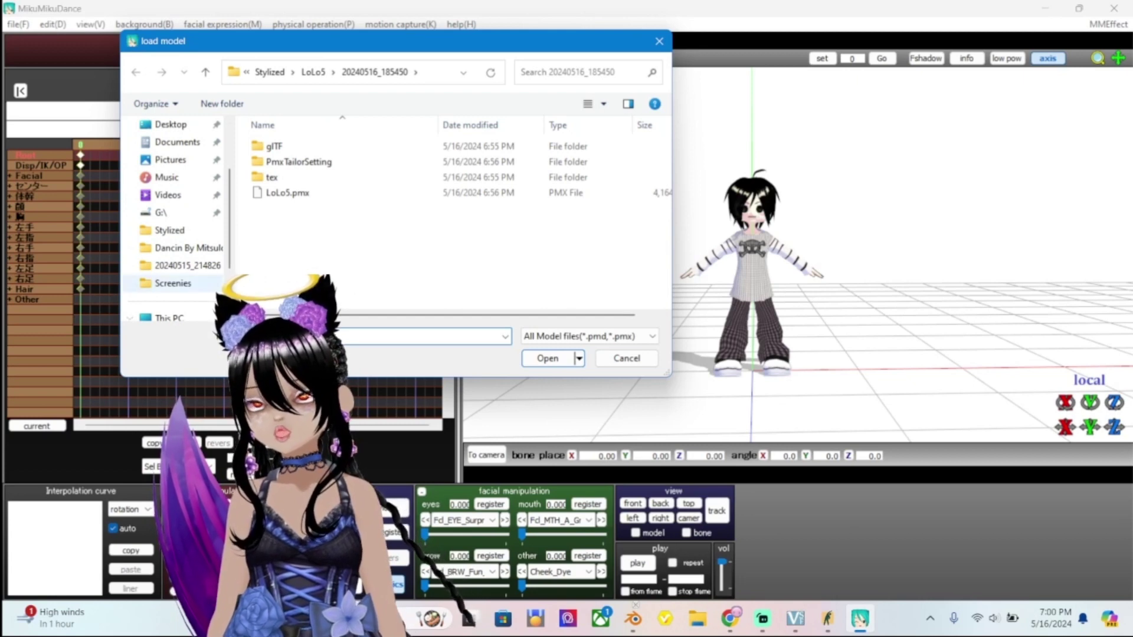
scroll(174, 236, up, 2)
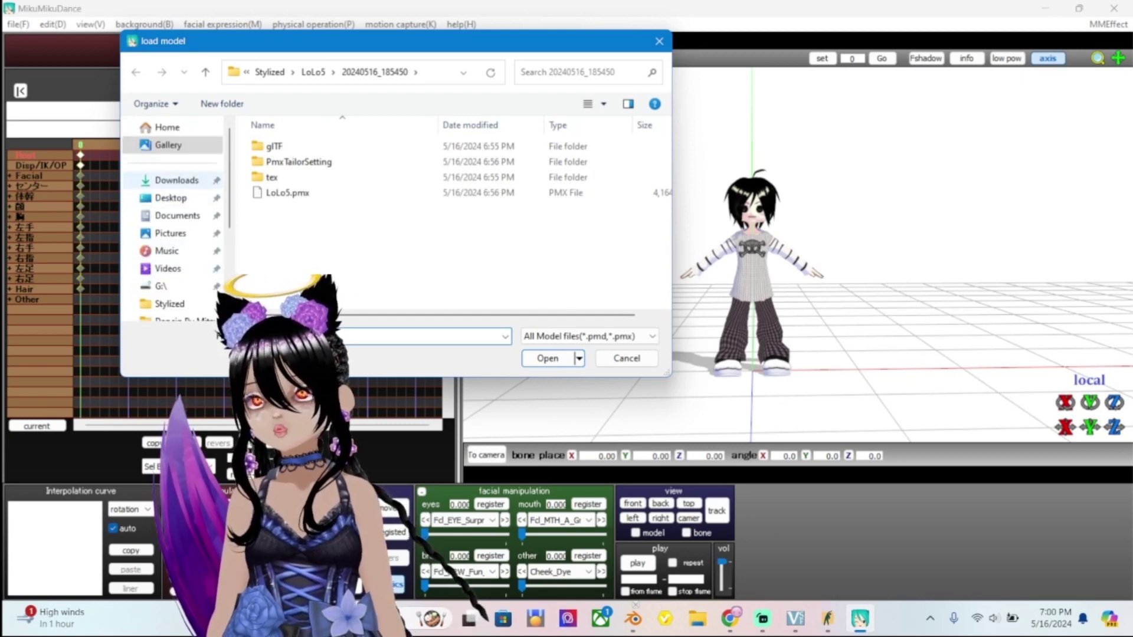
click(170, 197)
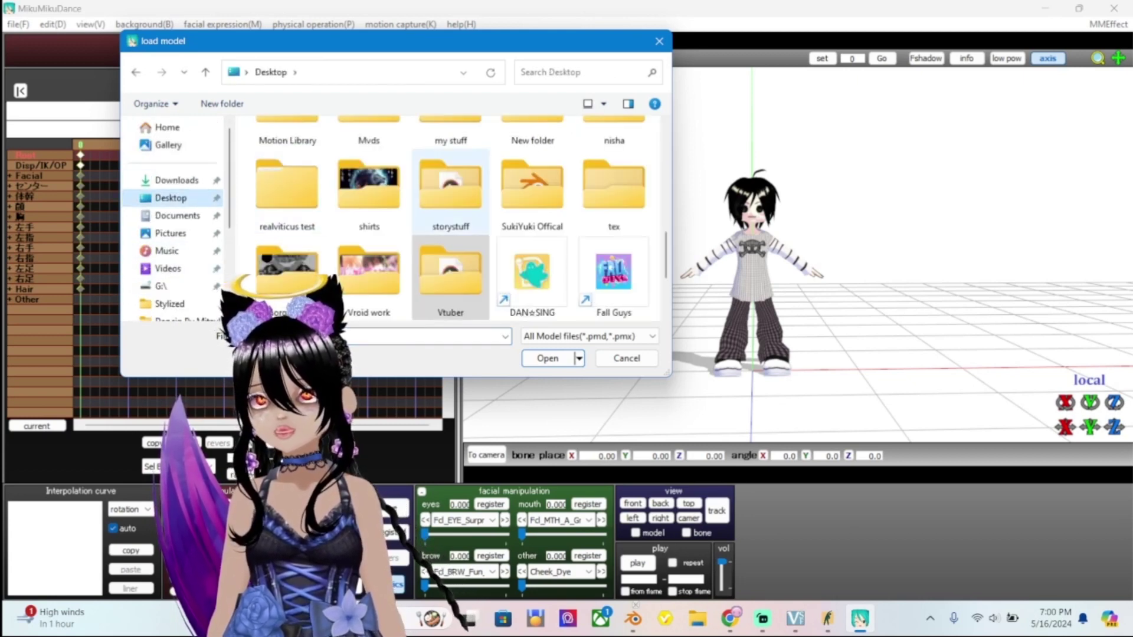
scroll(461, 218, up, 5)
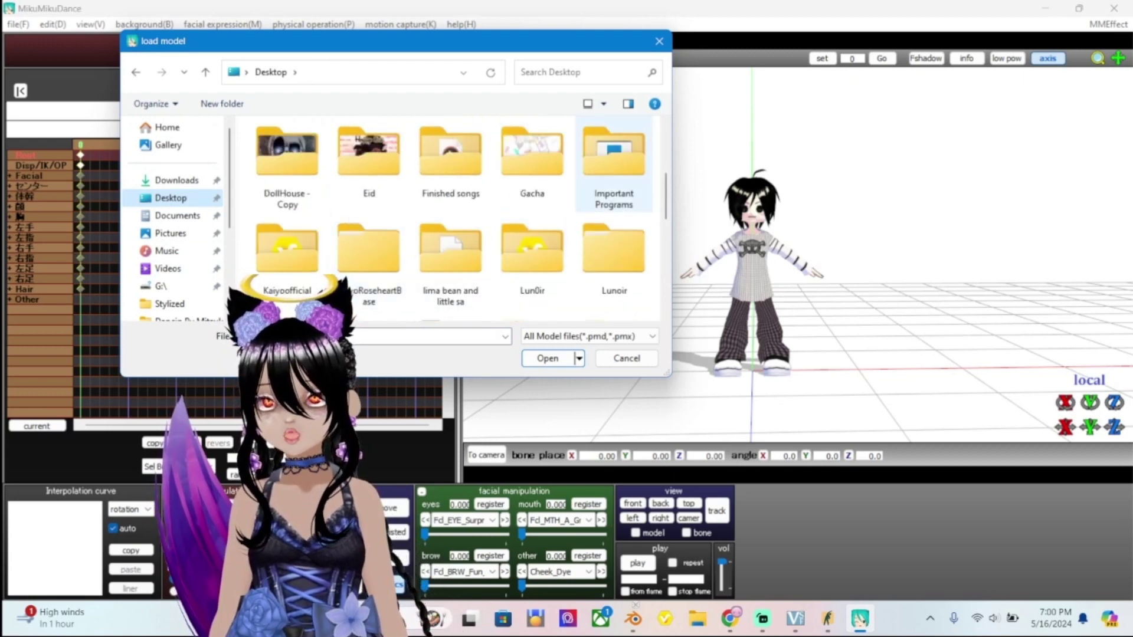
double_click(614, 156)
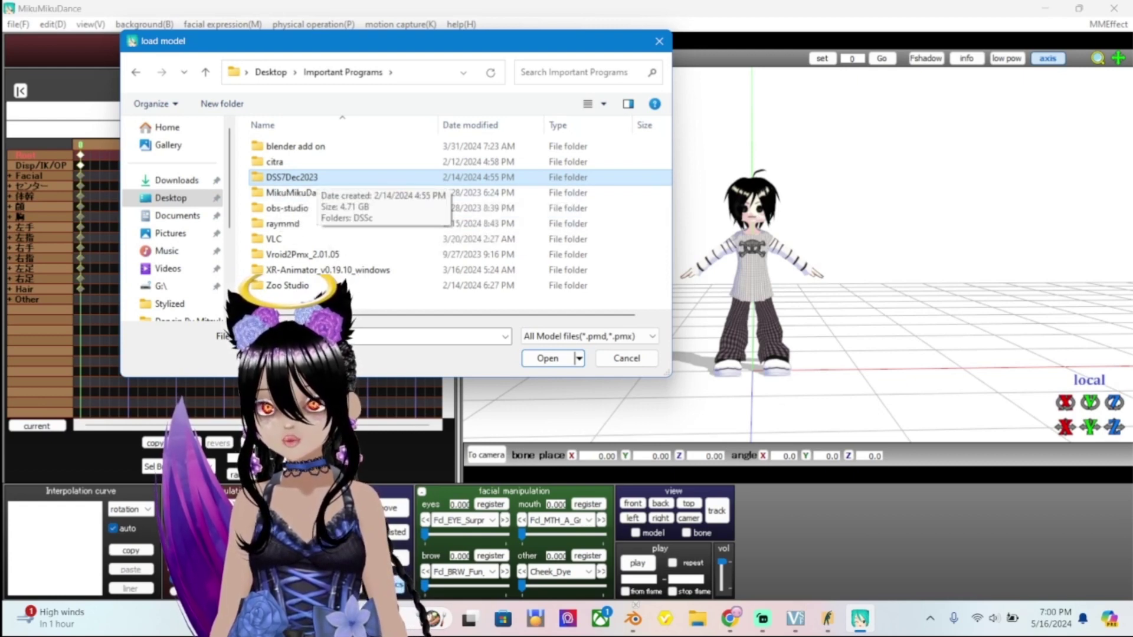
double_click(318, 178)
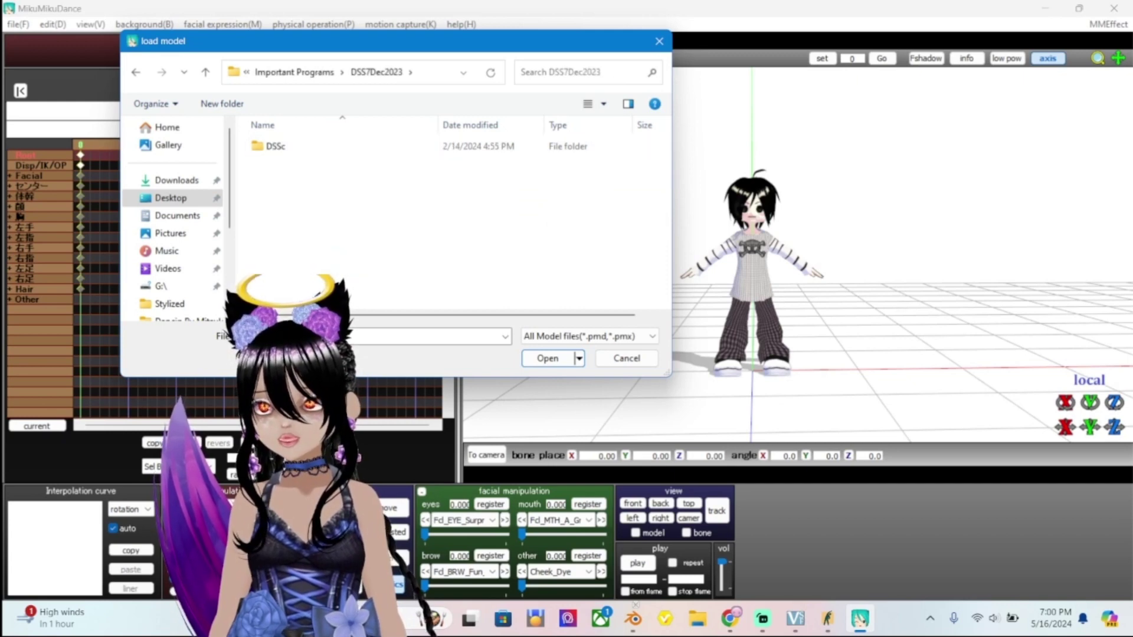
click(275, 146)
double_click(276, 146)
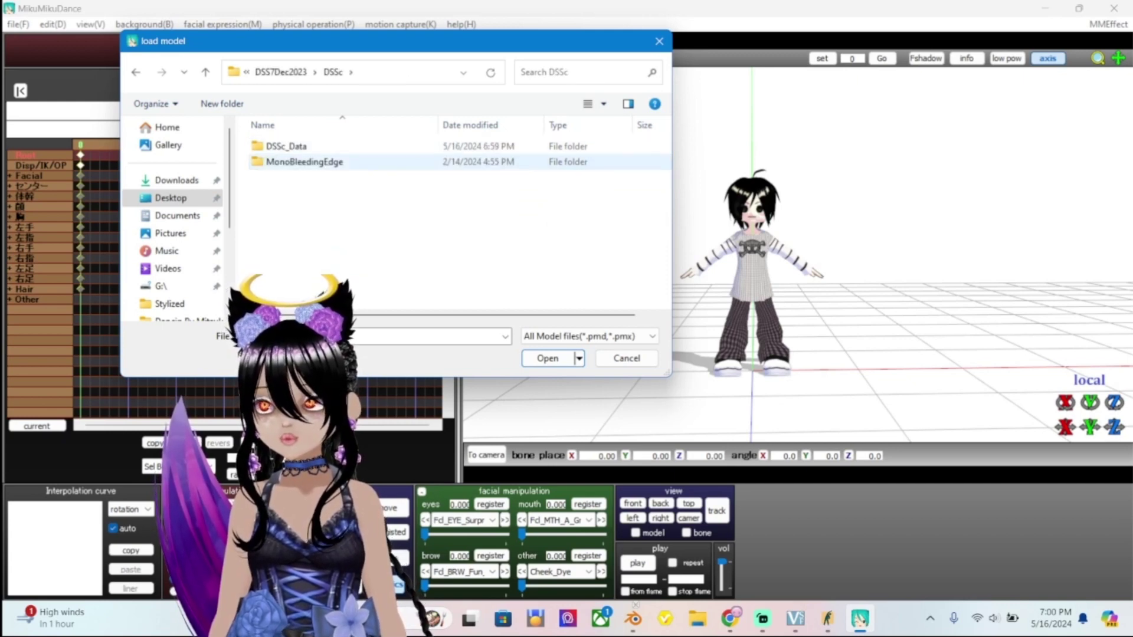
double_click(281, 146)
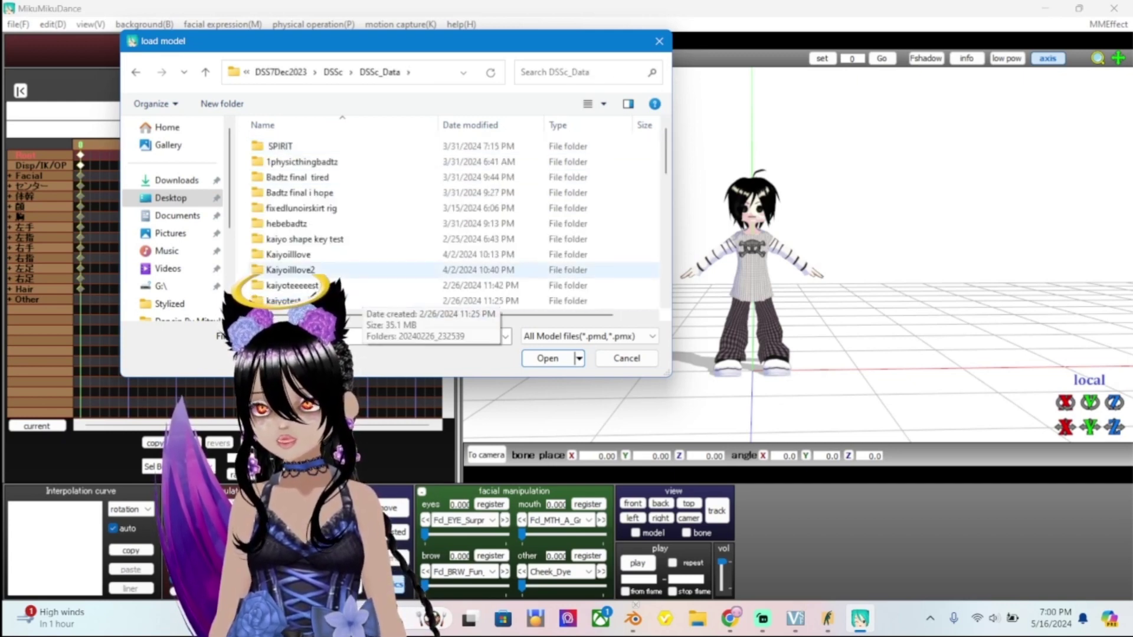
Look through the folders inside DSSc_Data and close the dialog without loading a model.
scroll(392, 278, down, 3)
scroll(389, 239, up, 3)
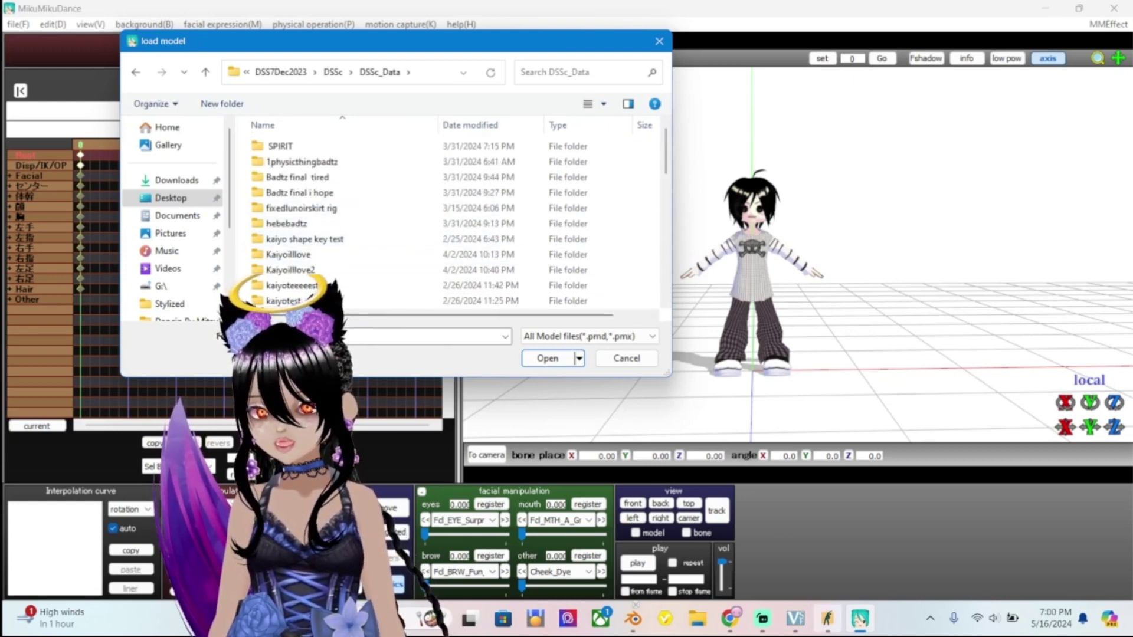
scroll(283, 253, down, 5)
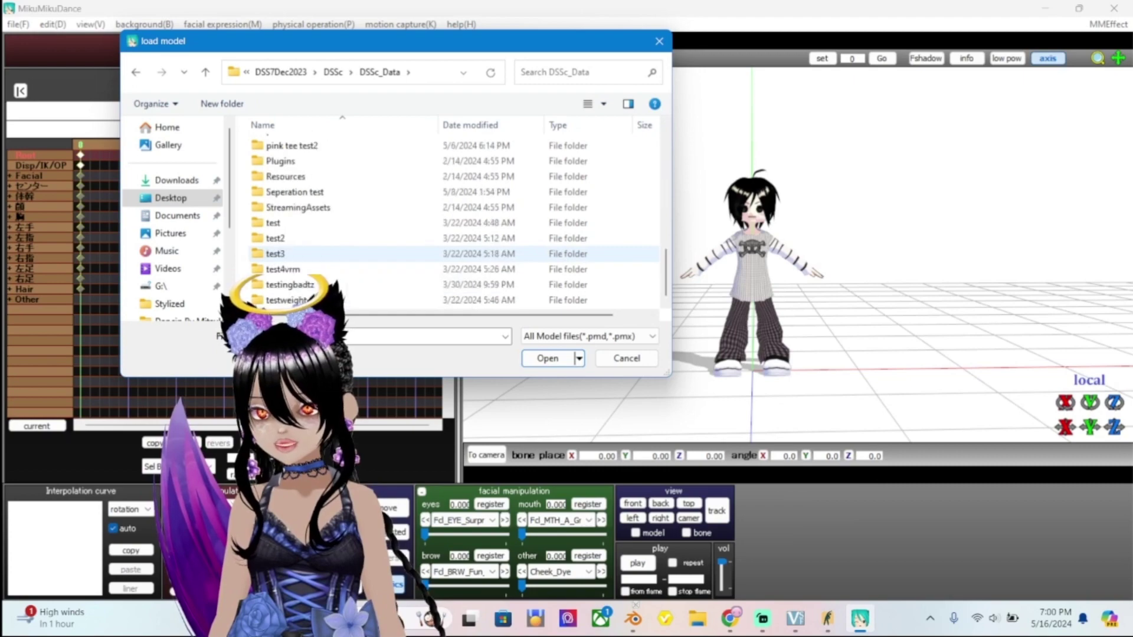
scroll(390, 254, up, 5)
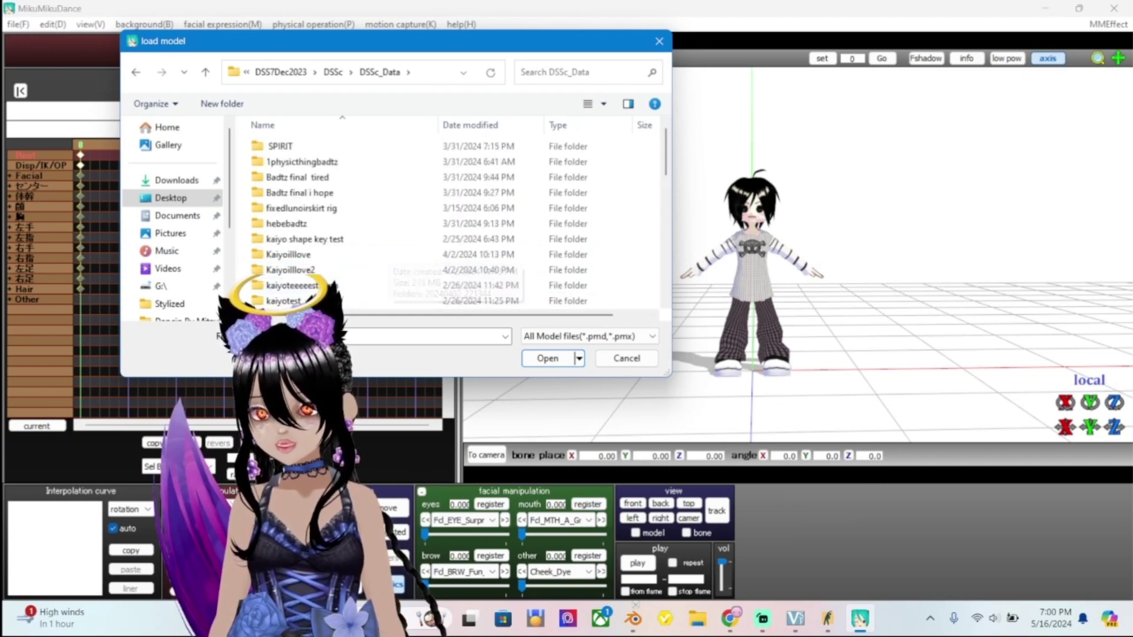
click(659, 41)
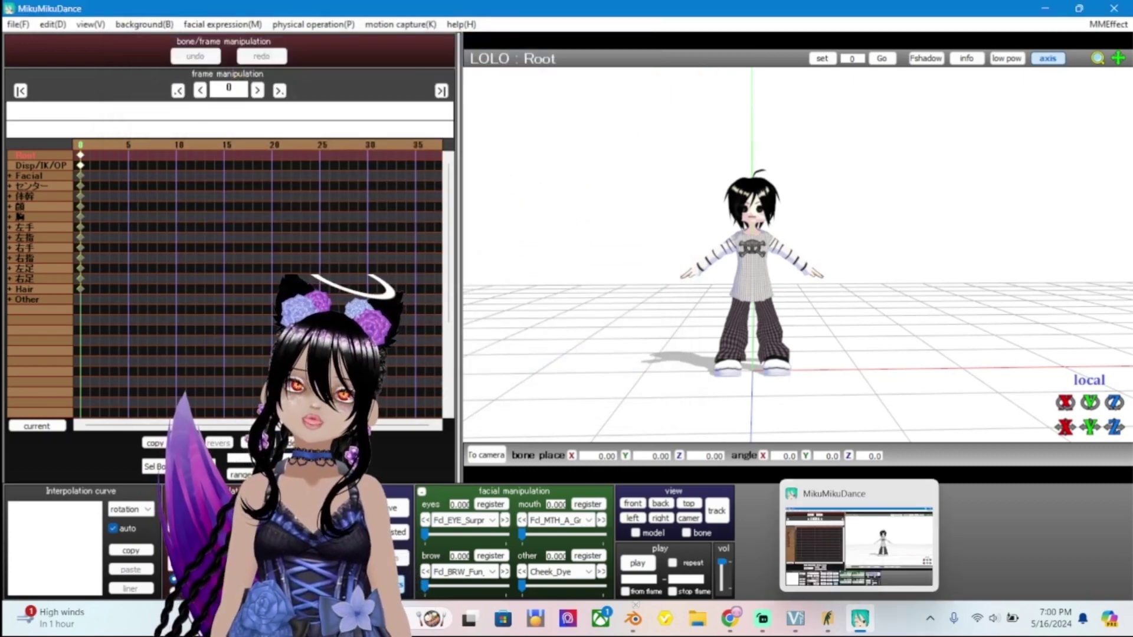
Switch to the Vroid2Pmx converter and reposition its window over the MikuMikuDance viewport.
click(827, 619)
drag(896, 56, 768, 40)
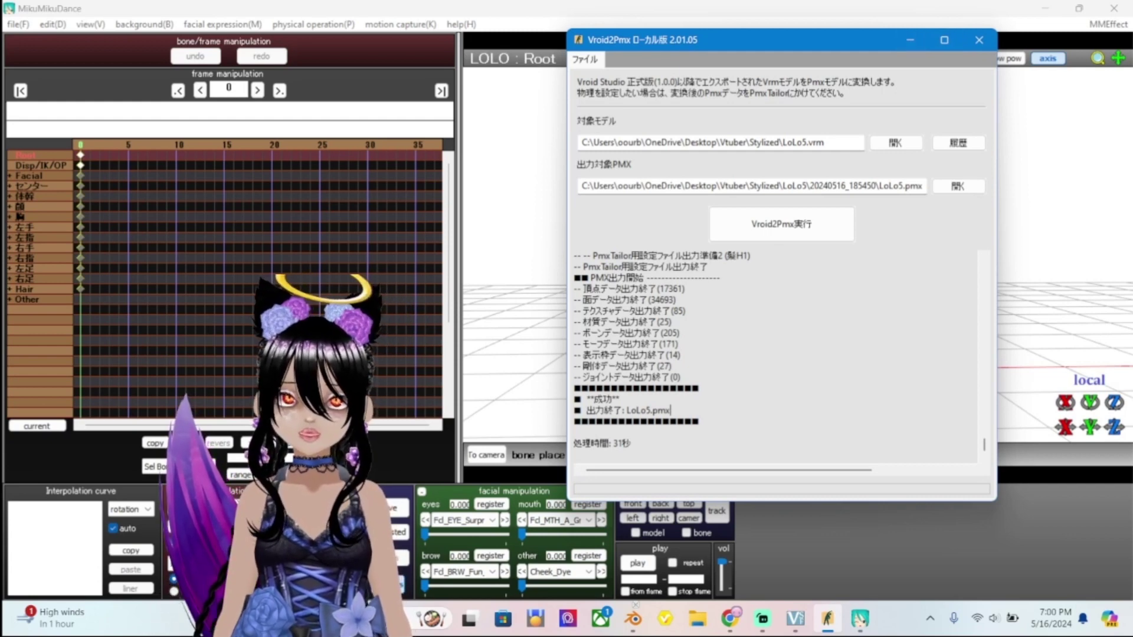
drag(767, 39, 696, 41)
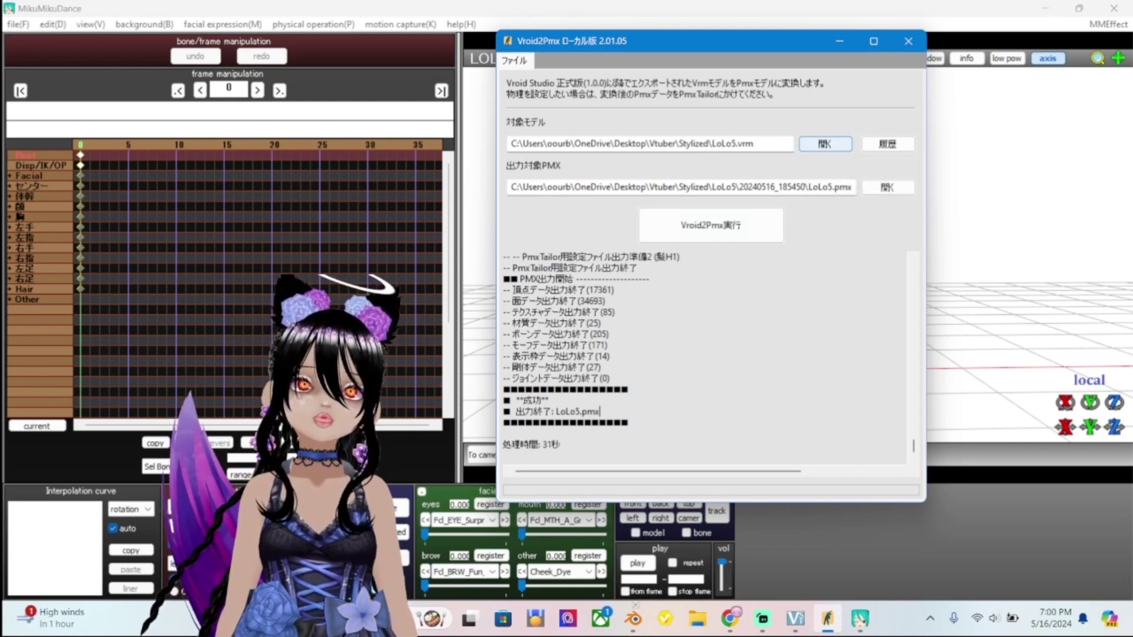
Open the "vroid 2 pmx" image from the Desktop > Vtuber > Screenies folder in File Explorer.
click(697, 619)
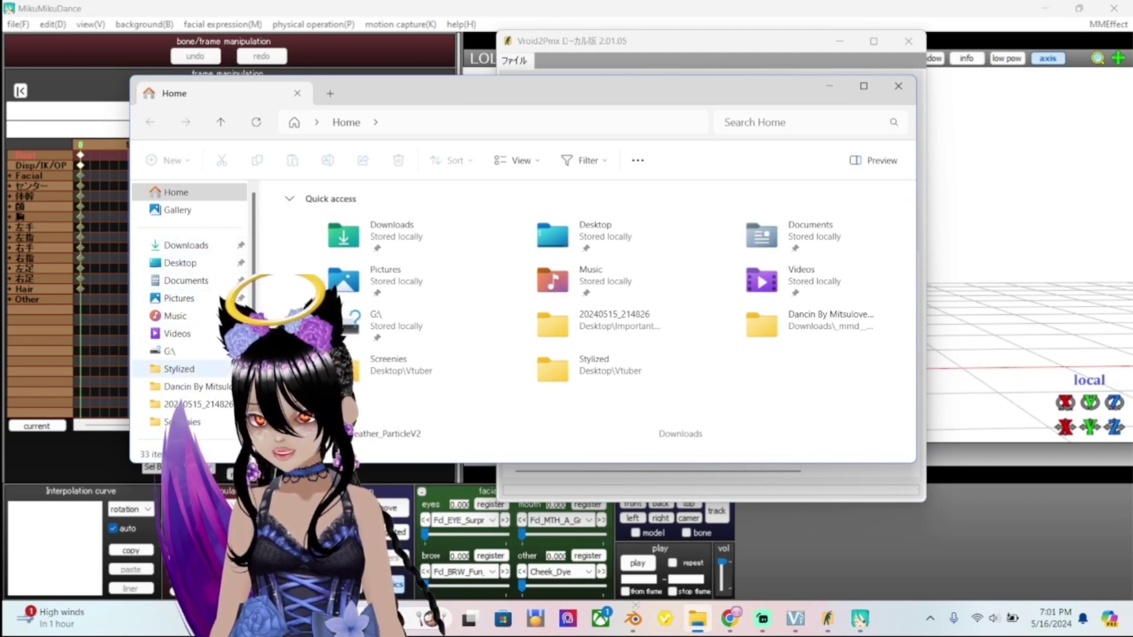
click(177, 369)
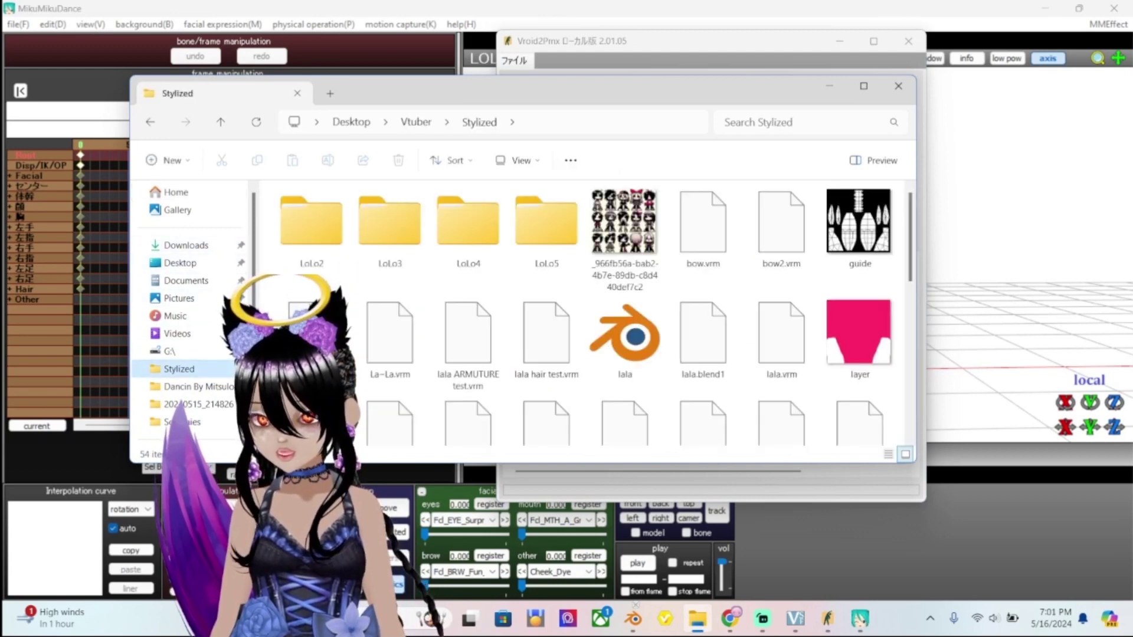
key(alt+Up)
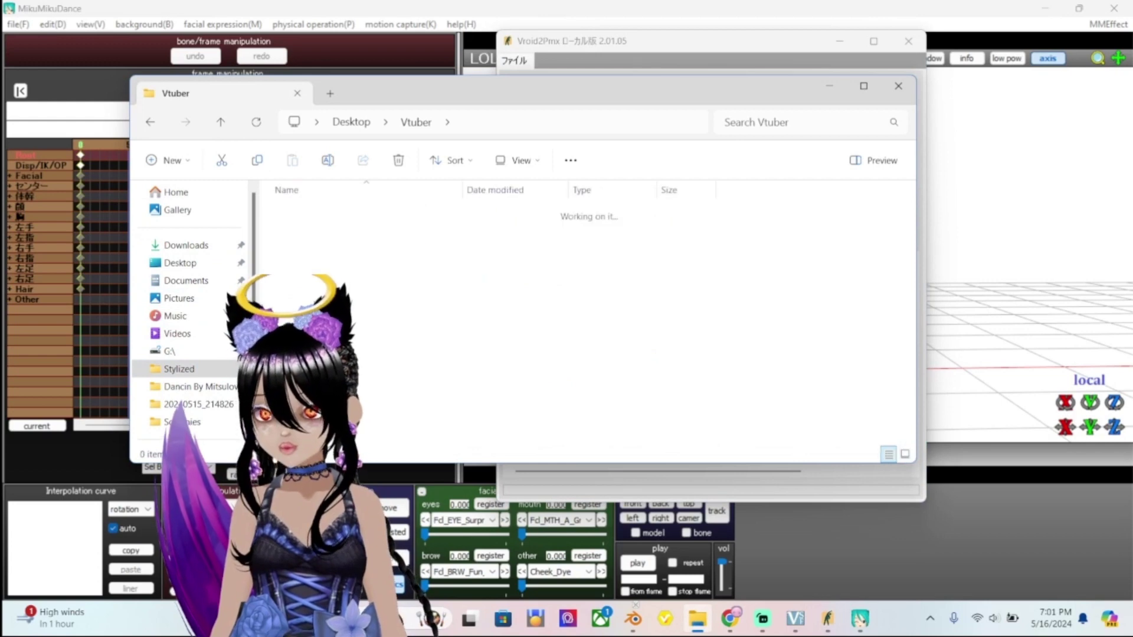
double_click(295, 243)
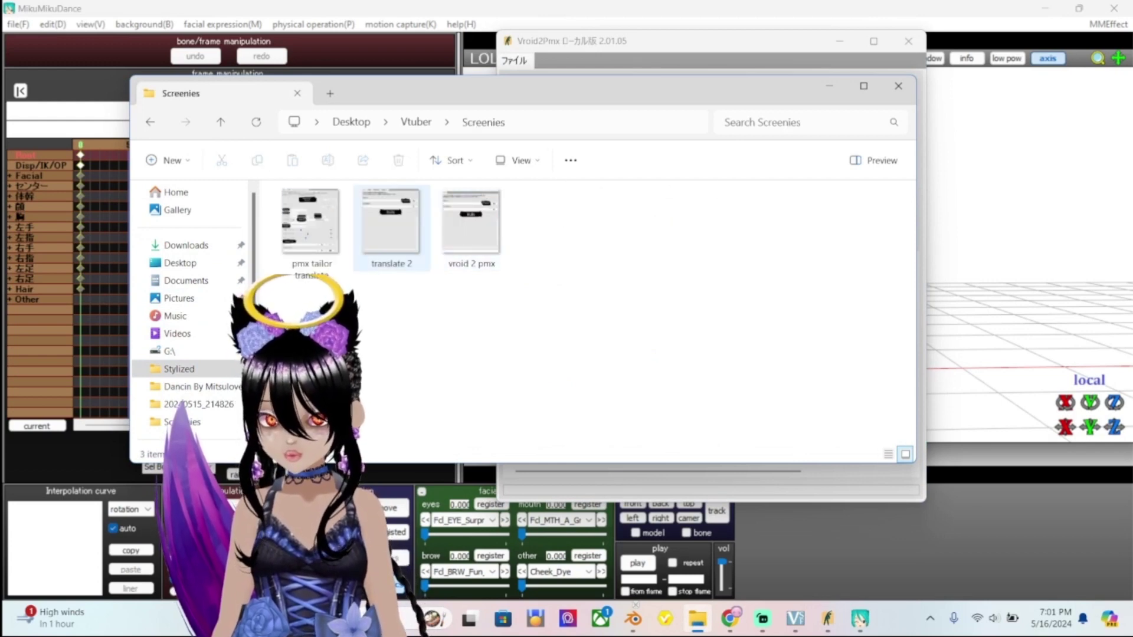
click(391, 224)
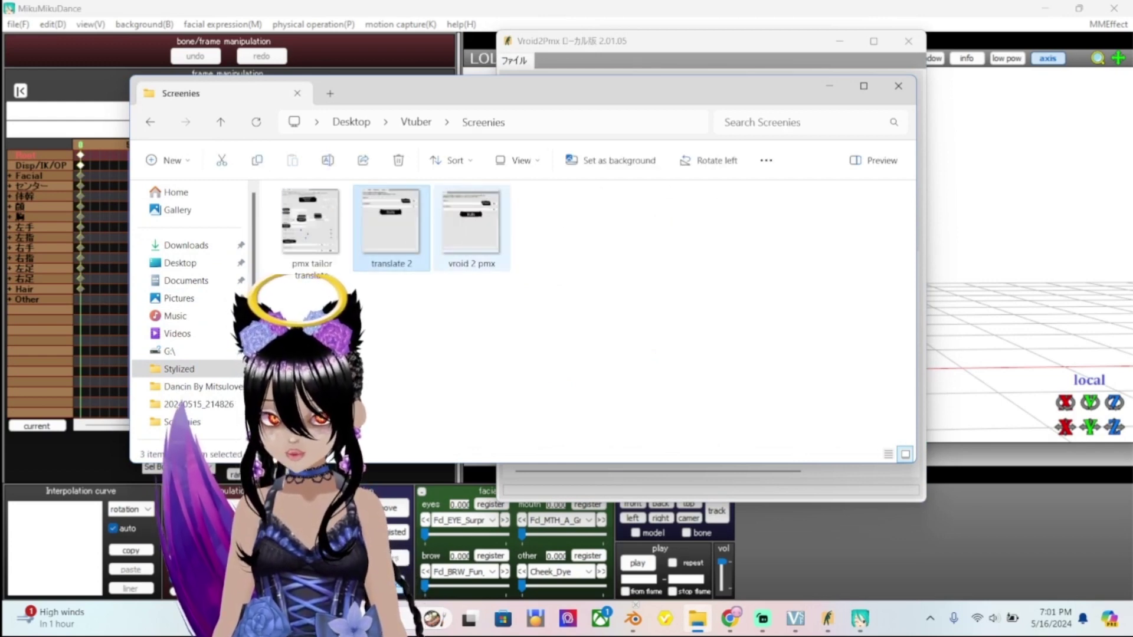
click(471, 224)
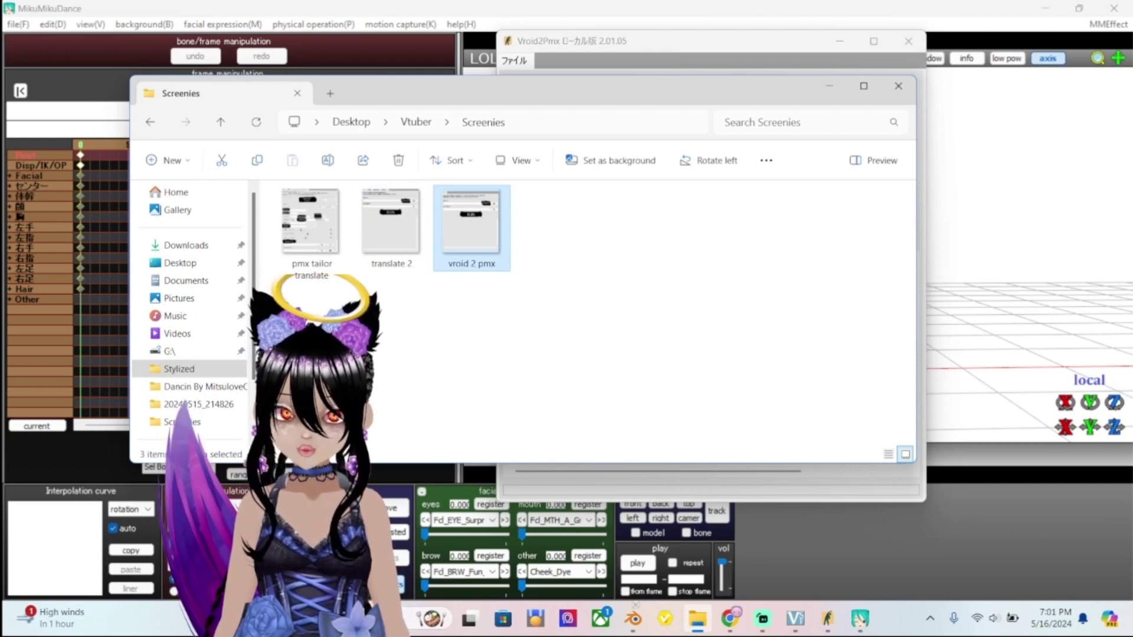
key(Return)
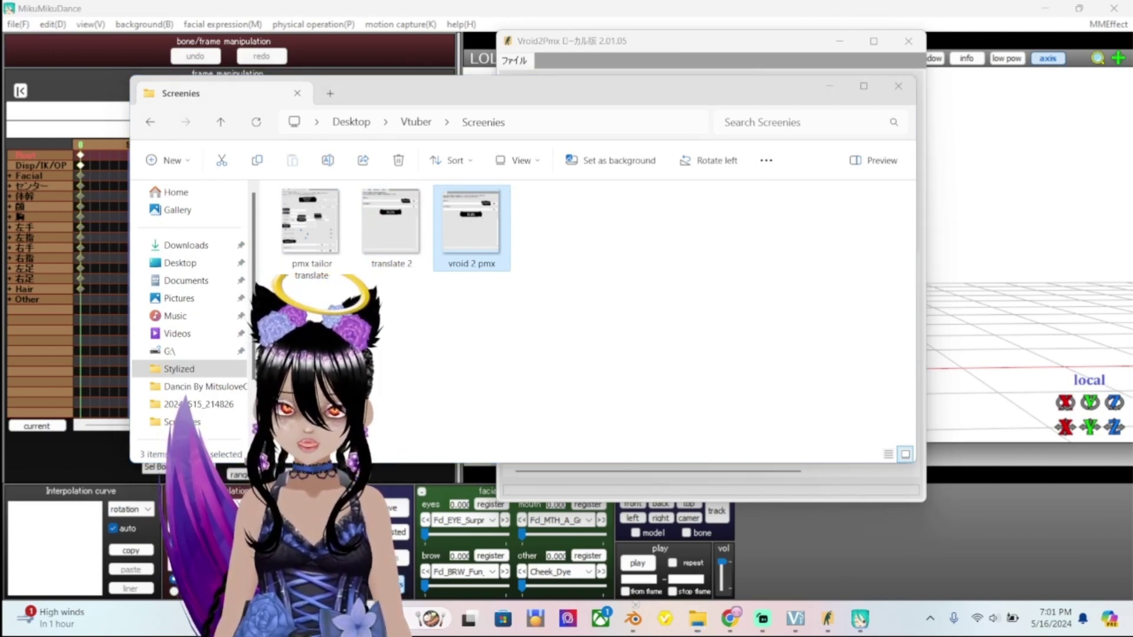
Close the Screenies folder window and place the annotated "vroid 2 pmx" image beside the Vroid2Pmx converter for comparison.
key(alt+Tab)
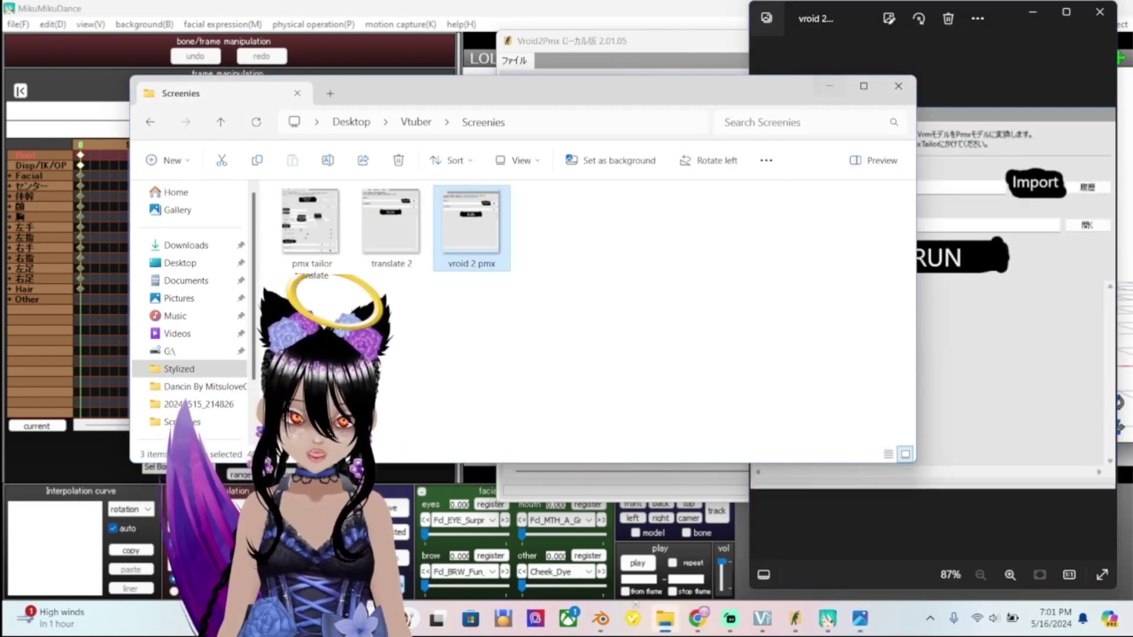
key(alt+F4)
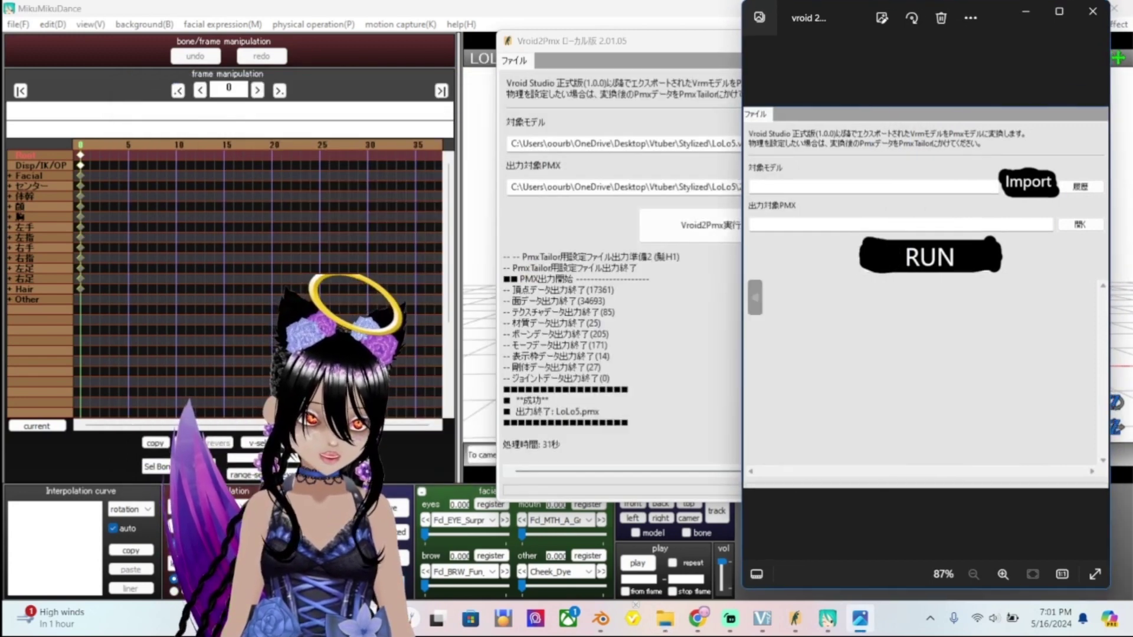
drag(838, 19, 223, 18)
key(alt+Tab)
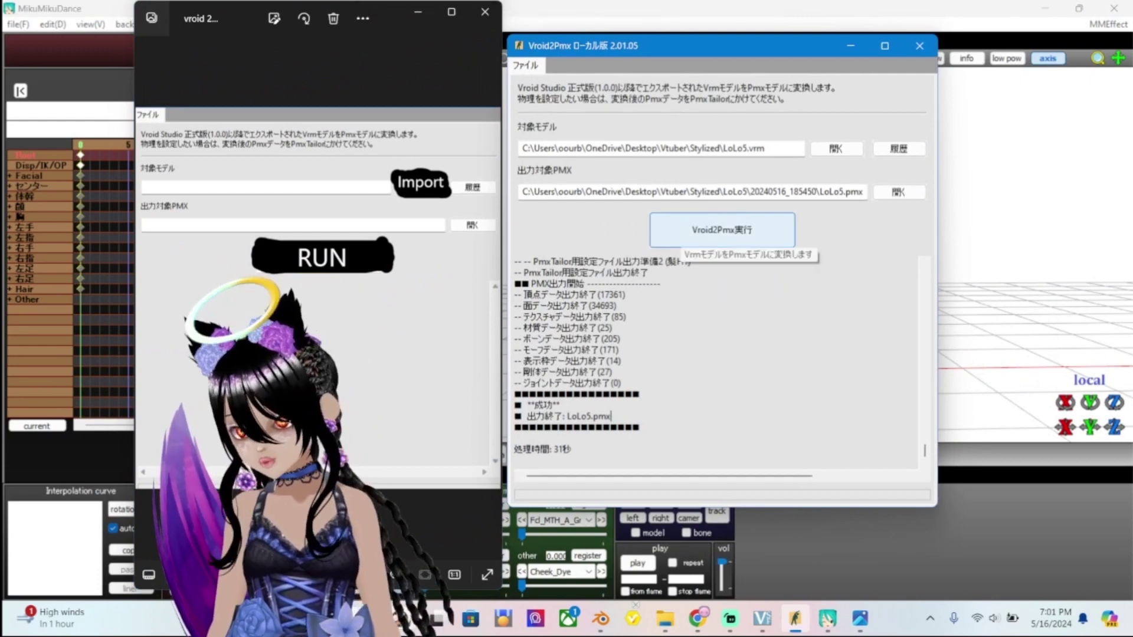
Switch to Yandex Translate in the browser and examine the translated screenshot of the physics settings at different magnifications.
click(696, 618)
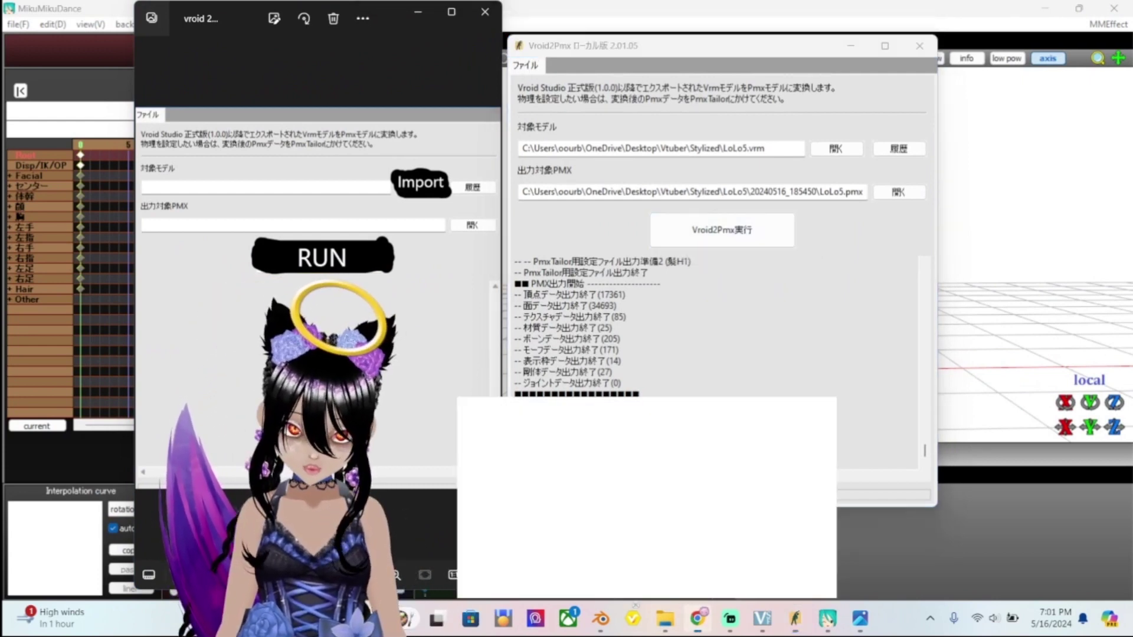
click(290, 15)
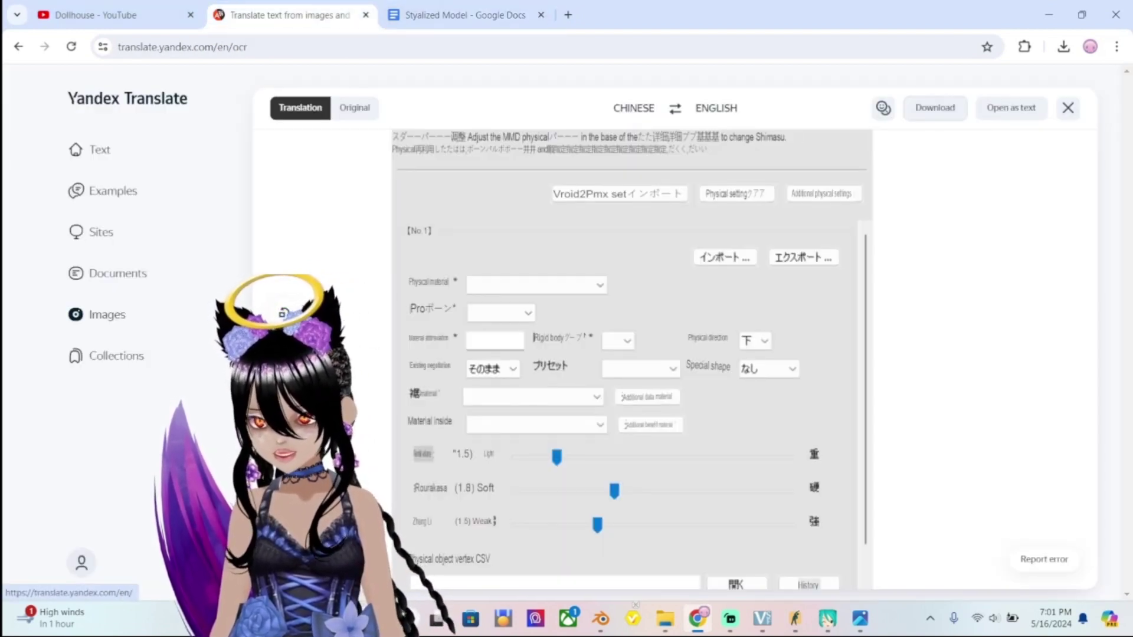
scroll(673, 286, up, 3)
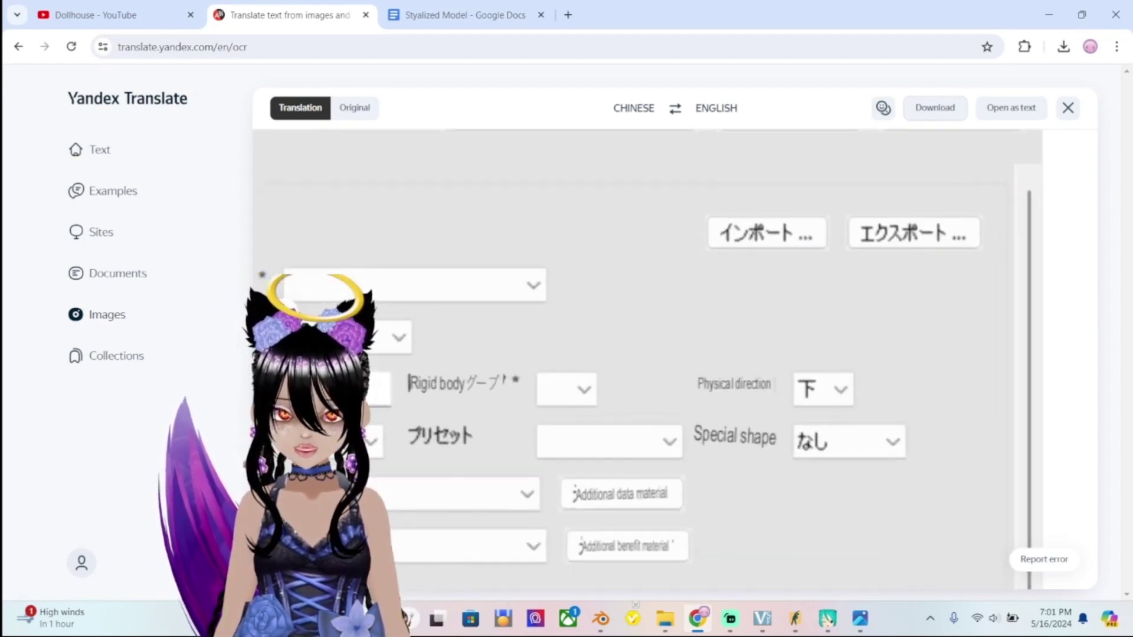
scroll(632, 360, down, 3)
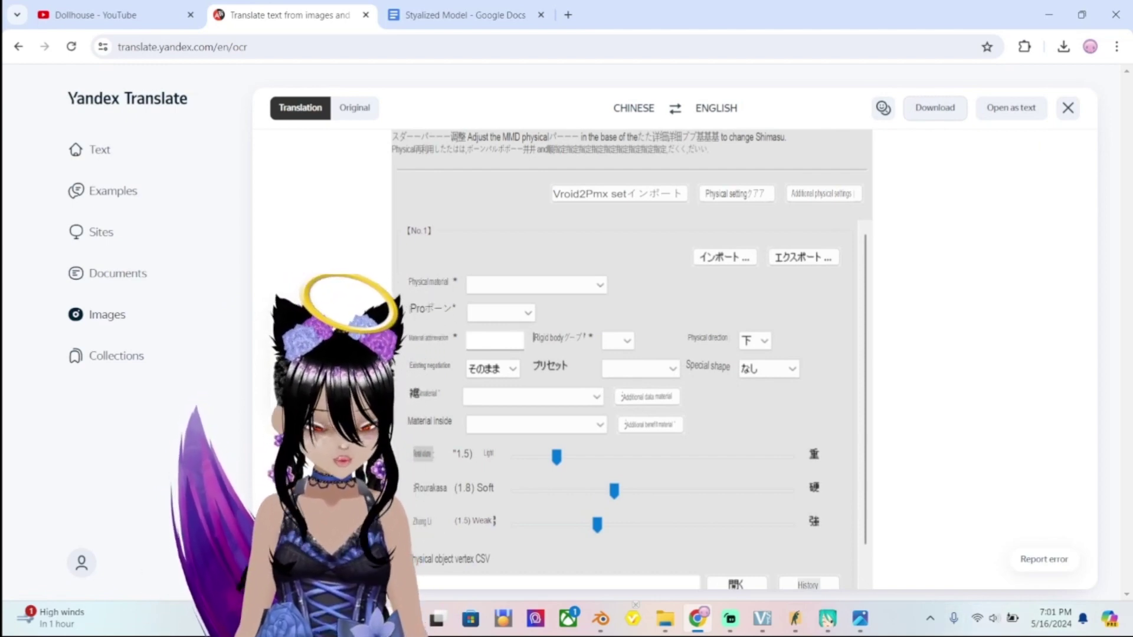
scroll(631, 354, down, 5)
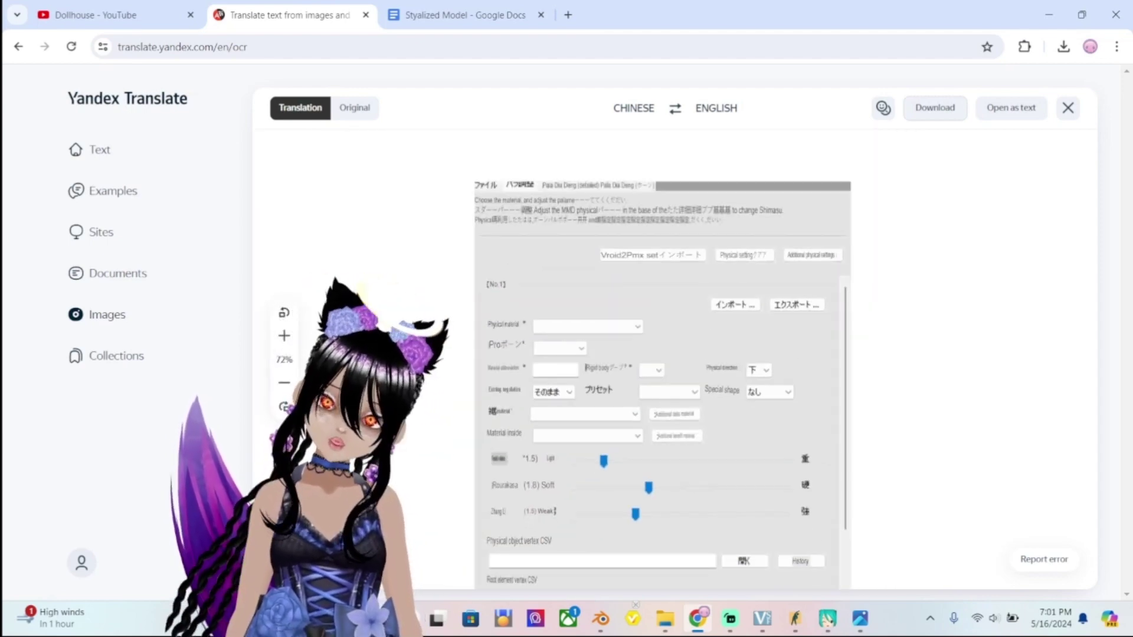
scroll(775, 484, up, 1)
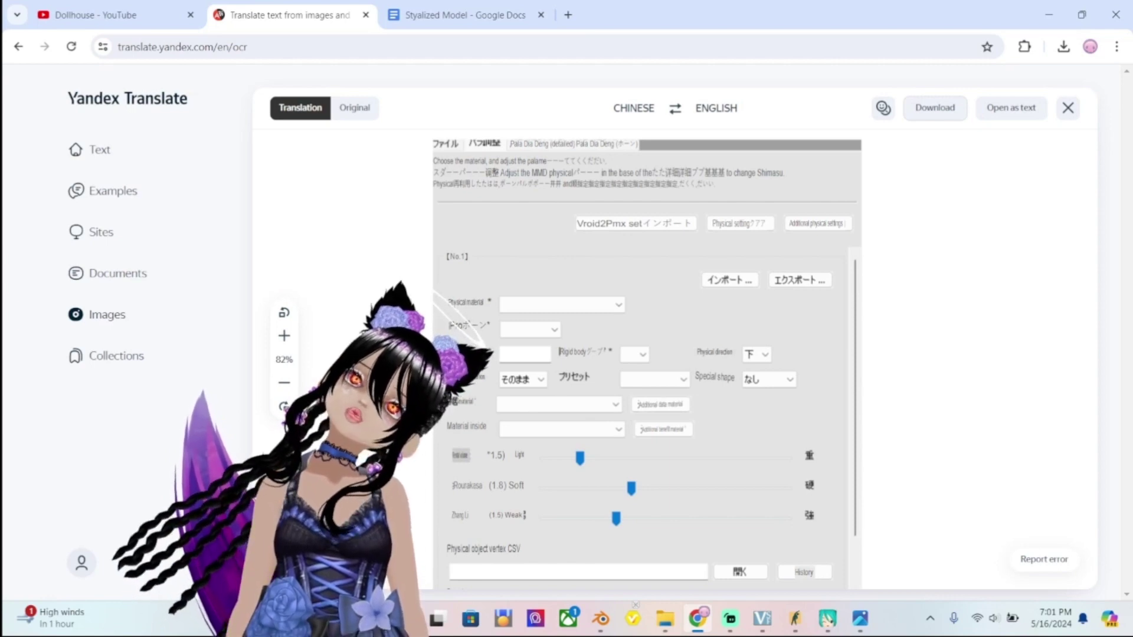
scroll(516, 283, up, 2)
scroll(536, 305, up, 3)
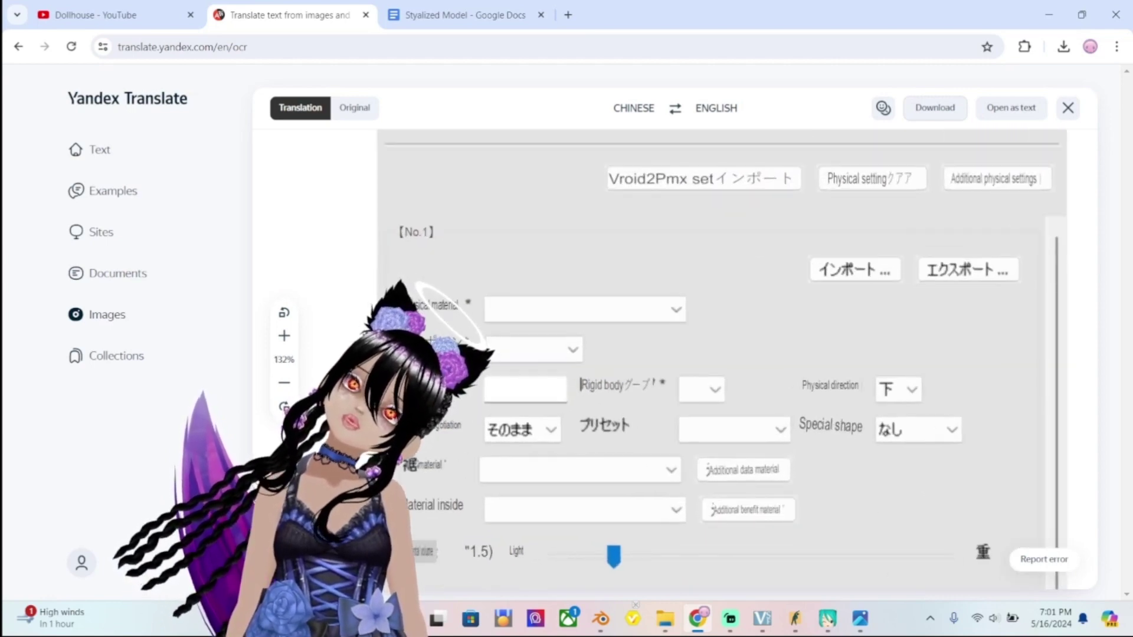
scroll(777, 360, down, 2)
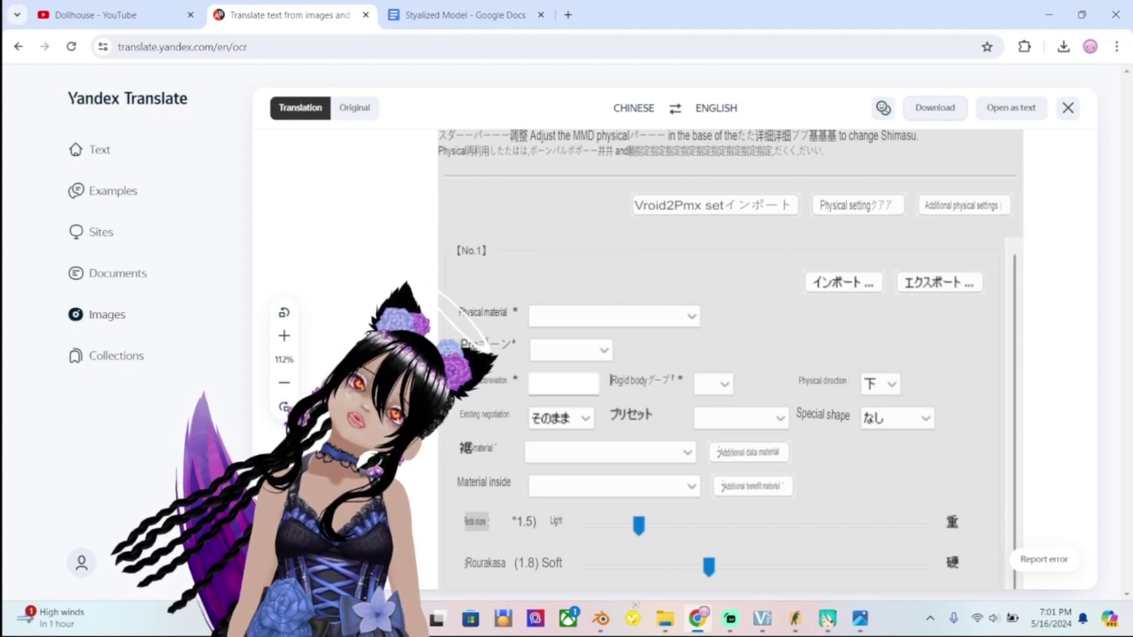
scroll(502, 292, down, 2)
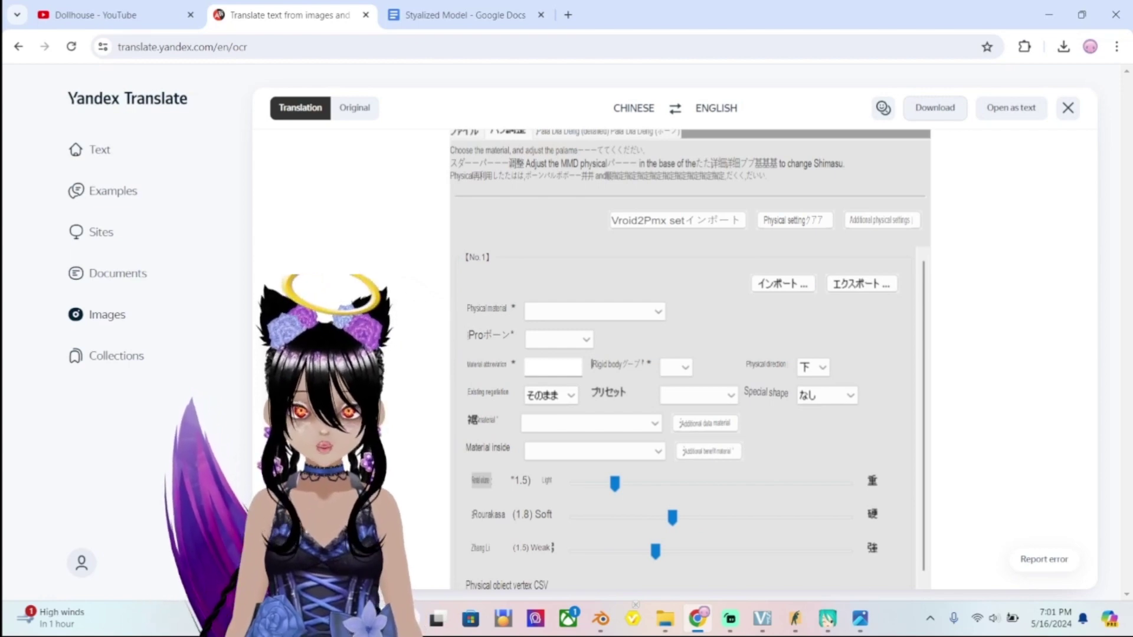
scroll(659, 306, up, 2)
scroll(749, 323, down, 2)
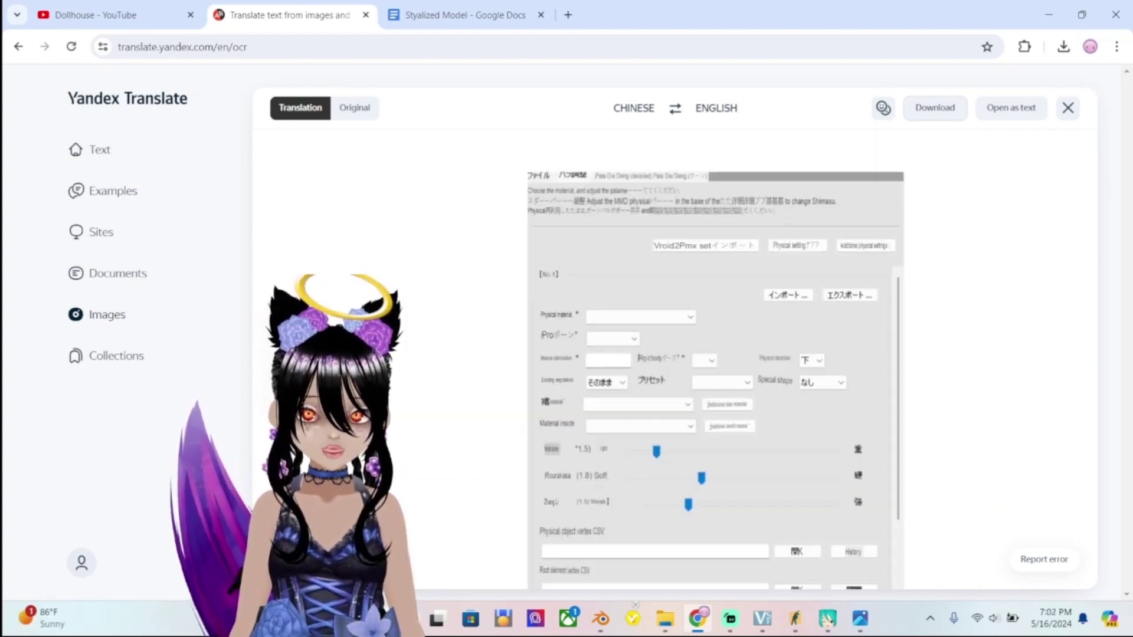
Switch to the Vroid2Pmx converter and show the annotated "vroid 2 pmx" reference image beside it.
key(alt+Tab)
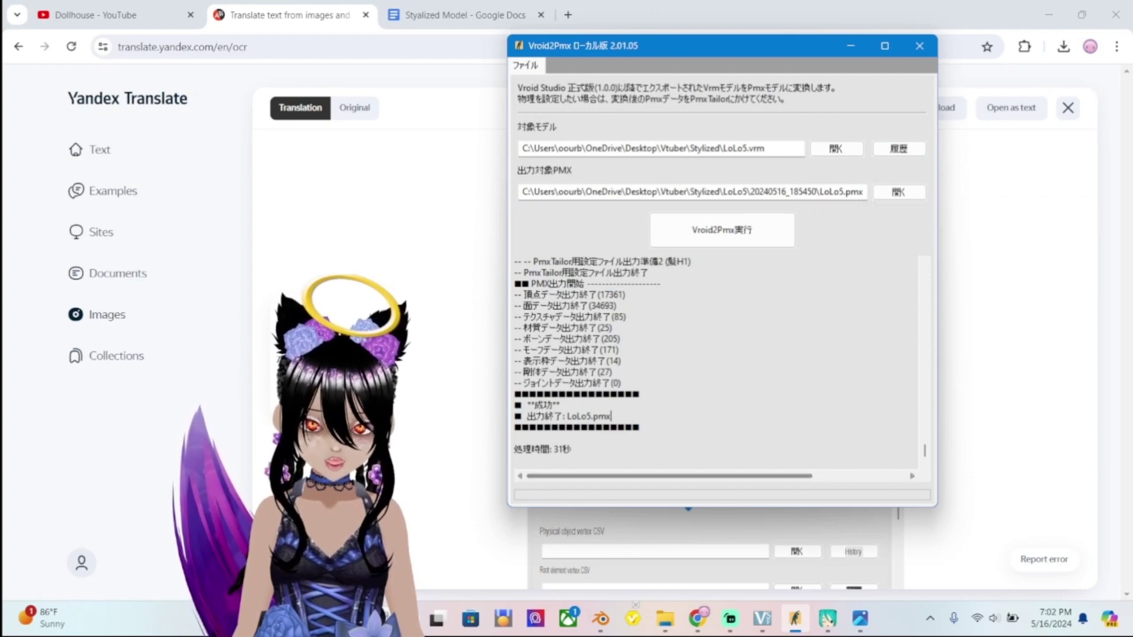
click(860, 619)
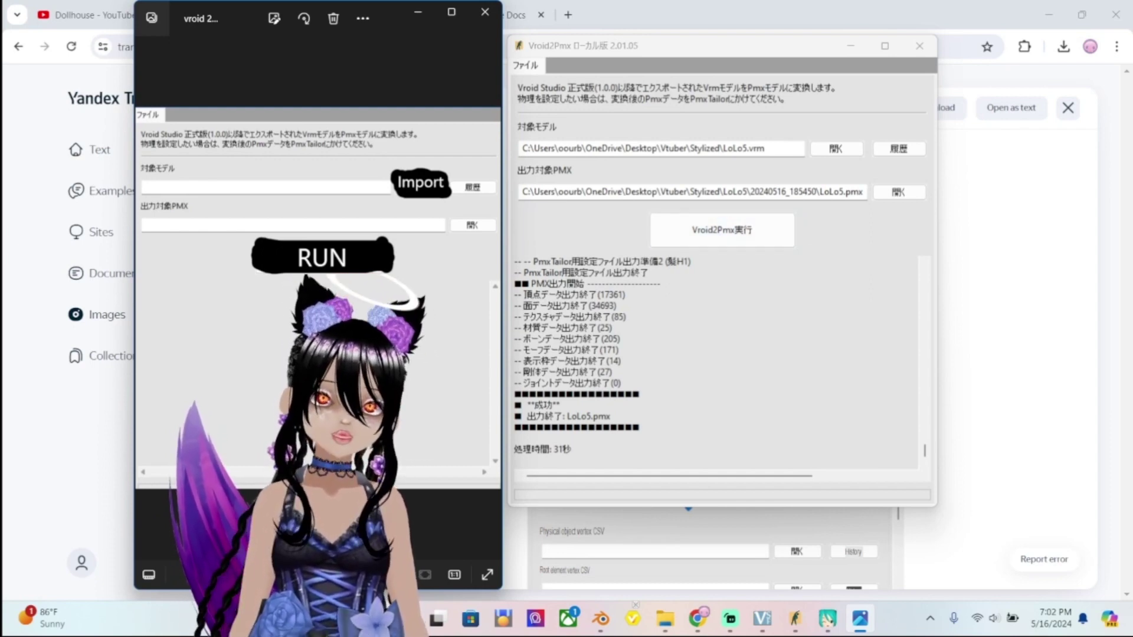
click(761, 318)
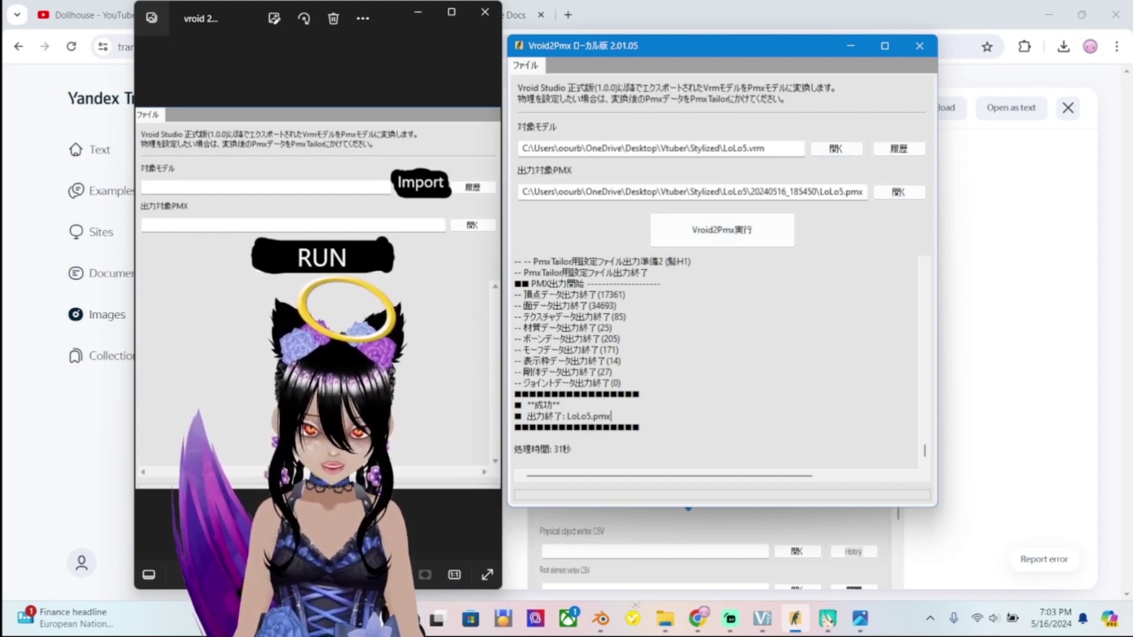
Browse for a new target model in the Desktop > Important Programs > DSS7Dec2023 > DSSc > DSSc_Data folder.
click(835, 148)
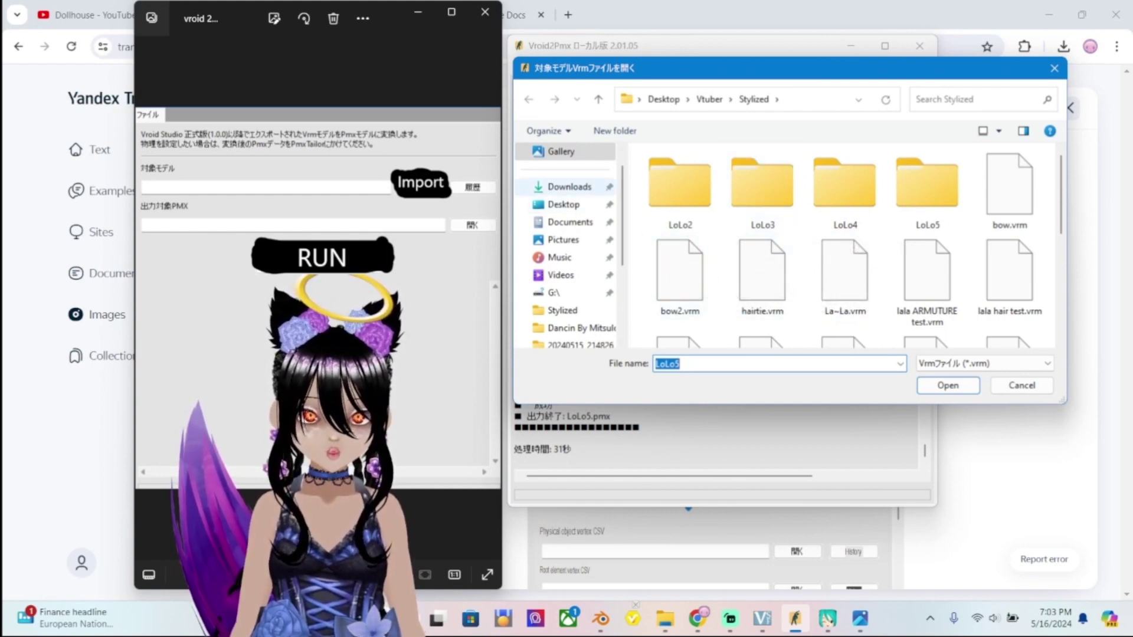
click(564, 204)
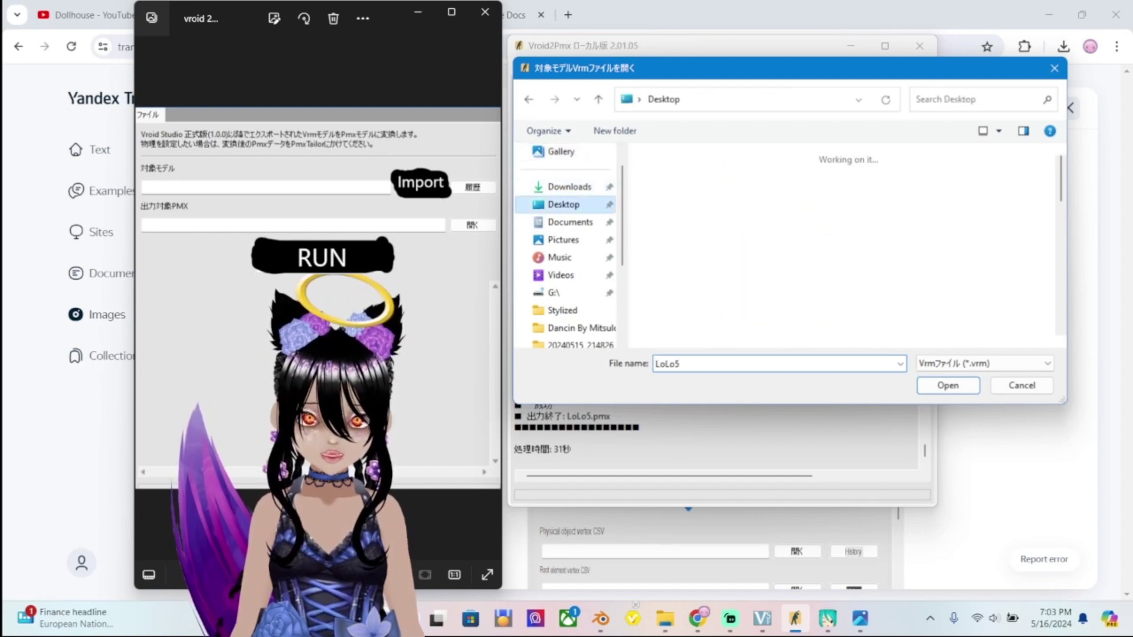
double_click(1009, 195)
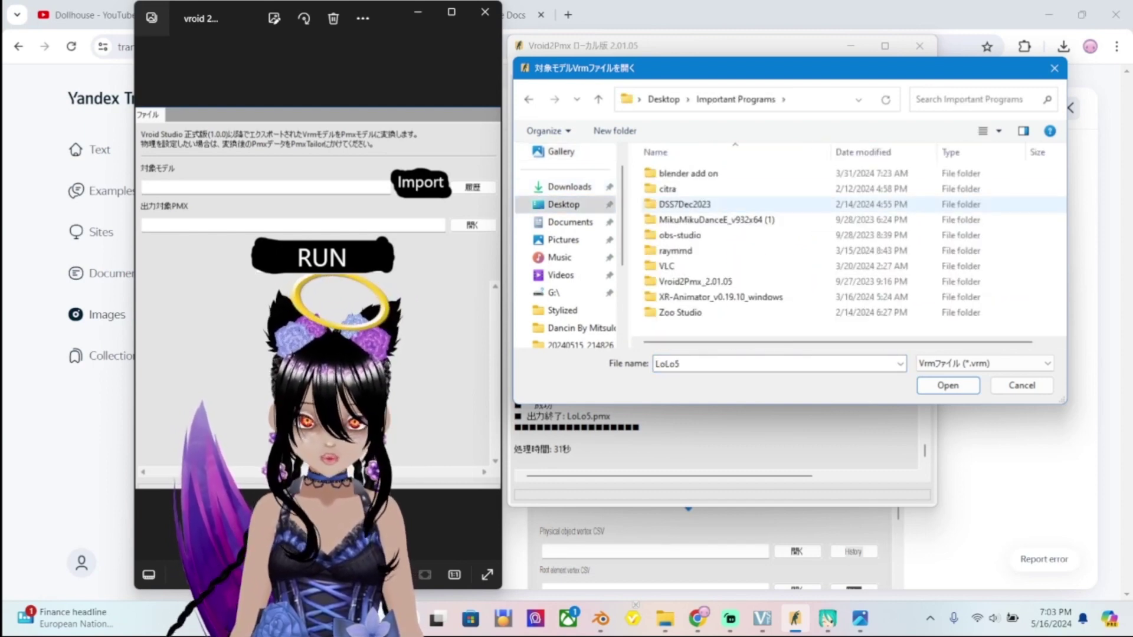
double_click(679, 204)
double_click(669, 173)
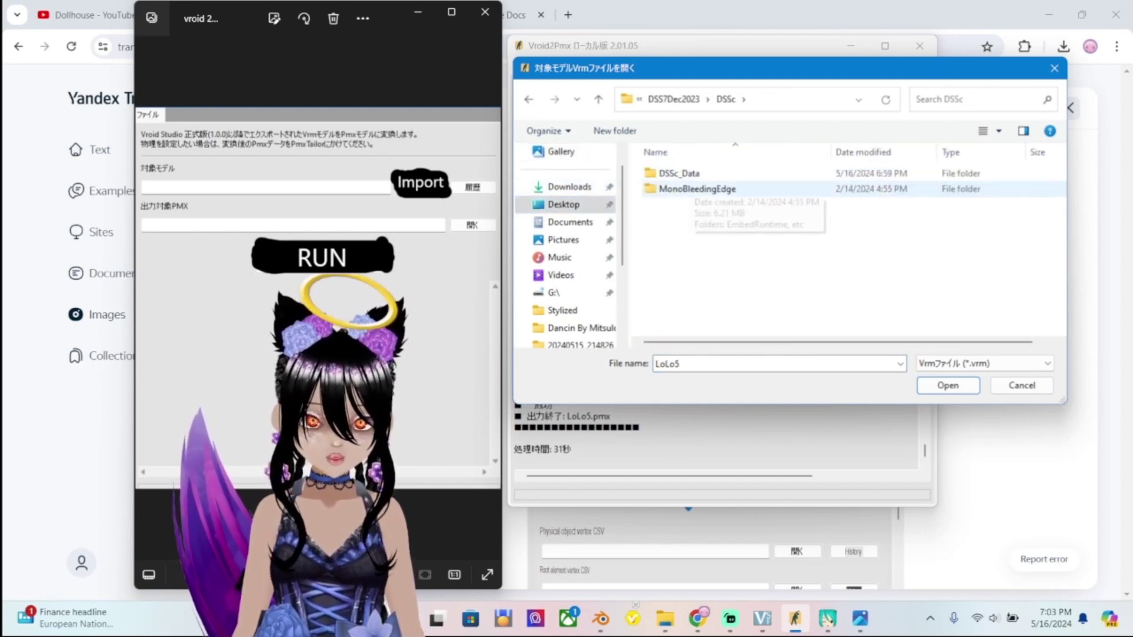
double_click(673, 173)
Load LoLo5.vrm from the DSSc_Data folder as the converter's target model.
scroll(732, 248, down, 10)
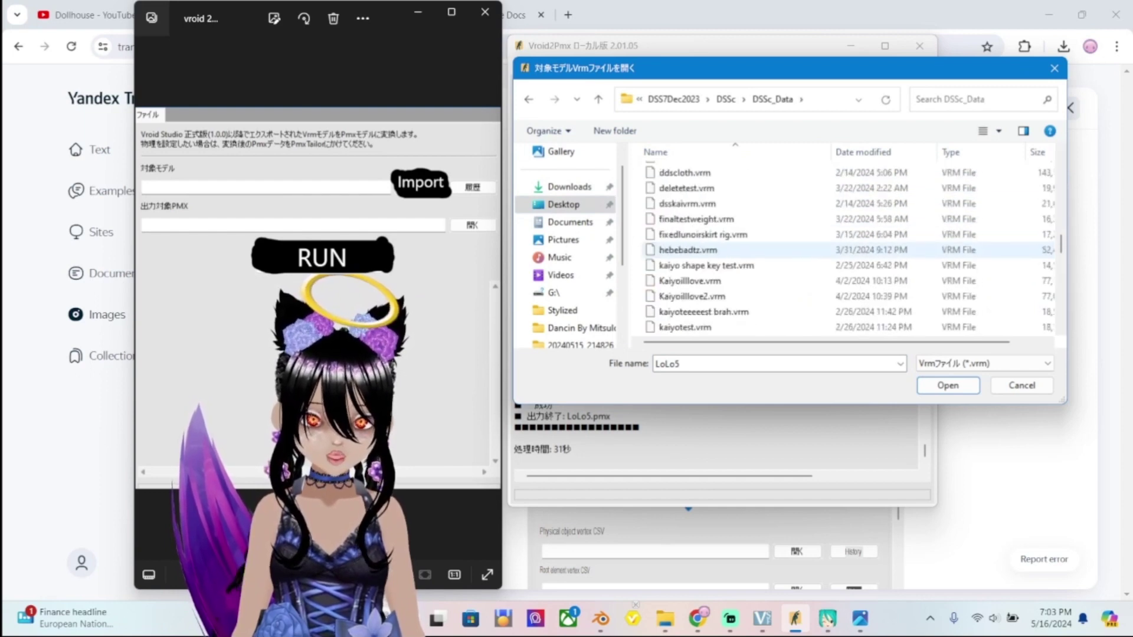
scroll(732, 250, down, 5)
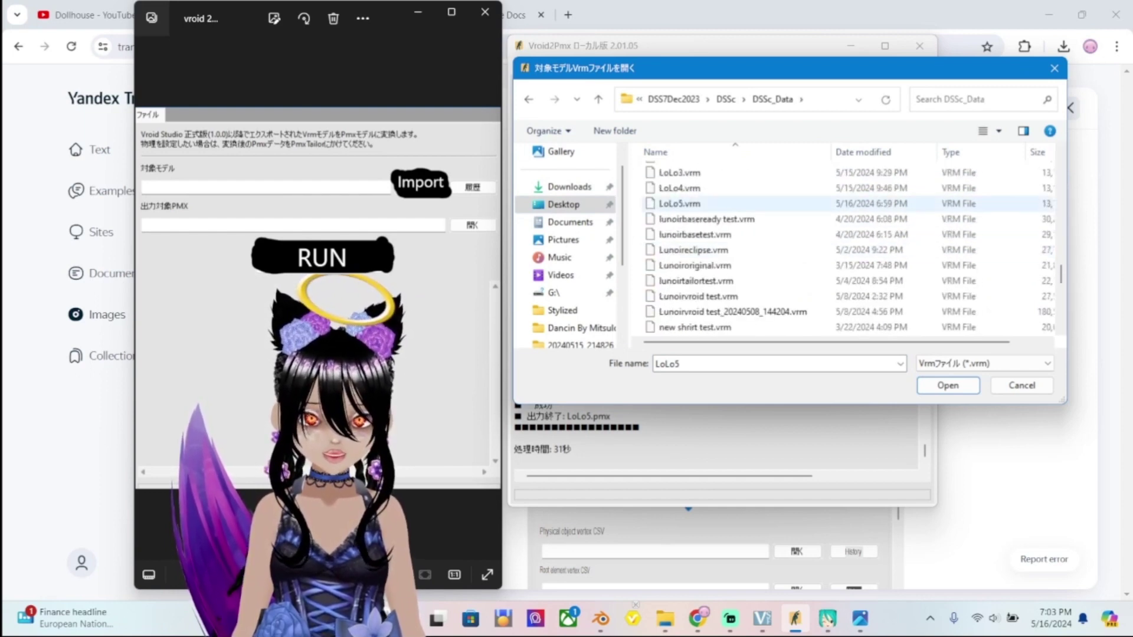
click(679, 203)
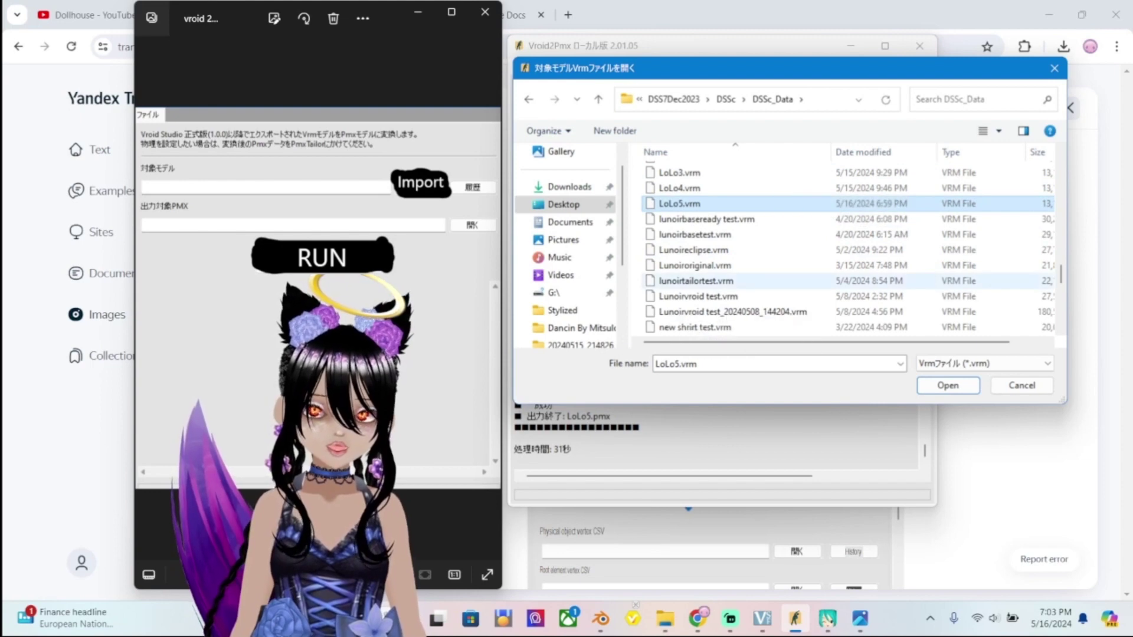
scroll(732, 277, down, 8)
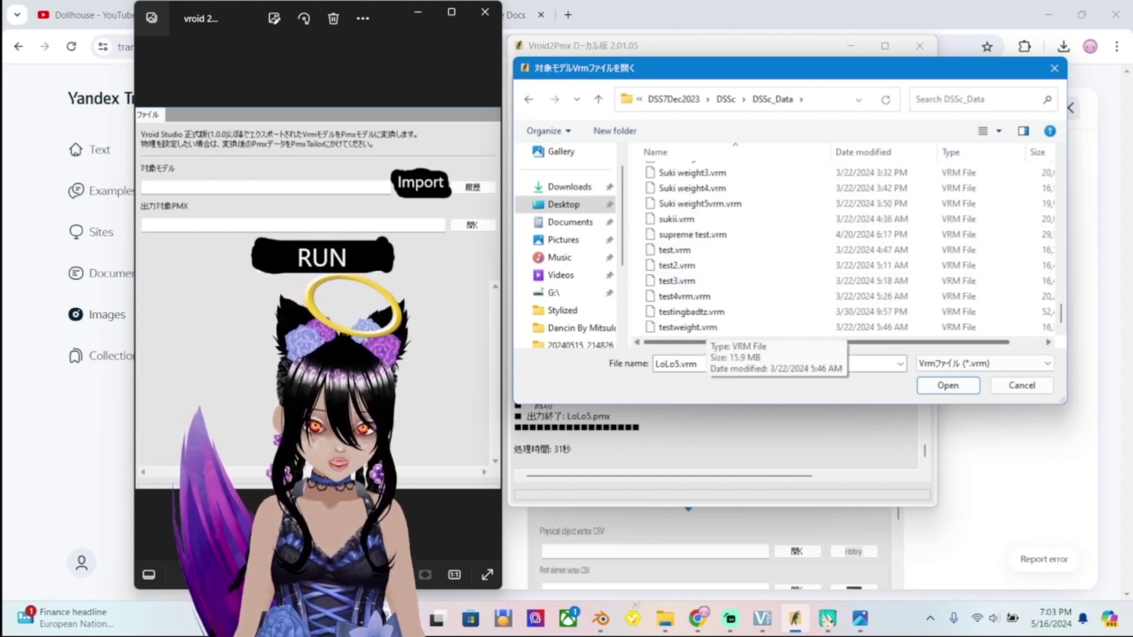
scroll(708, 283, up, 9)
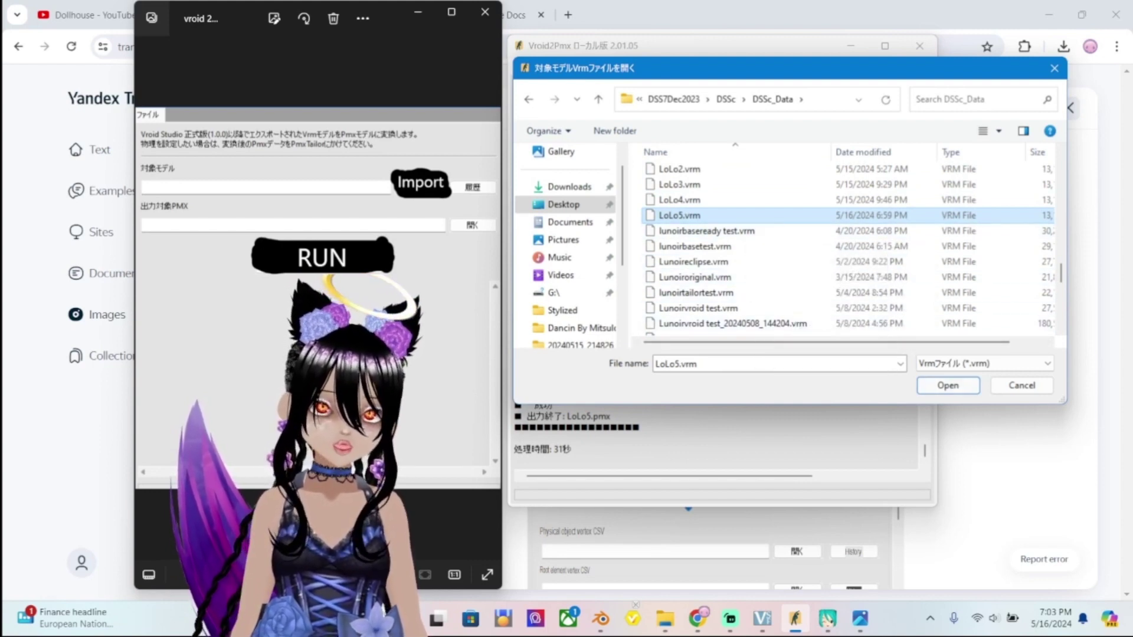
key(Return)
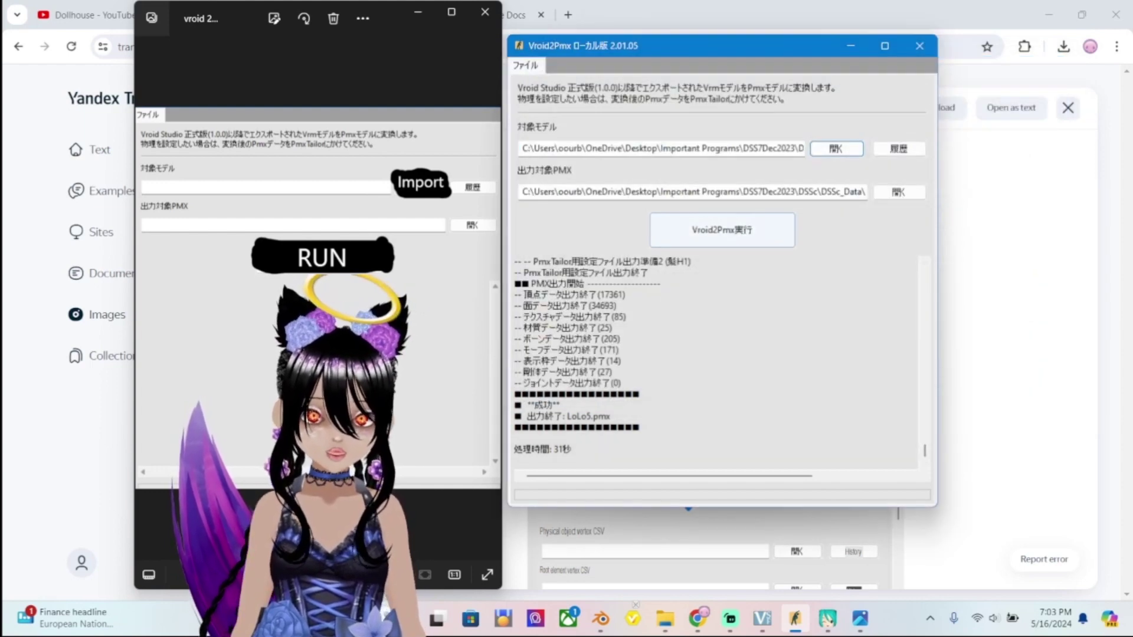
Run the Vroid2Pmx conversion of LoLo5.vrm and highlight the PMX output lines in the log.
click(744, 229)
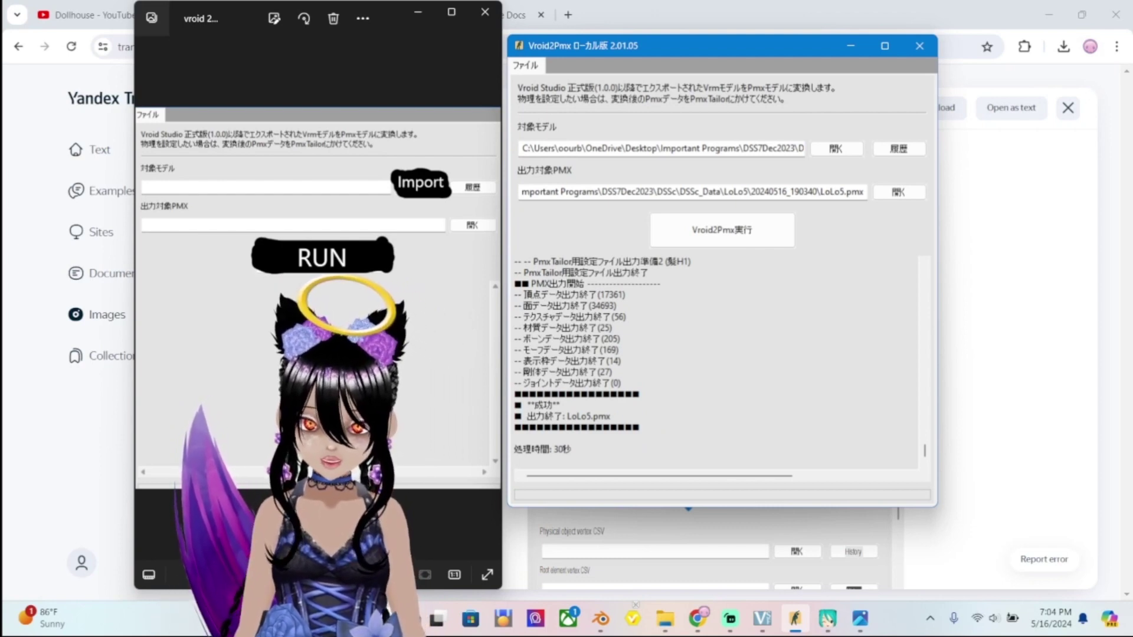
drag(523, 416, 611, 416)
click(612, 416)
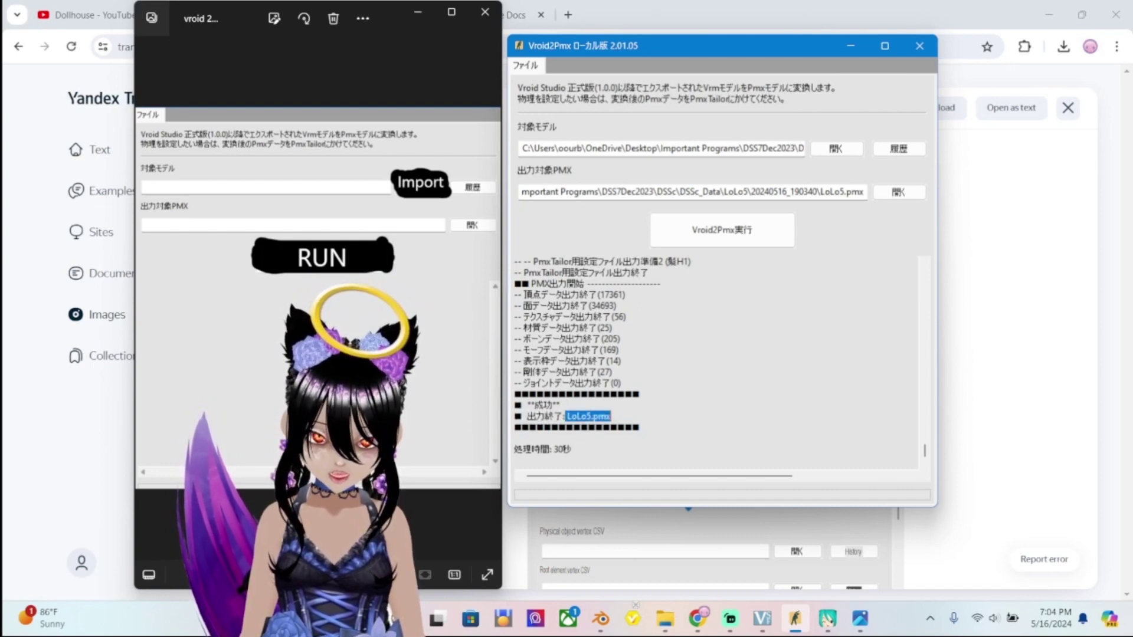
drag(572, 449, 649, 273)
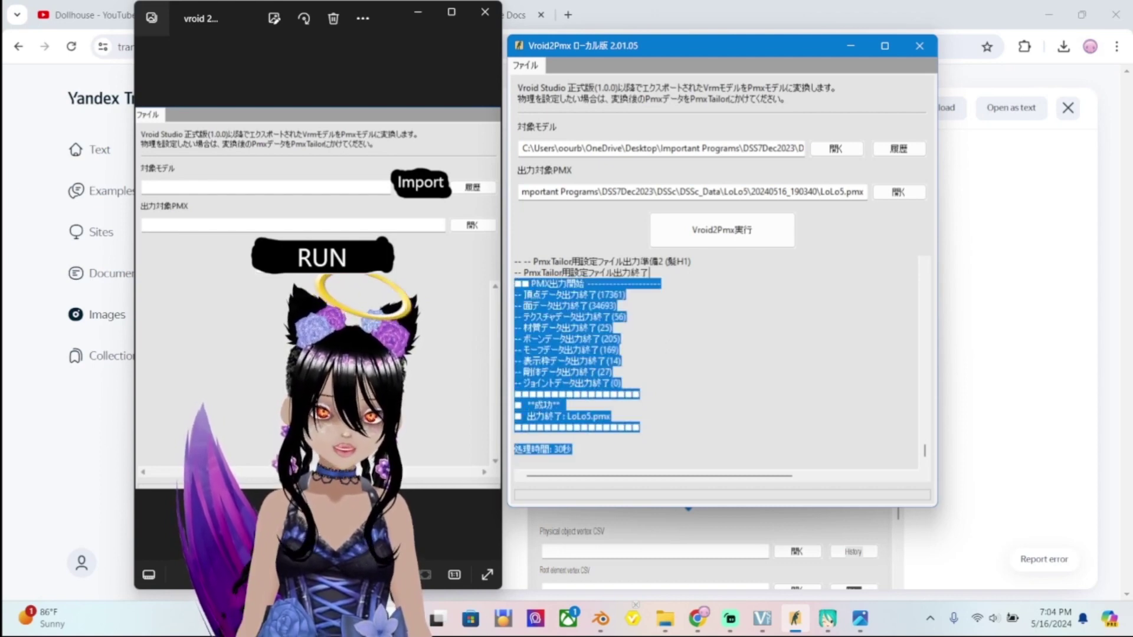
click(618, 349)
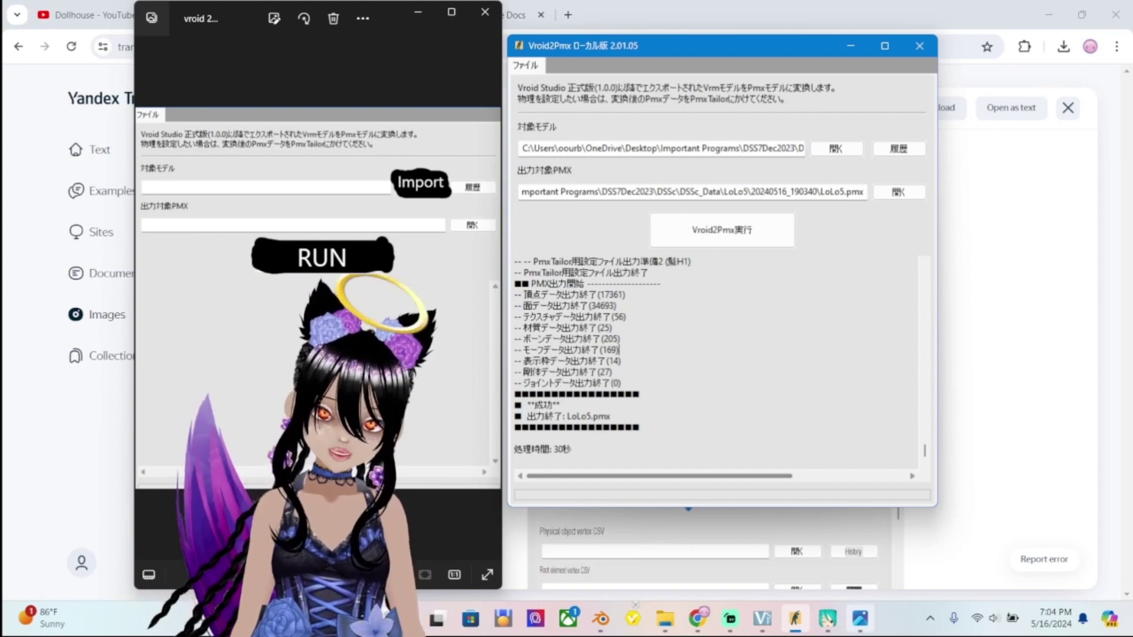
Switch to MikuMikuDance and browse for a model to load in Desktop > Important Programs > DSS7Dec2023 > DSSc > DSSc_Data.
click(828, 618)
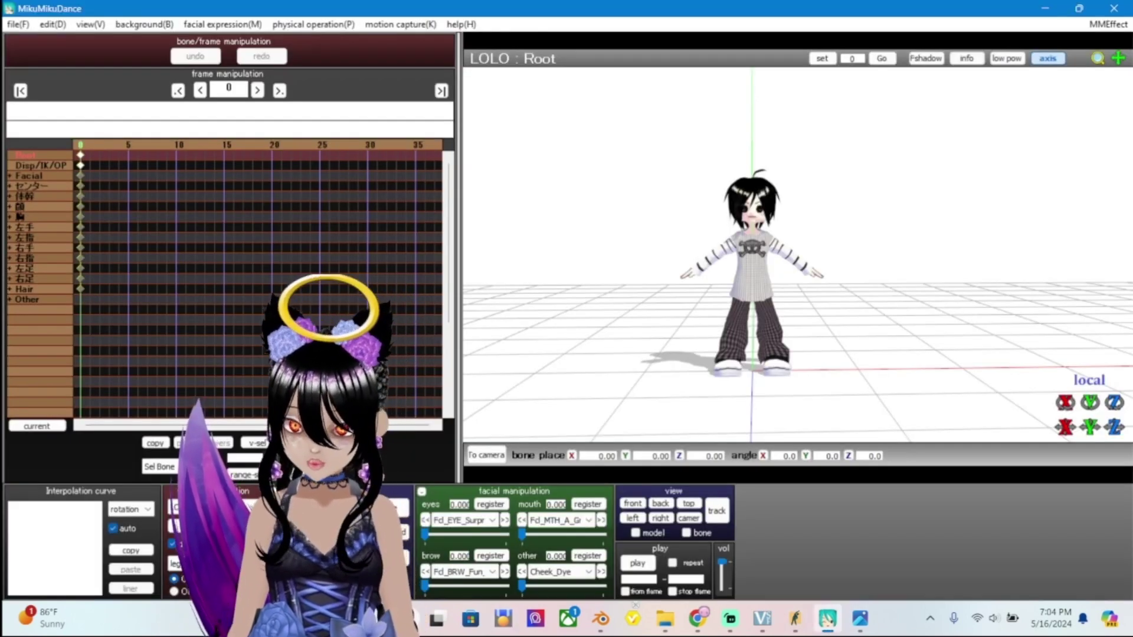
click(190, 526)
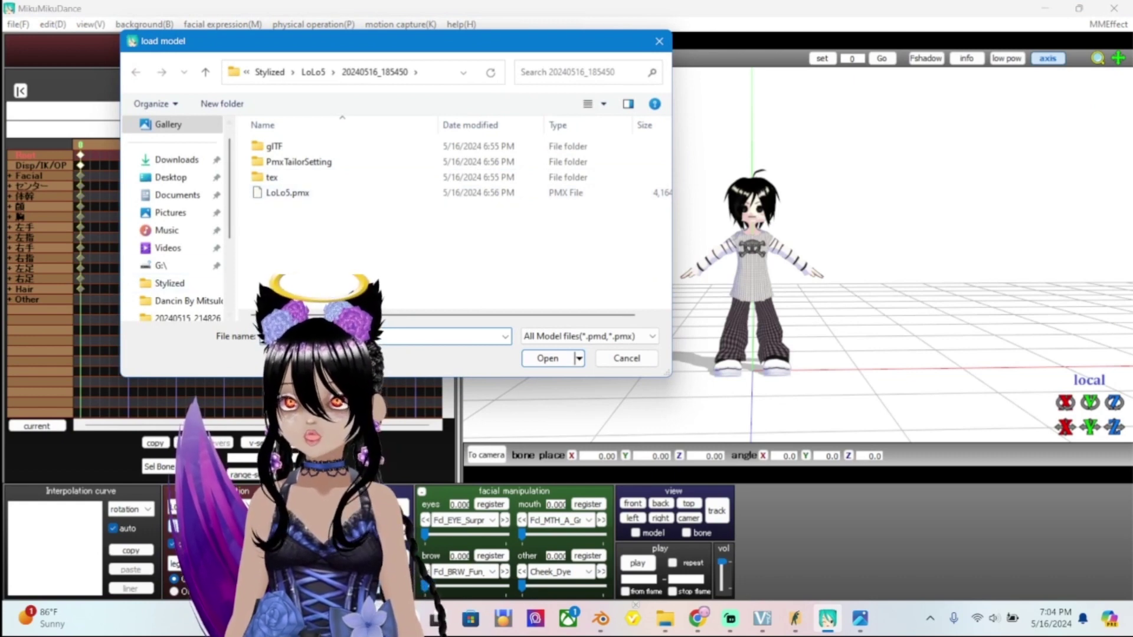
click(205, 72)
click(206, 72)
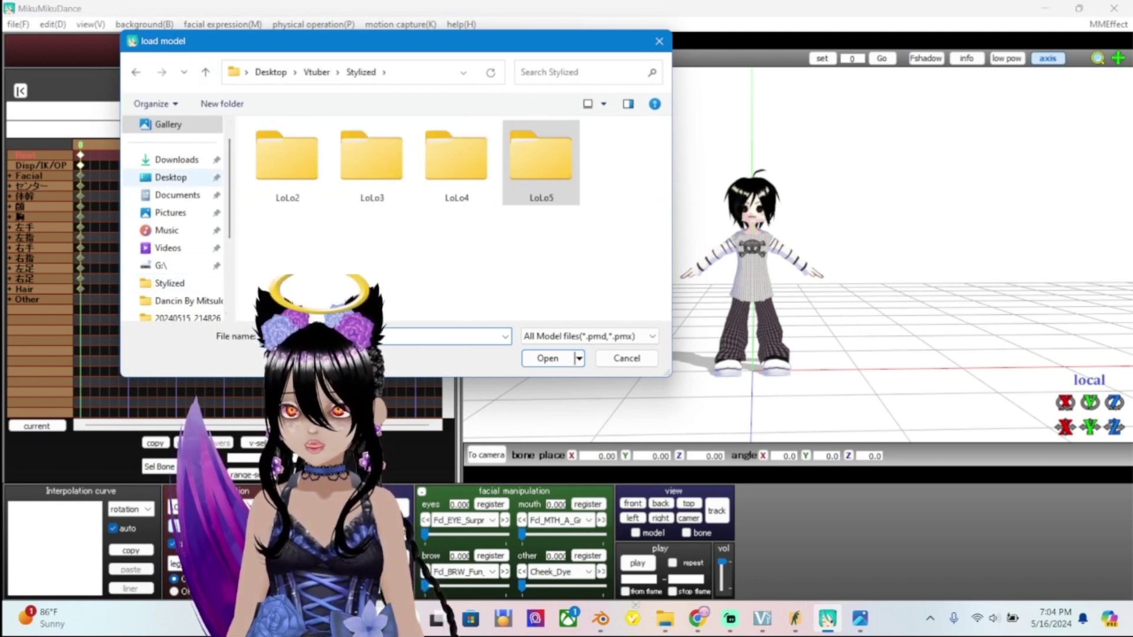
click(171, 177)
scroll(451, 224, up, 3)
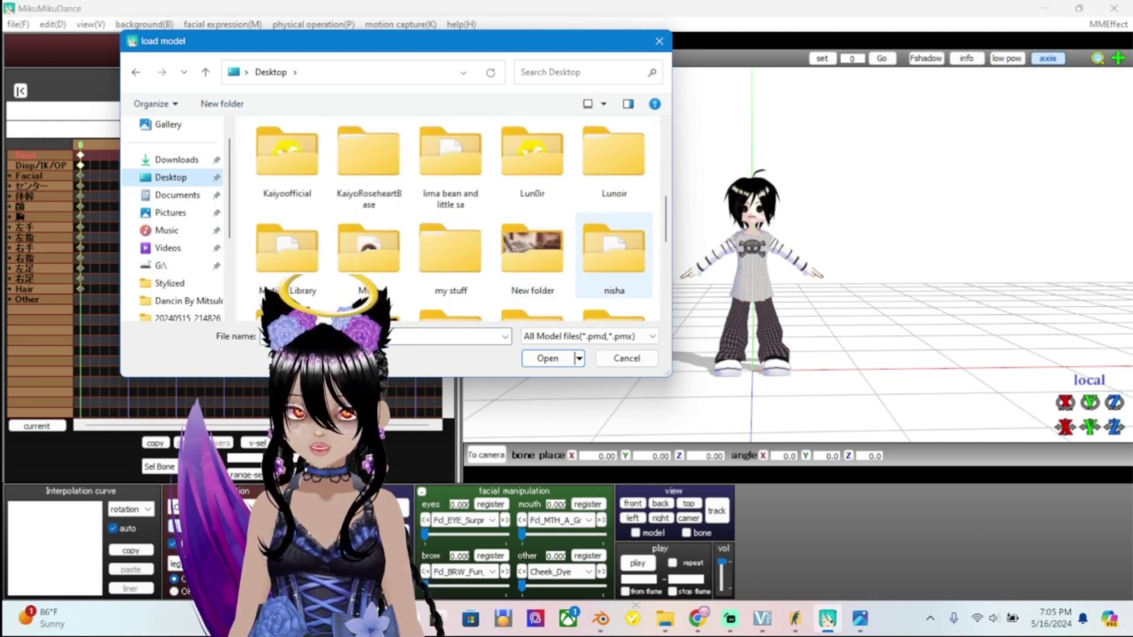
scroll(451, 224, up, 2)
double_click(614, 156)
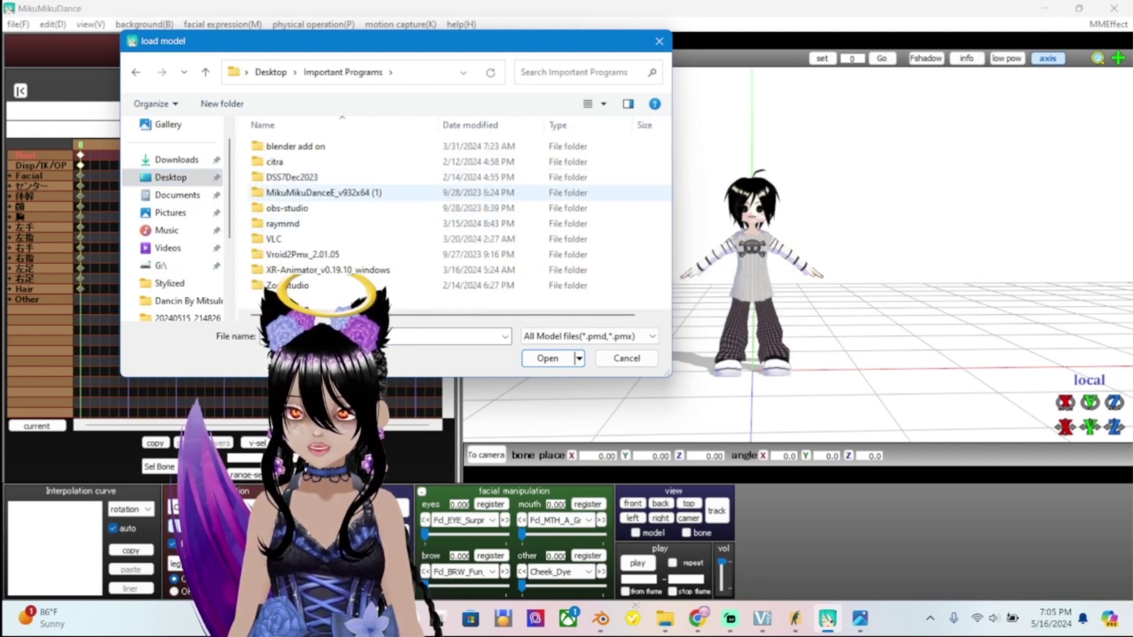
double_click(283, 178)
double_click(356, 146)
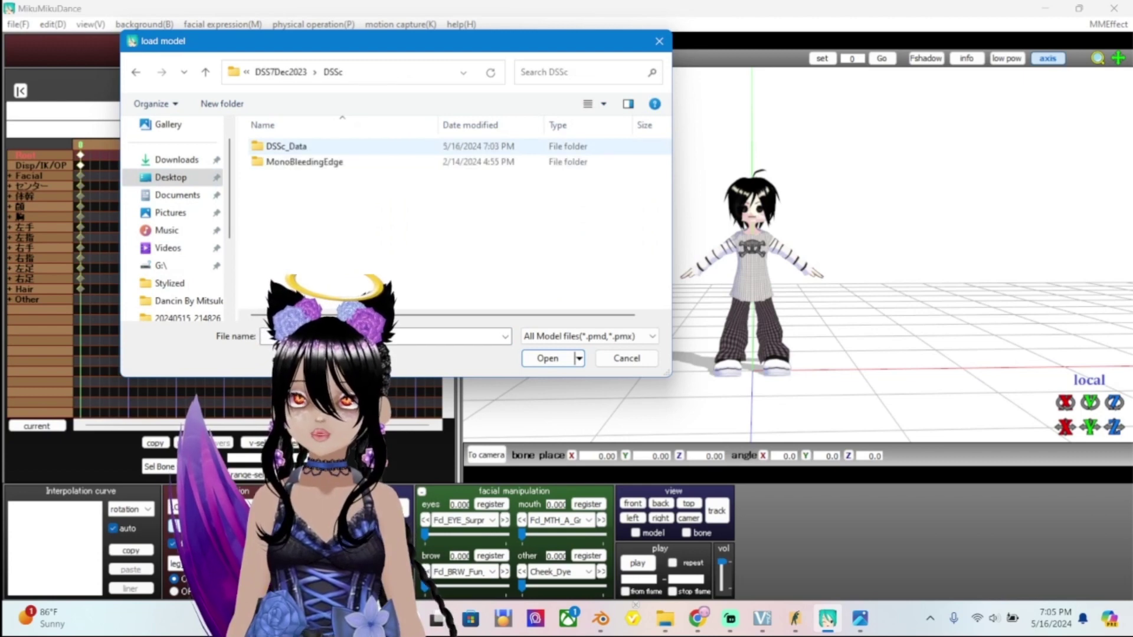
double_click(356, 145)
scroll(321, 259, down, 1)
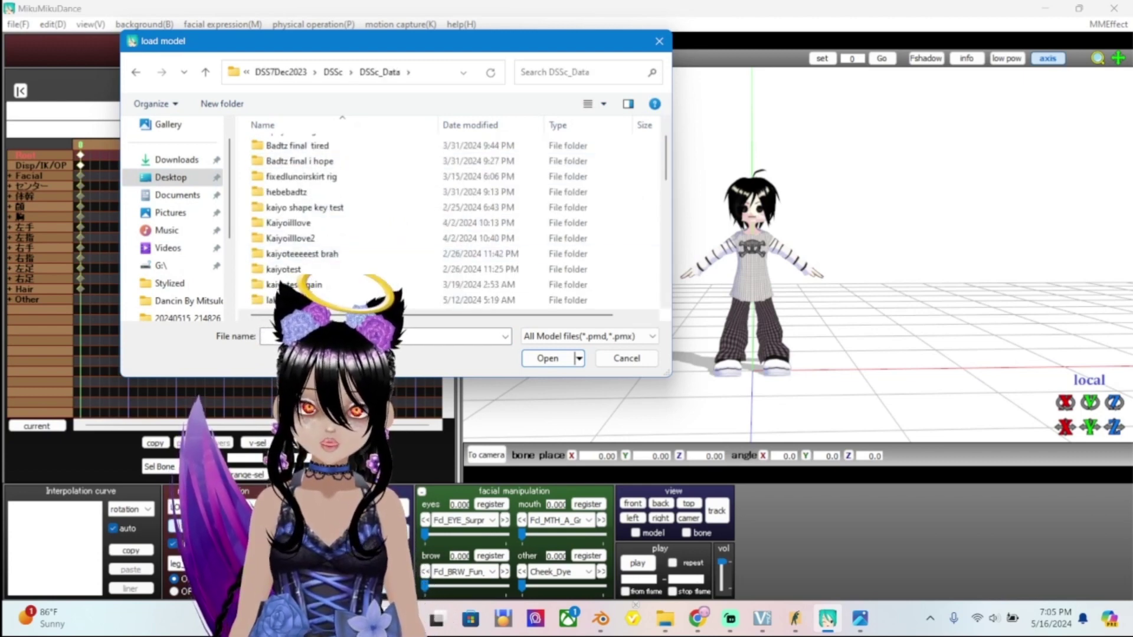
Check the output path in Vroid2Pmx, minimise it, and load LoLo5.pmx from LoLo5 > 20240516_190340 into MikuMikuDance.
click(795, 617)
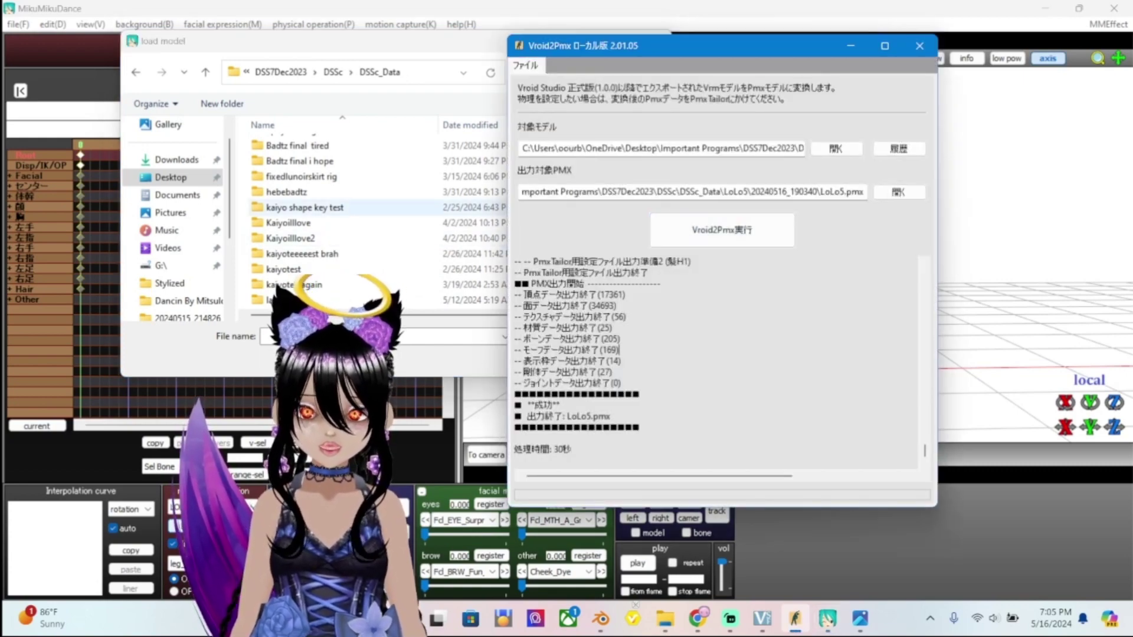
click(850, 45)
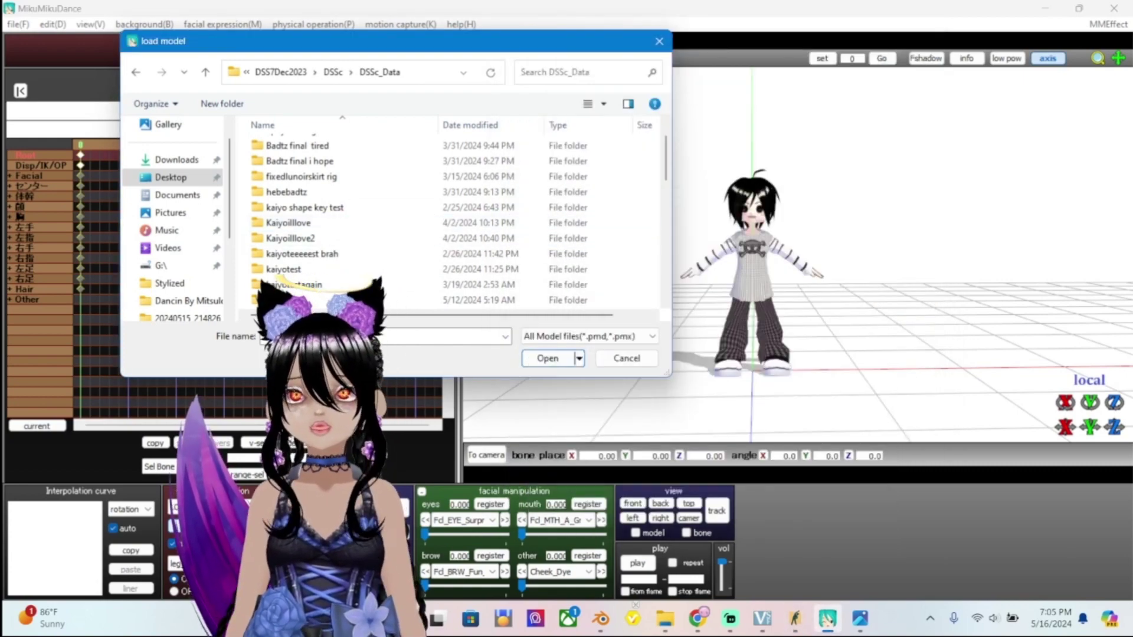
scroll(307, 251, down, 3)
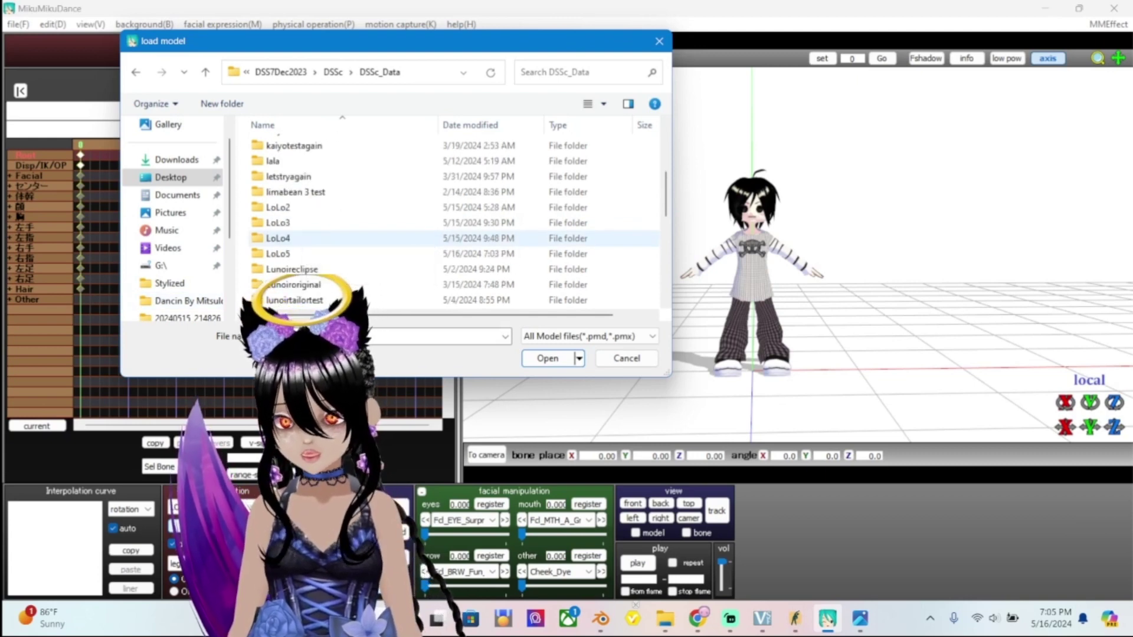
click(306, 253)
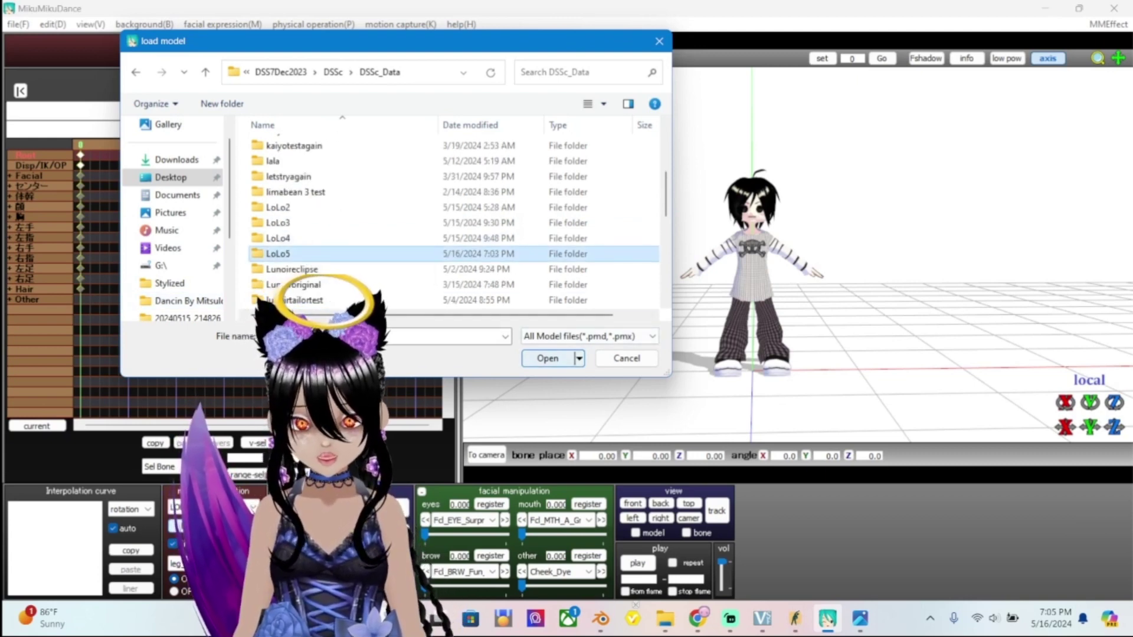
key(Return)
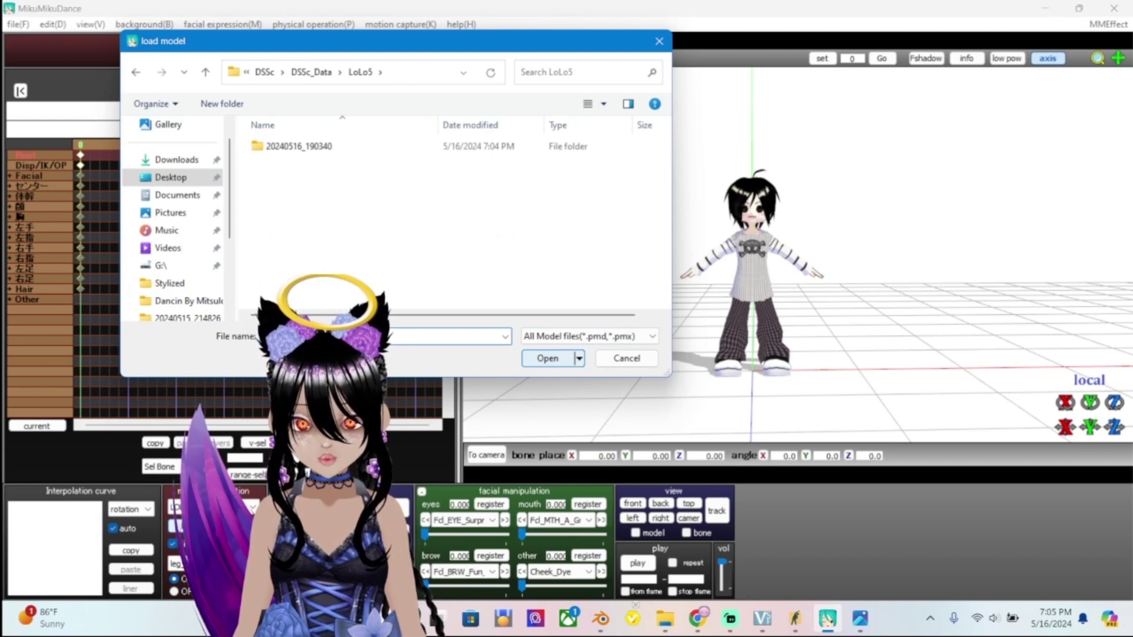
key(Return)
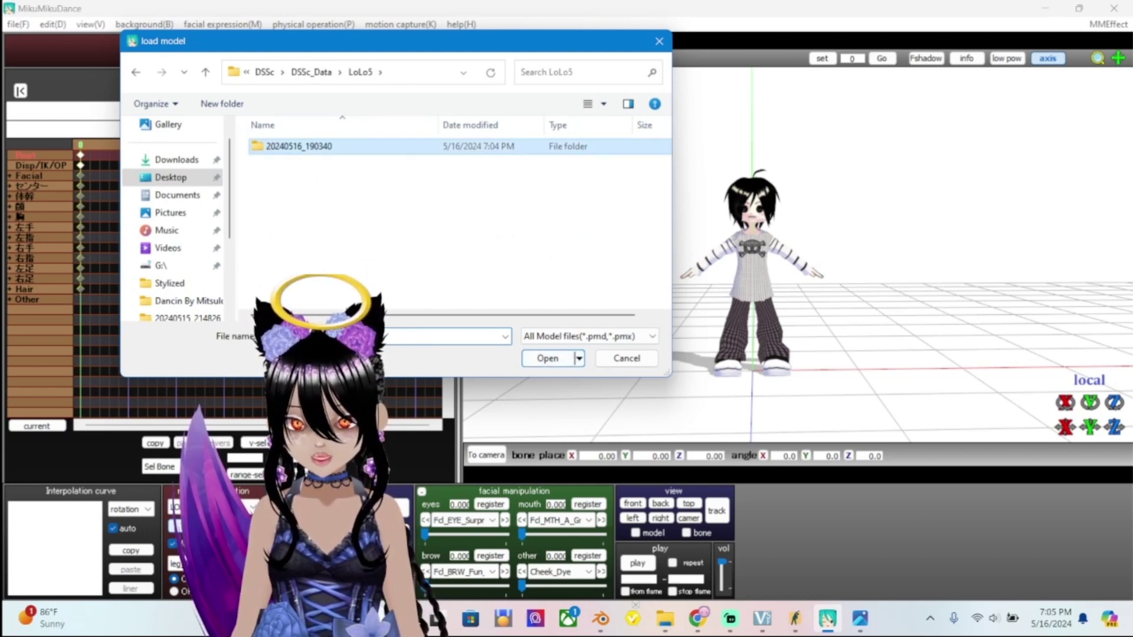
key(Down)
key(Down)
key(Down)
click(287, 193)
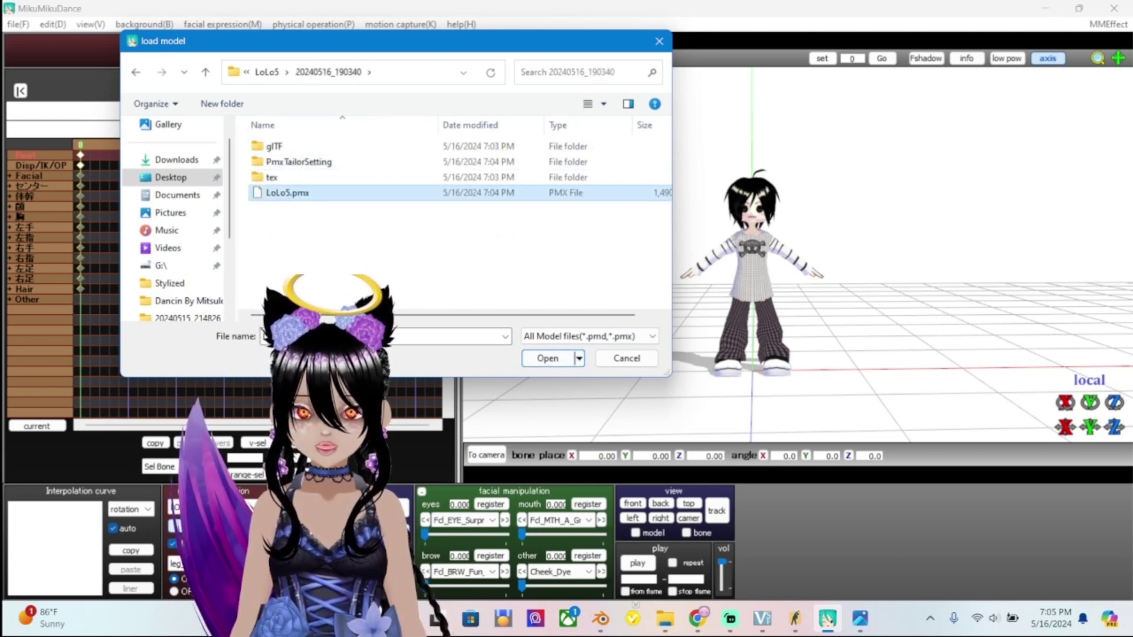
key(Return)
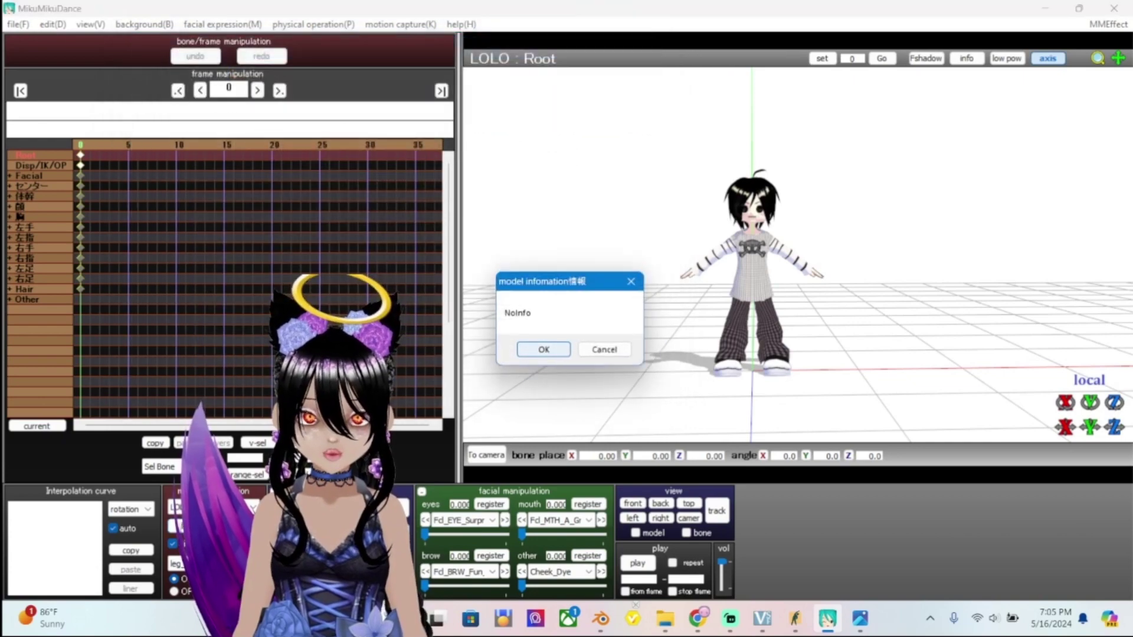
key(Return)
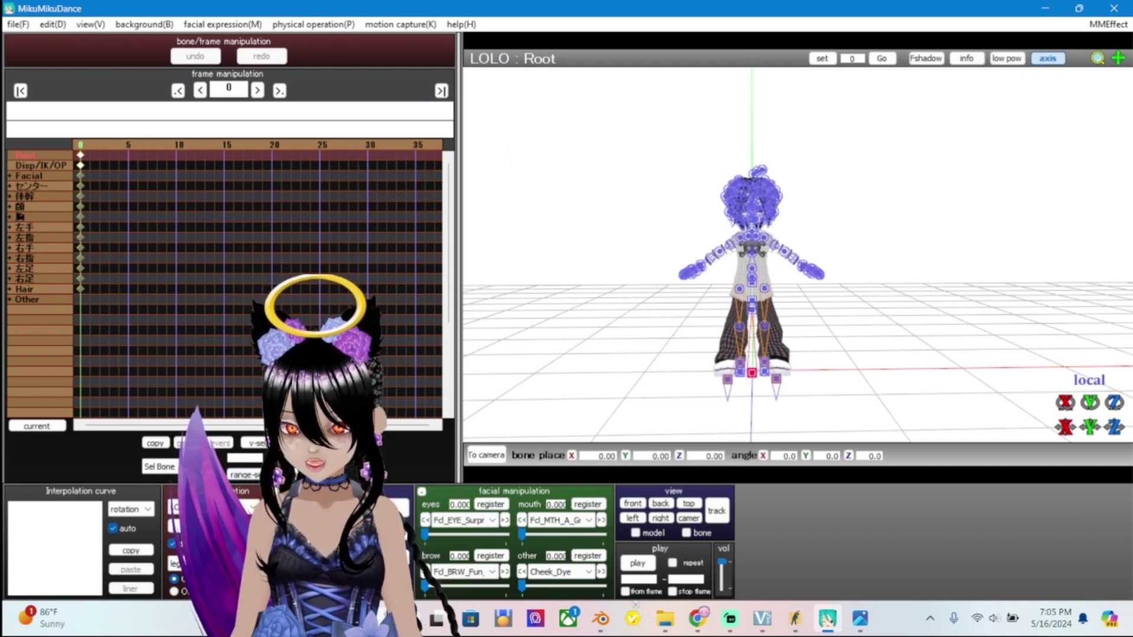
Move the newly loaded model's Root bone sideways to about X -7.17, placing it beside the earlier model.
scroll(796, 254, up, 1)
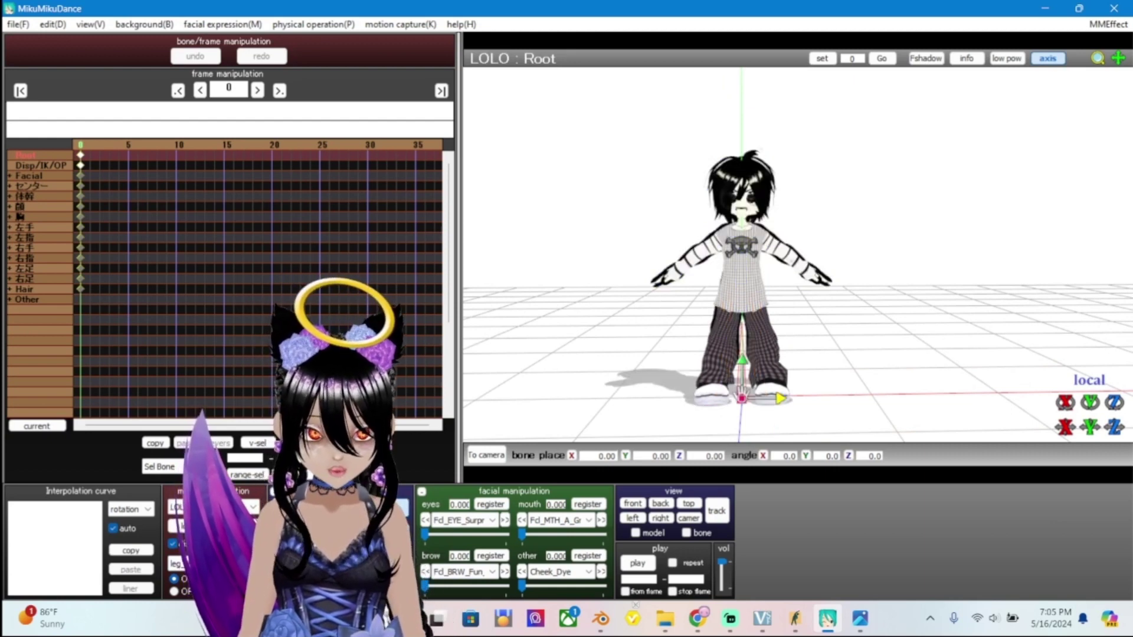
drag(780, 399, 554, 399)
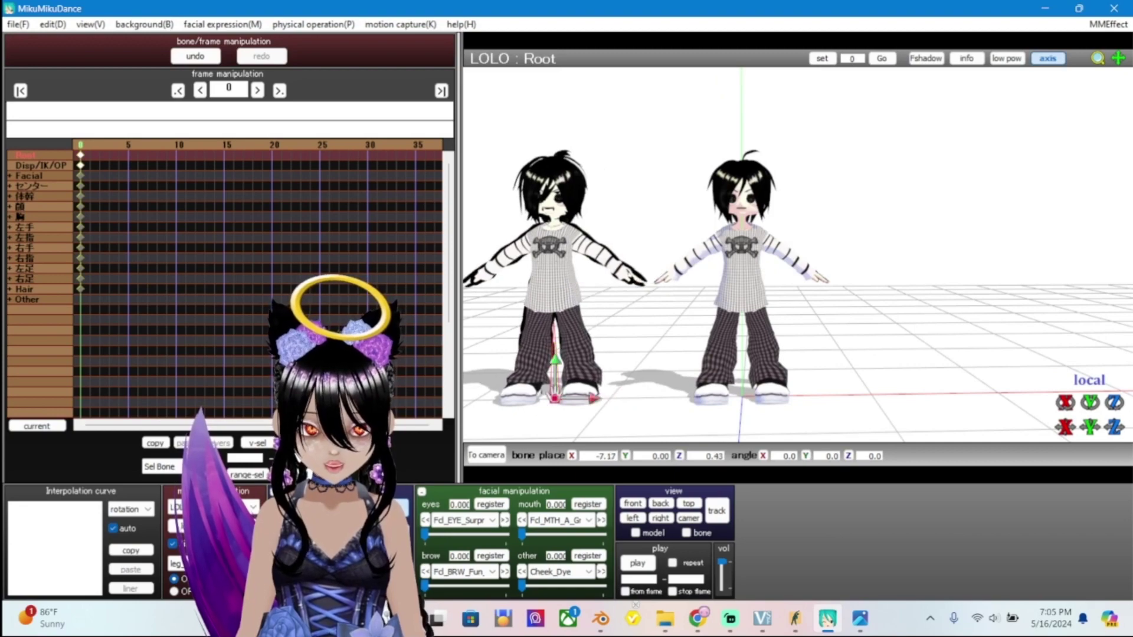
Examine the two models side by side from the front and an angled side view, comparing their outlines, skin and clothing.
scroll(796, 254, down, 3)
middle_drag(767, 253, 793, 253)
scroll(793, 253, up, 3)
right_drag(797, 254, 767, 259)
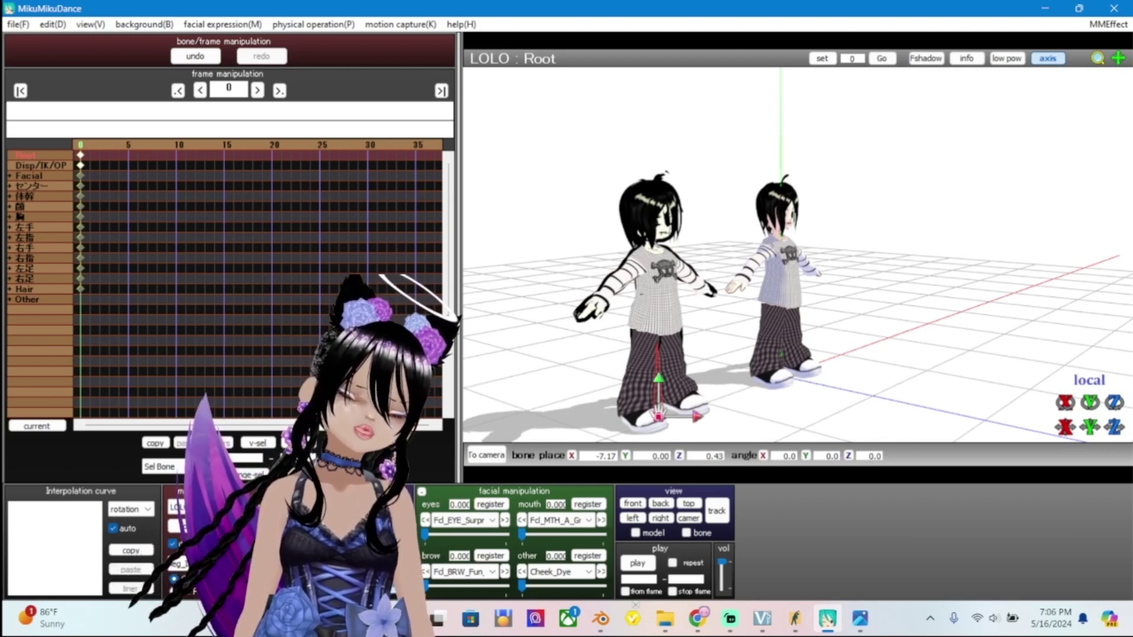
right_drag(797, 253, 794, 254)
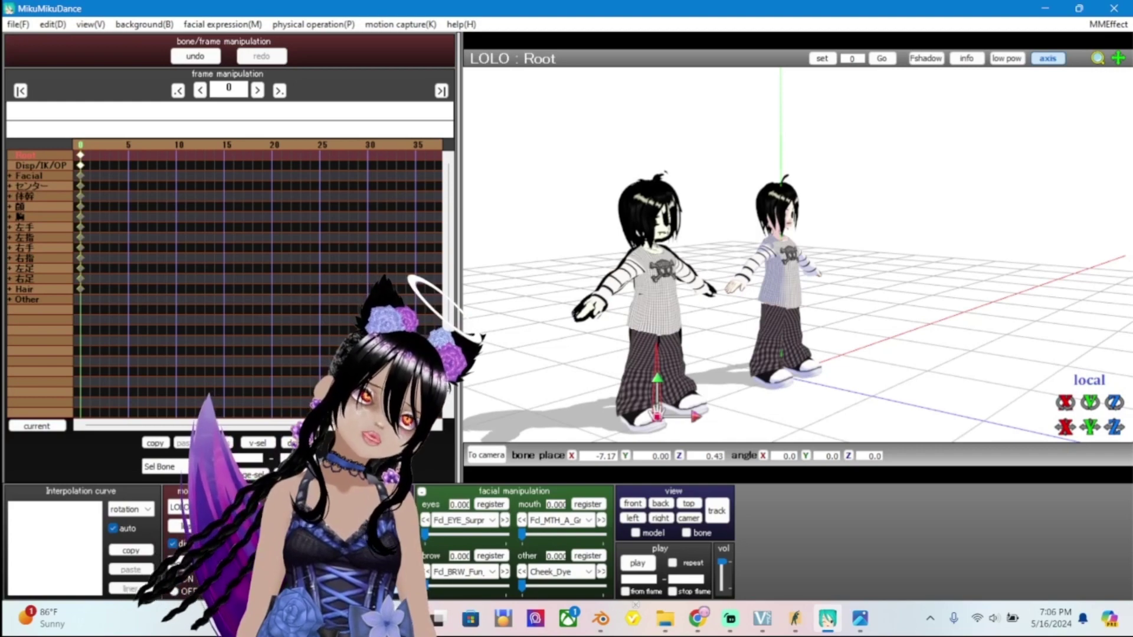
right_drag(826, 266, 755, 248)
scroll(755, 248, up, 2)
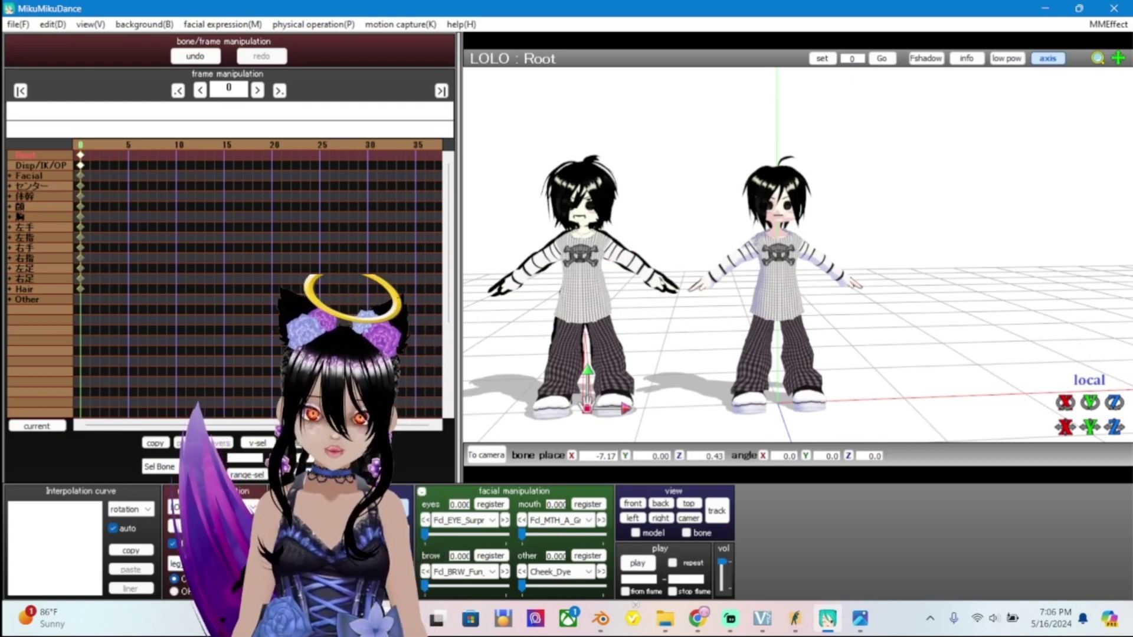
middle_drag(708, 253, 828, 215)
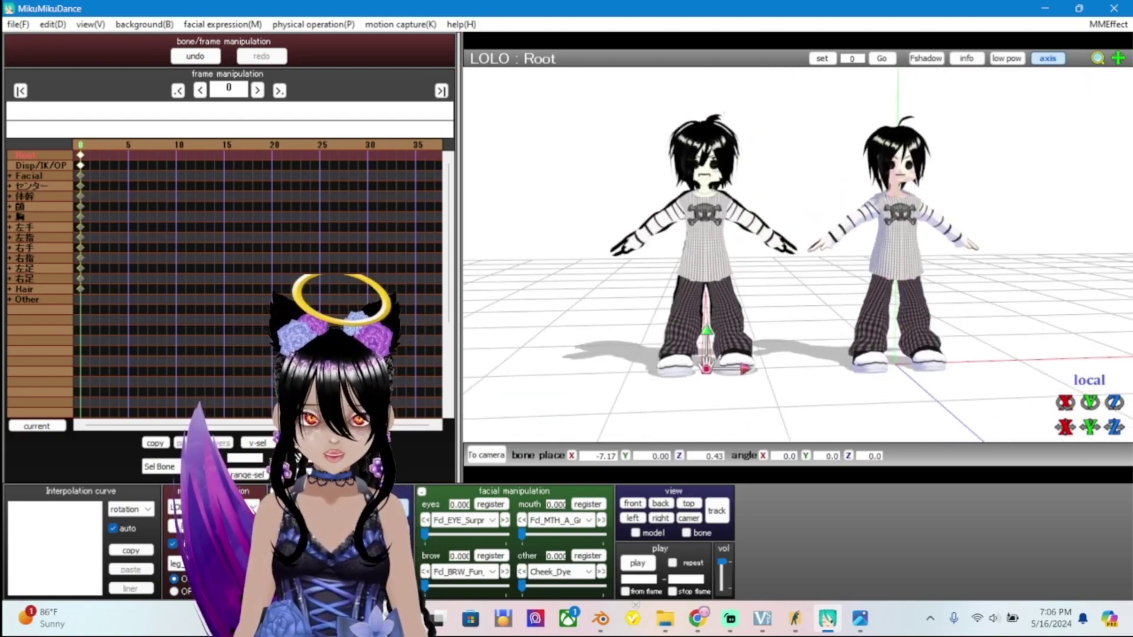
scroll(797, 254, up, 3)
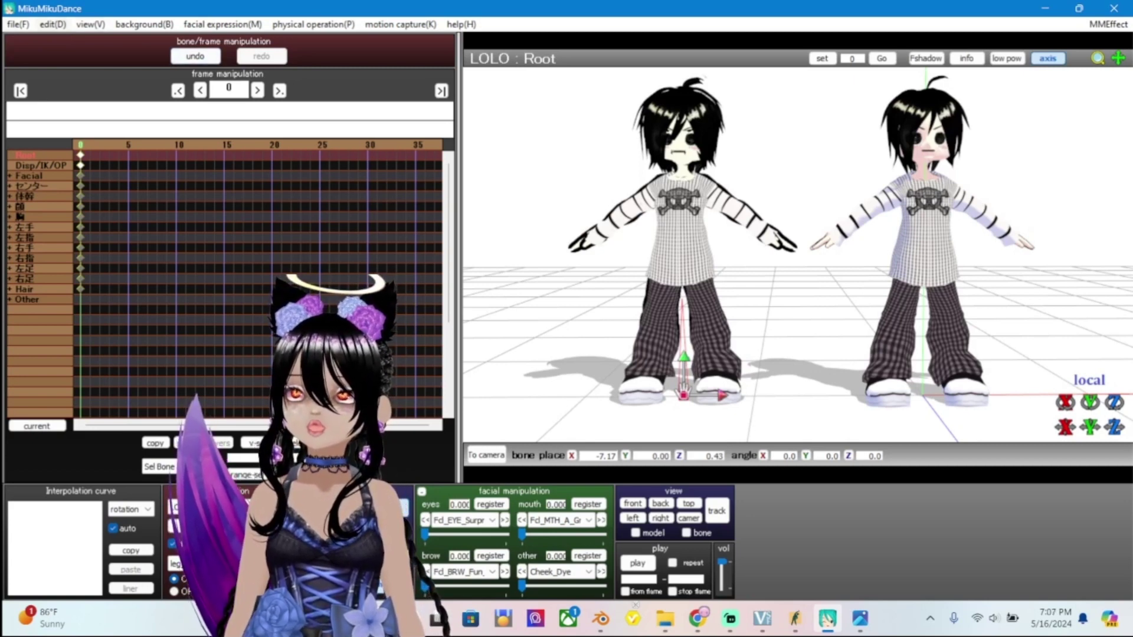
Set the selected LOLO model's edge line thickness to 0.0.
click(91, 24)
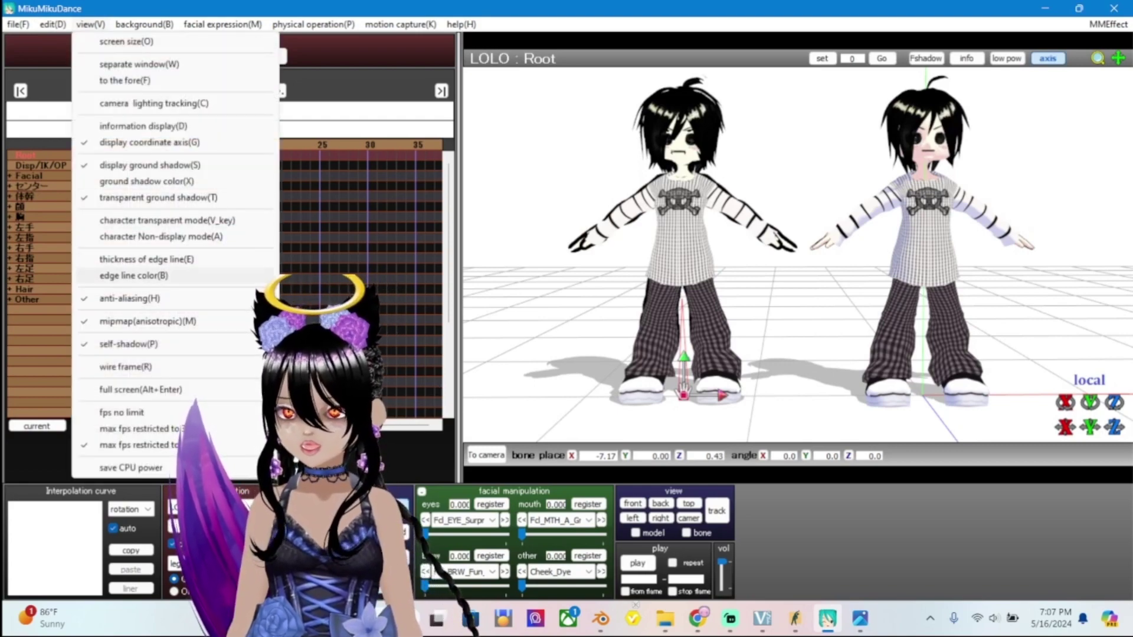
click(145, 259)
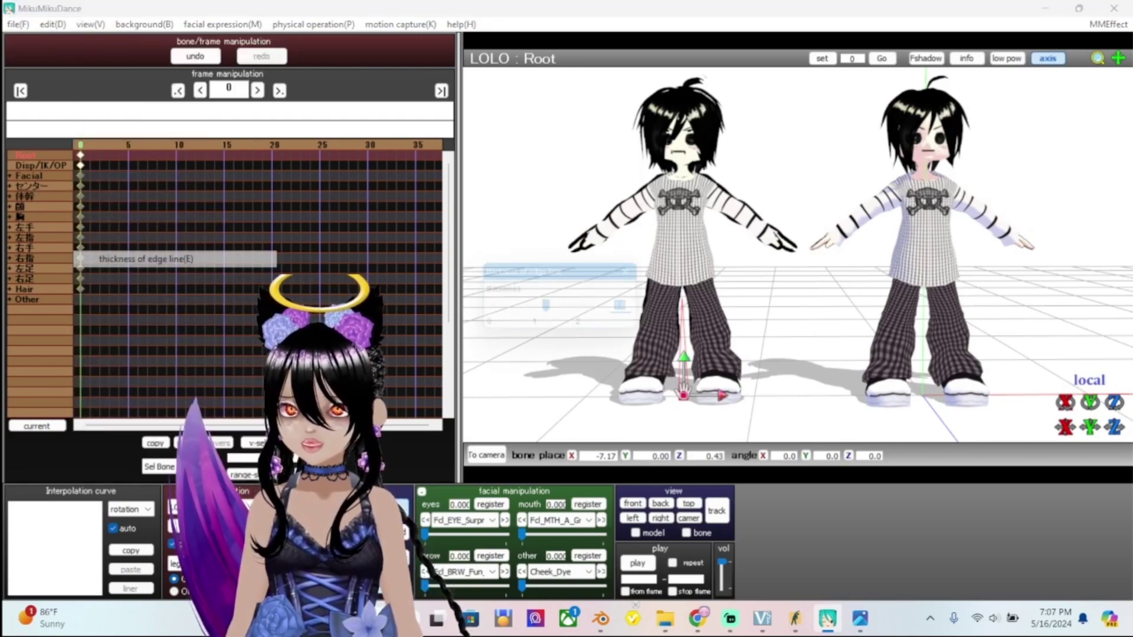
text(0)
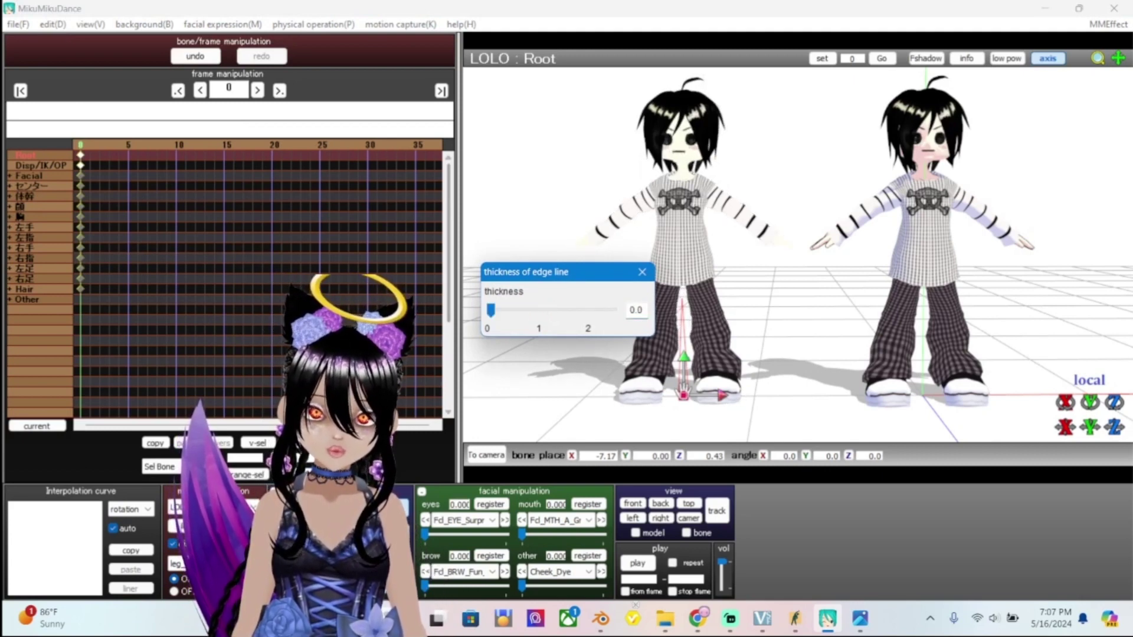
click(642, 272)
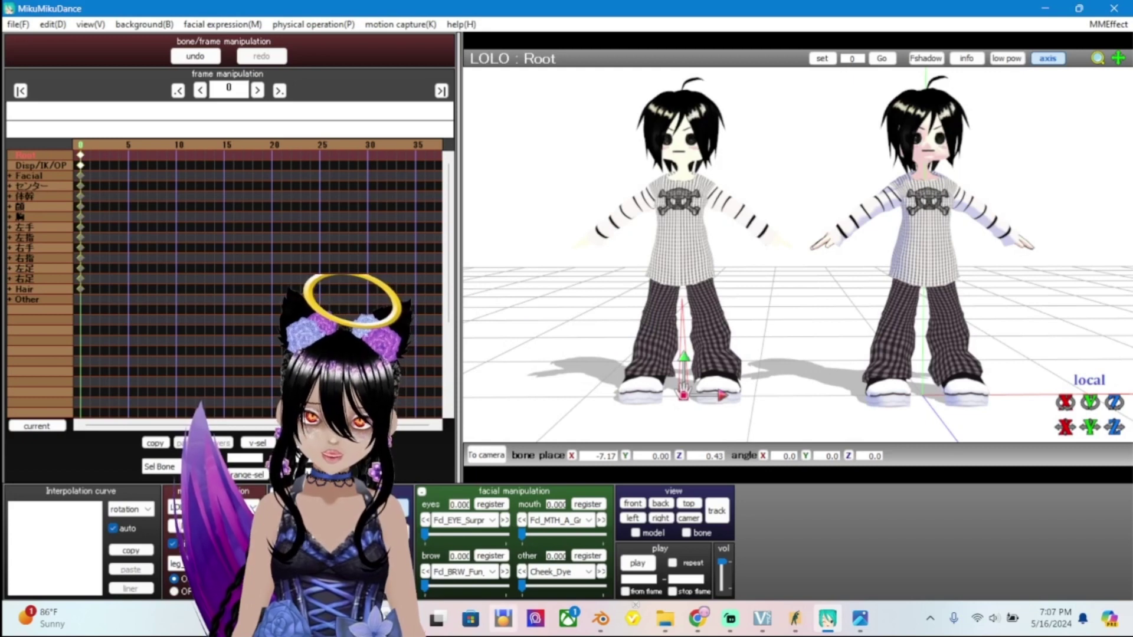
Inspect both models up close from the front, comparing their faces, skin shading and striped sleeves.
scroll(797, 254, down, 2)
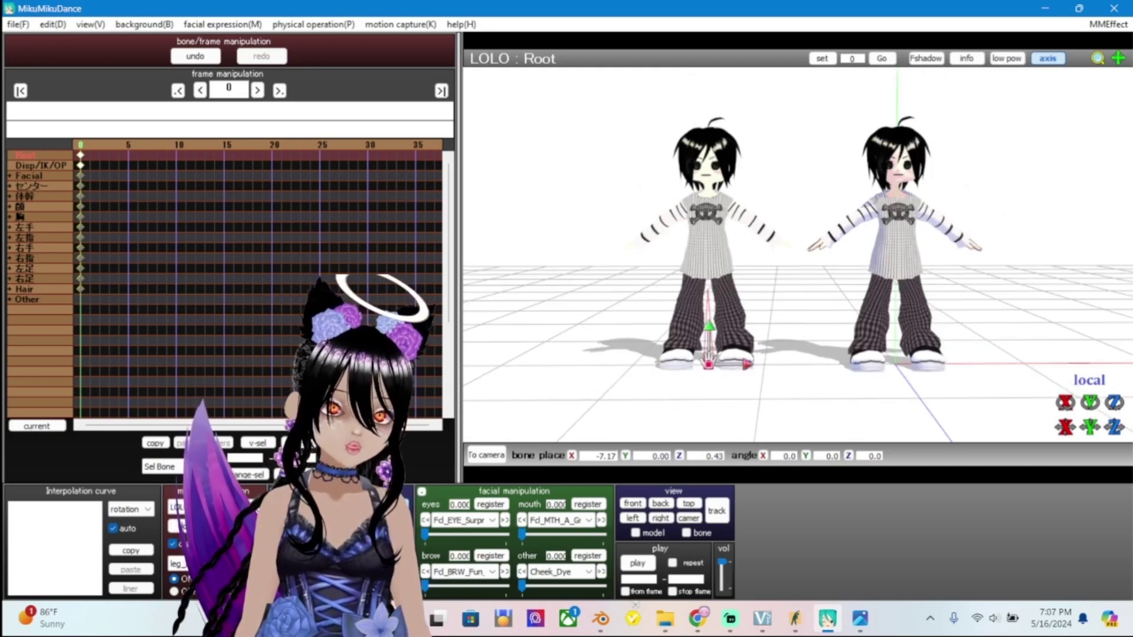
scroll(797, 254, up, 2)
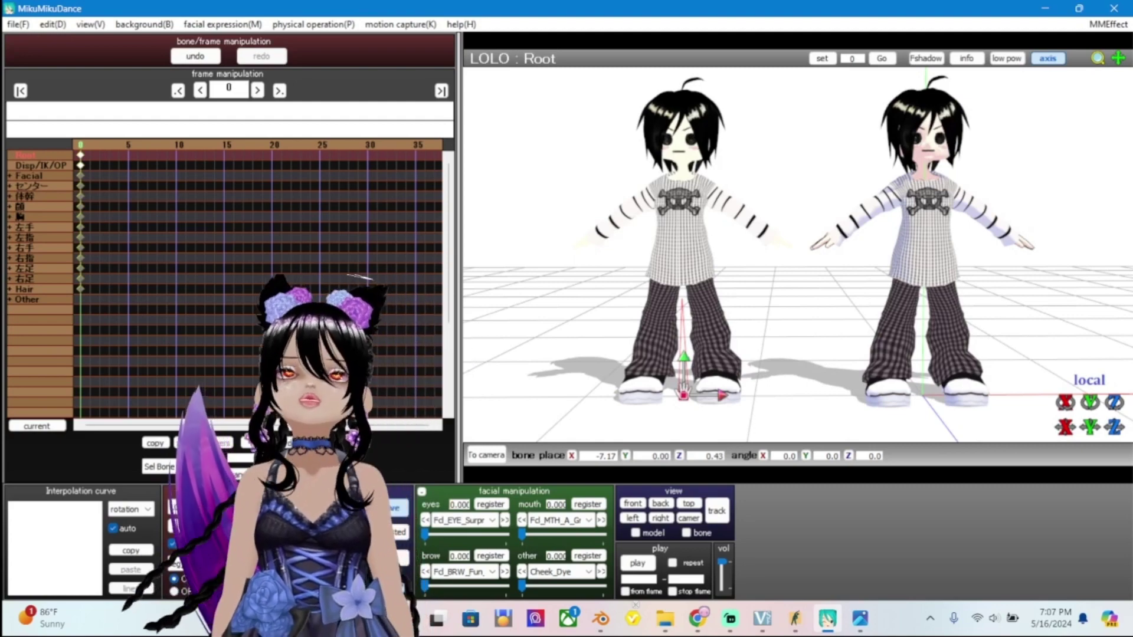
scroll(797, 255, up, 5)
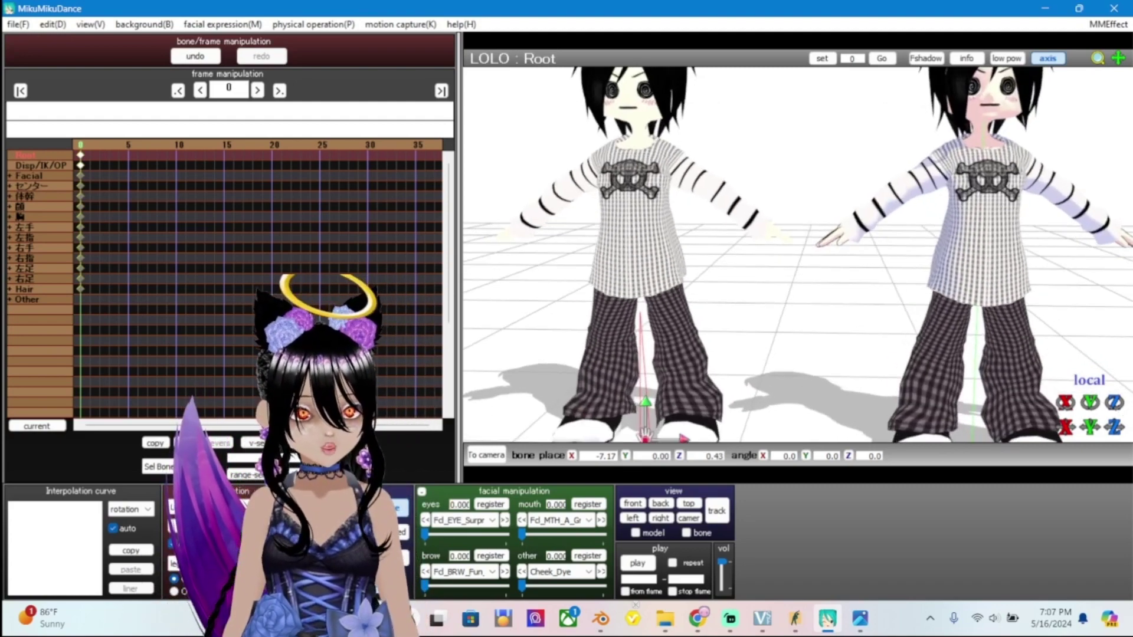
scroll(797, 255, up, 6)
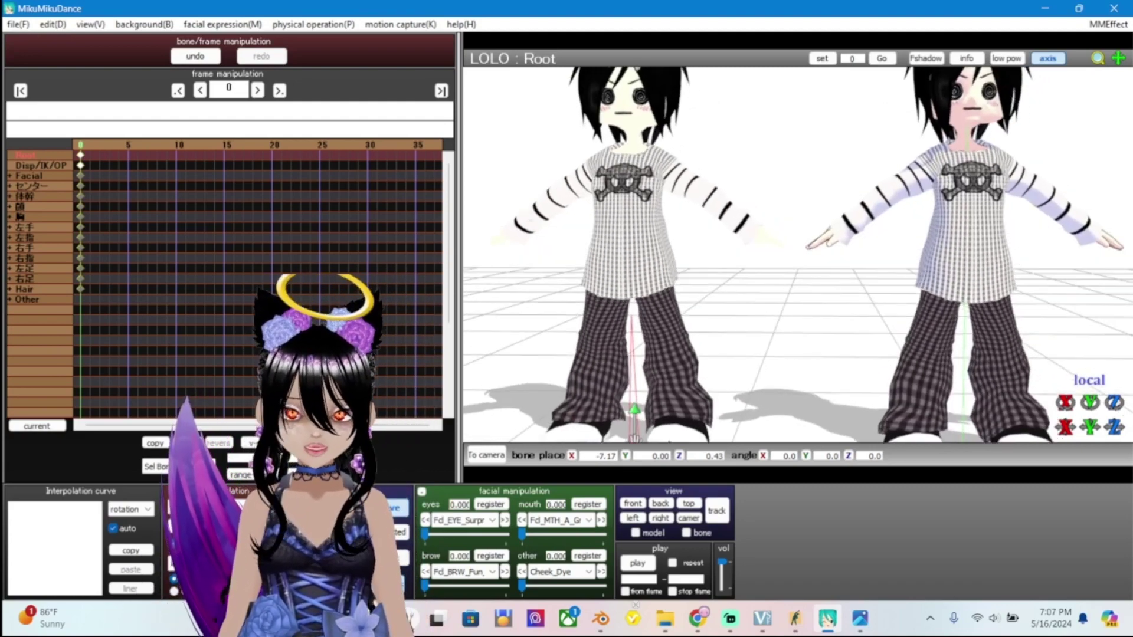
middle_drag(797, 255, 825, 192)
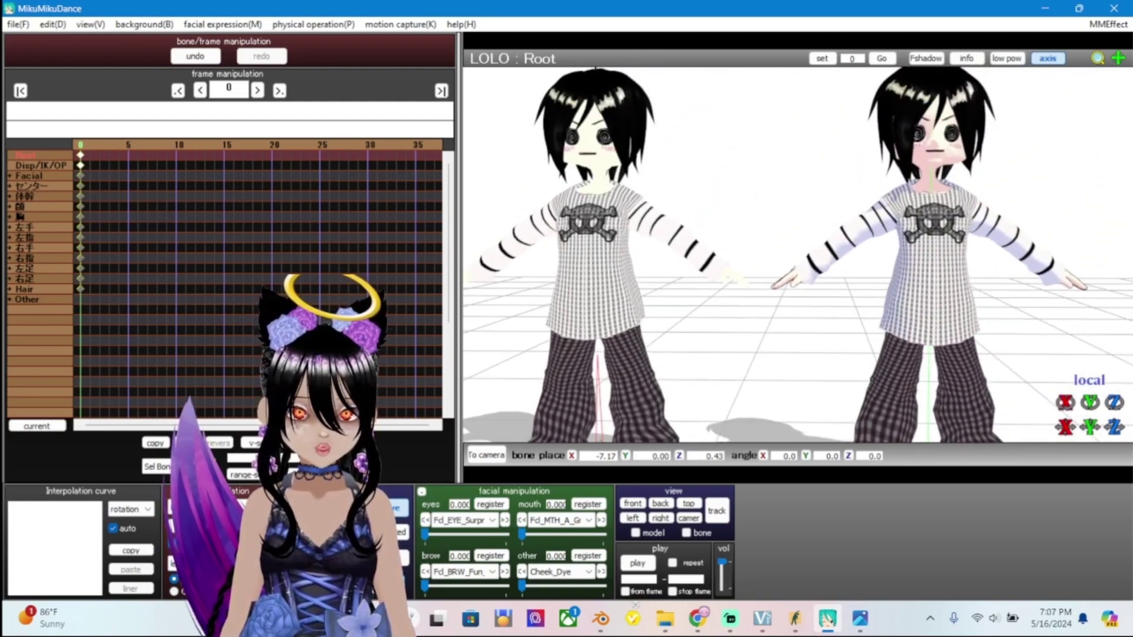
right_drag(798, 255, 791, 236)
Show Vroid2Pmx and the Dan Sing Sing File Converter in turn, minimising each, and view both models in MikuMikuDance again.
click(795, 618)
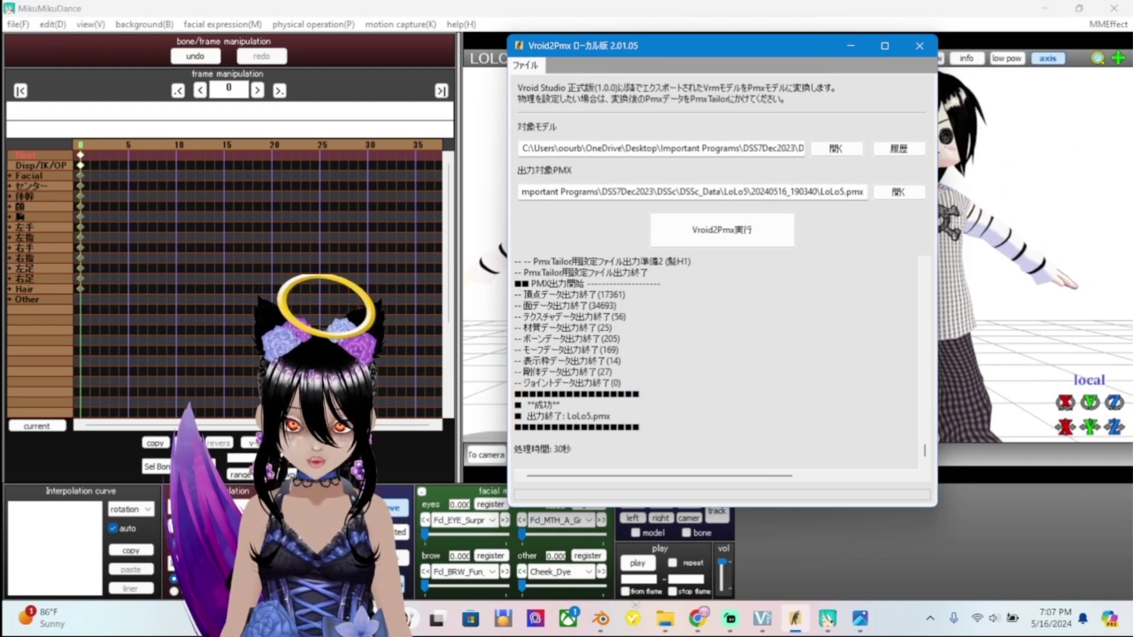
click(850, 45)
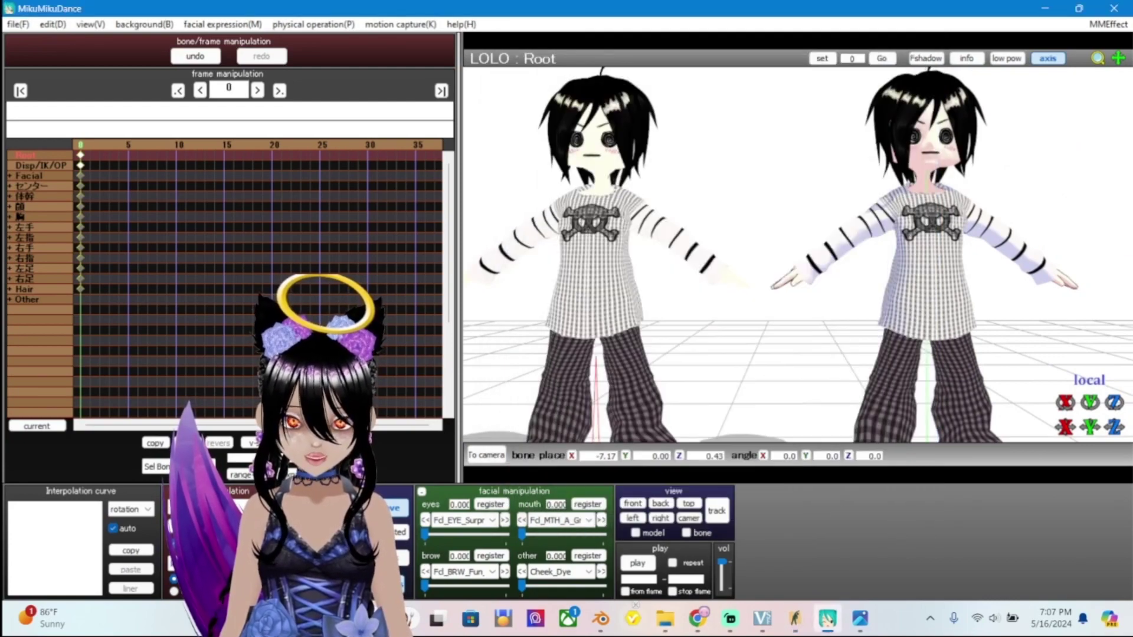
key(super)
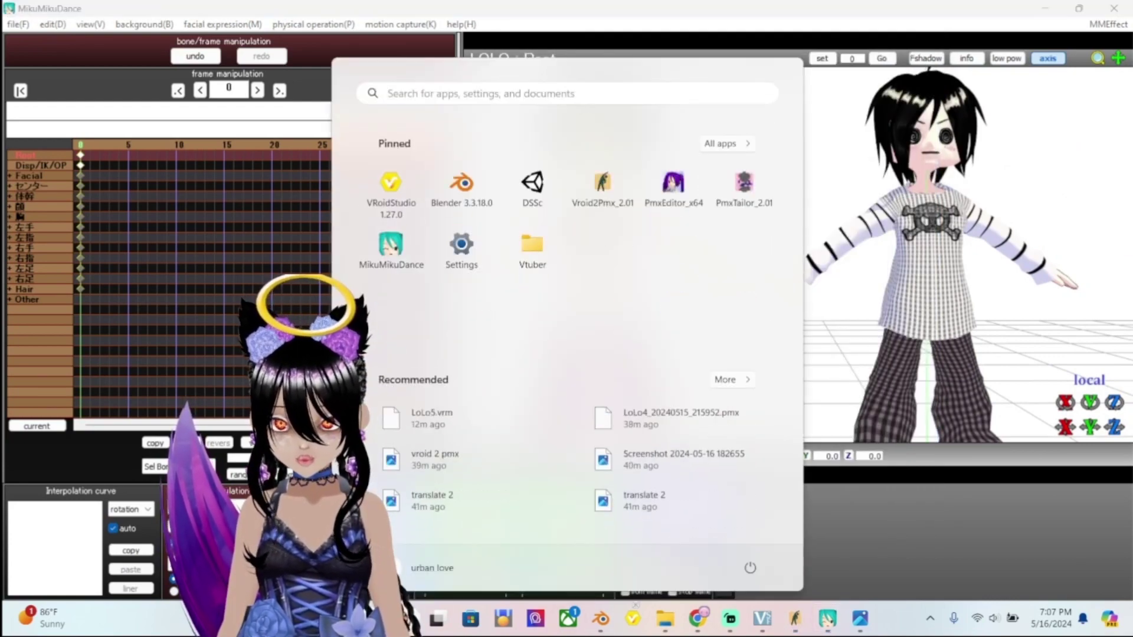
key(super)
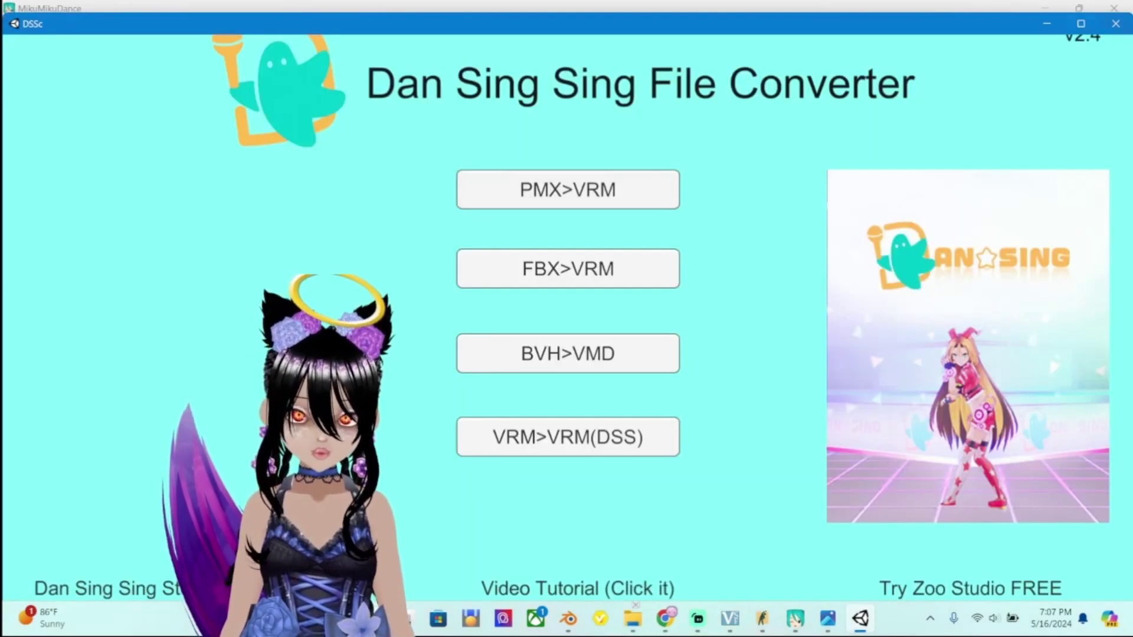
click(1047, 24)
scroll(798, 255, down, 3)
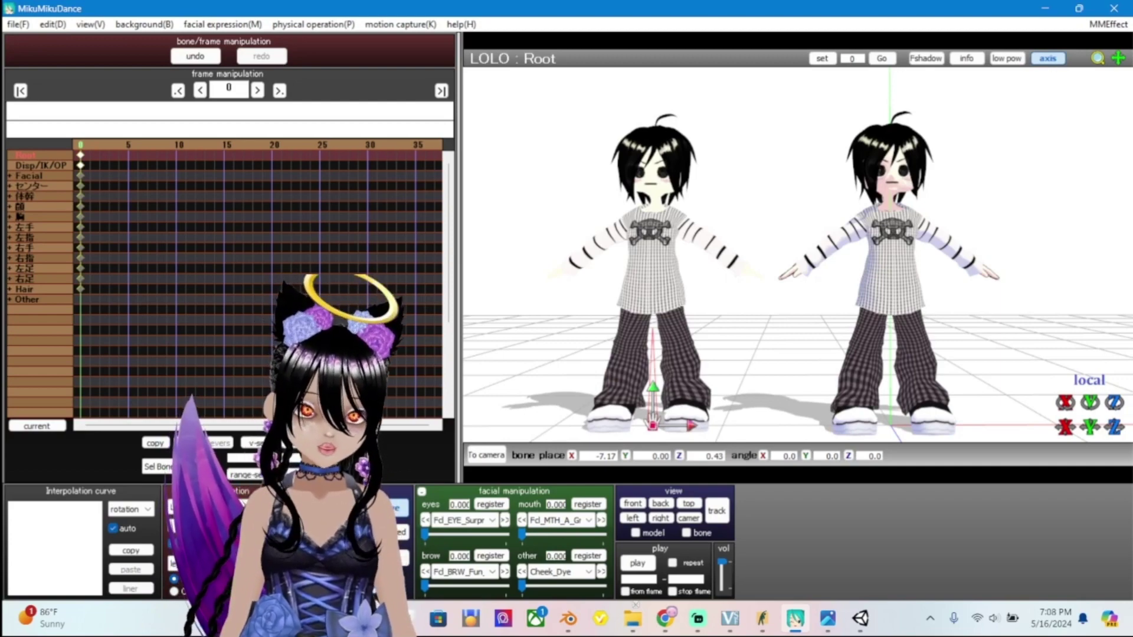
right_drag(731, 248, 1114, 248)
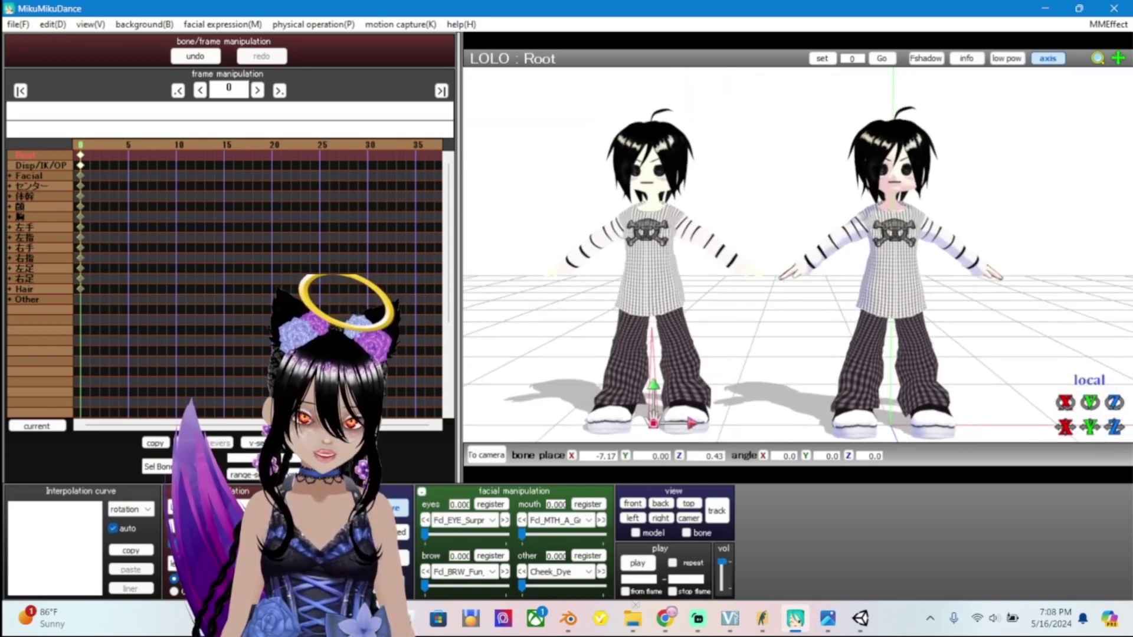